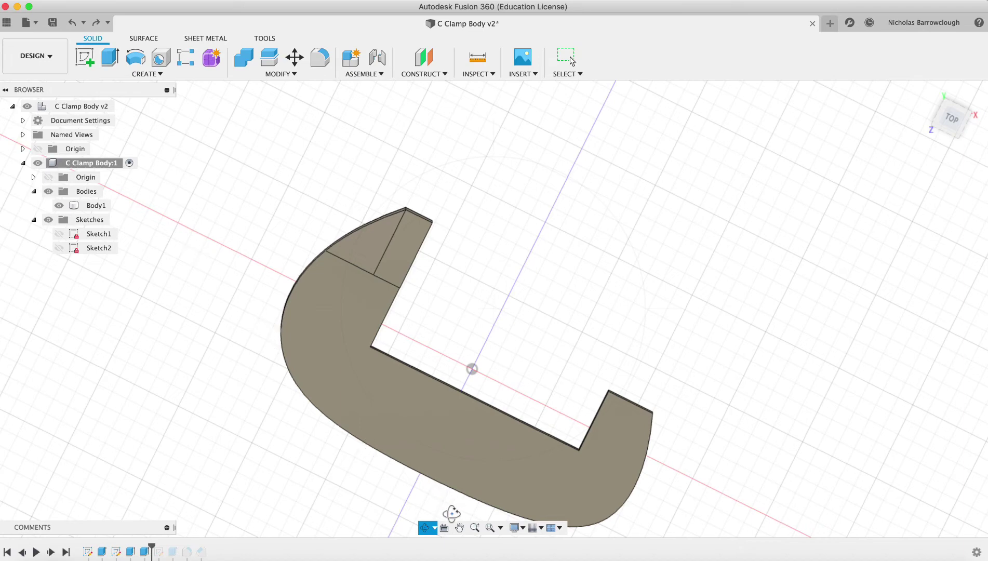
Step: Pan the clamp up, glance at the reference drawing, then view the body from above
{"action": "left_click", "coordinate": [459, 528]}
{"action": "left_click_drag", "start_coordinate": [490, 422], "coordinate": [491, 351]}
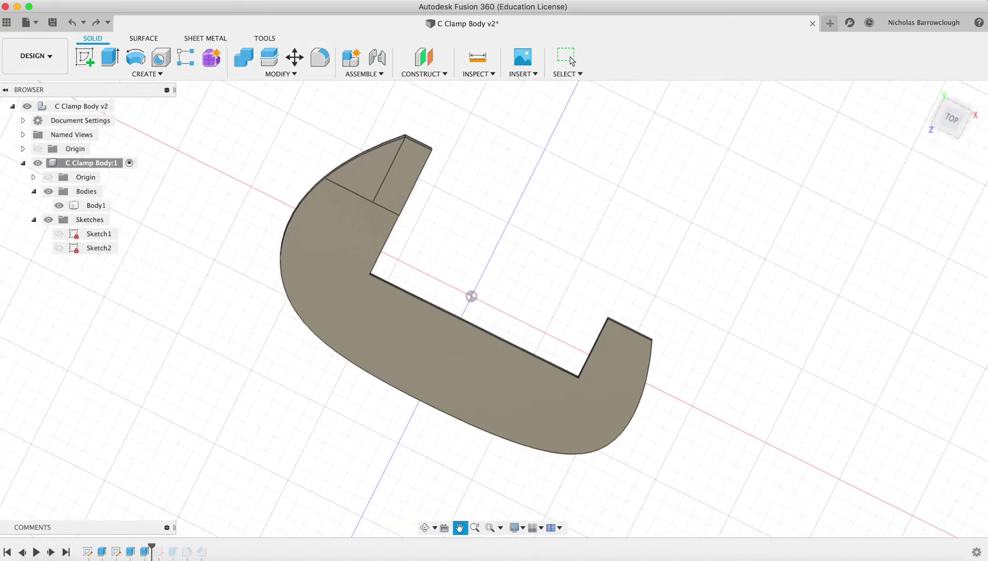
{"action": "left_click", "coordinate": [562, 553]}
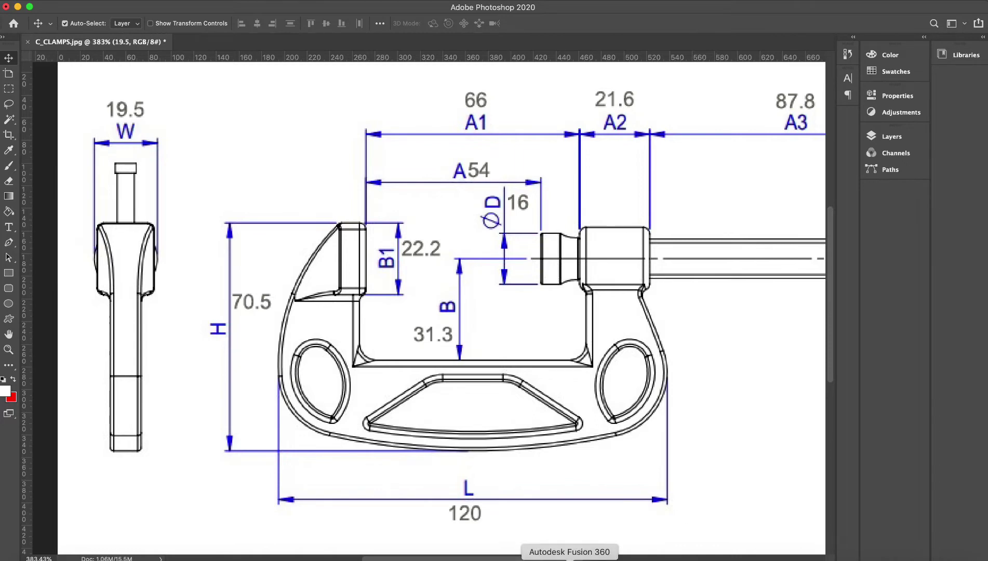
{"action": "left_click", "coordinate": [569, 557]}
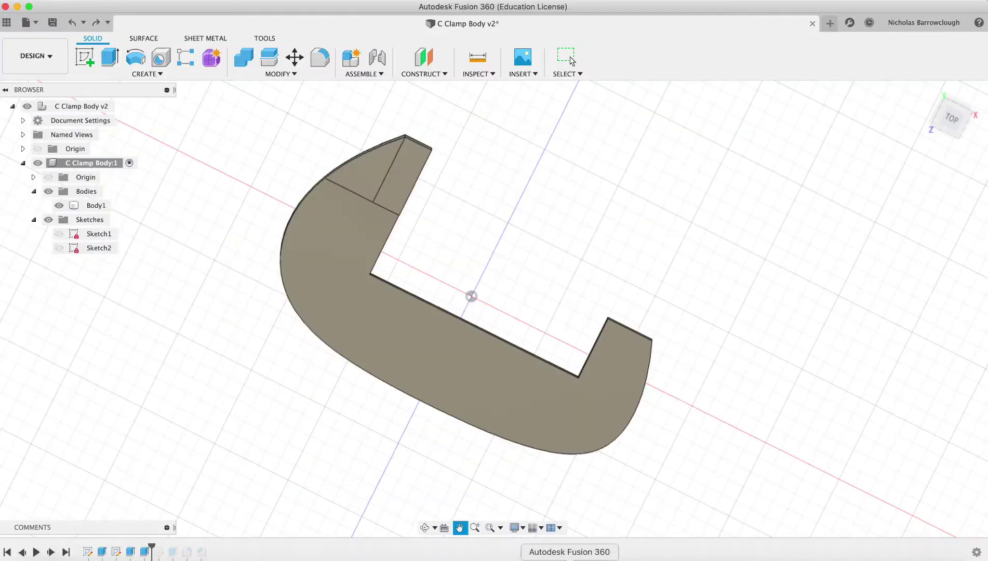
{"action": "left_click", "coordinate": [957, 121]}
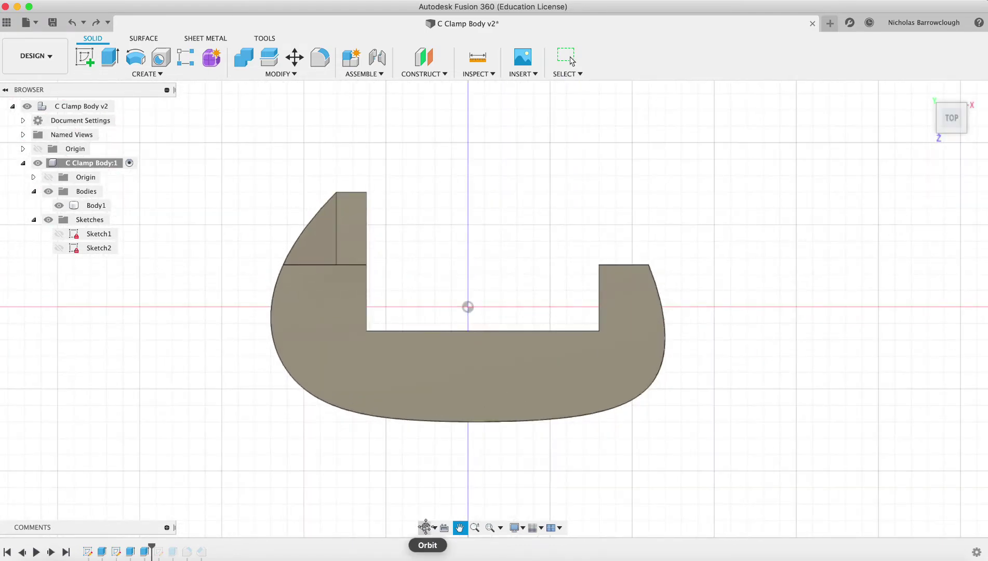
Step: Orbit the clamp into a steep tilted 3D view
{"action": "left_click", "coordinate": [425, 528]}
{"action": "left_click_drag", "start_coordinate": [527, 301], "coordinate": [495, 324]}
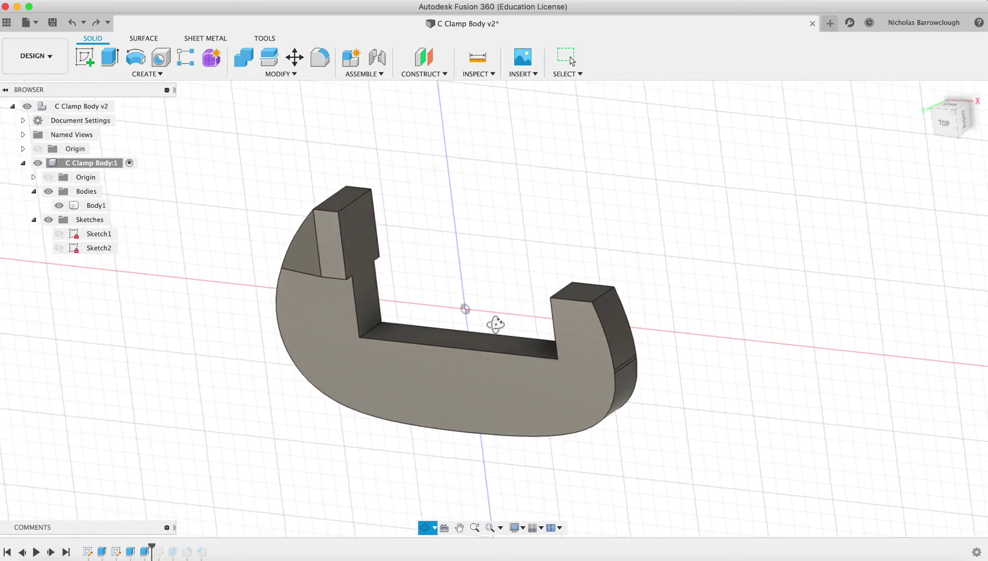
{"action": "key", "text": "Escape"}
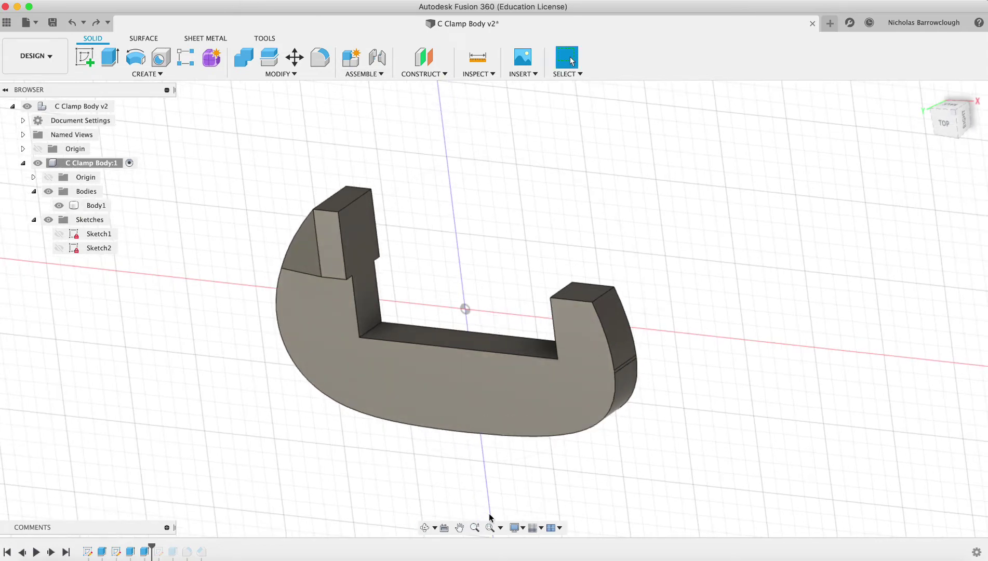
{"action": "left_click", "coordinate": [424, 527]}
{"action": "mouse_move", "coordinate": [494, 307]}
{"action": "left_mouse_down"}
{"action": "mouse_move", "coordinate": [550, 390]}
{"action": "mouse_move", "coordinate": [577, 391]}
{"action": "left_mouse_up"}
Step: Create a sketch on the lower jaw's inner face and begin a circle, checking the boss diameter
{"action": "left_click", "coordinate": [84, 57]}
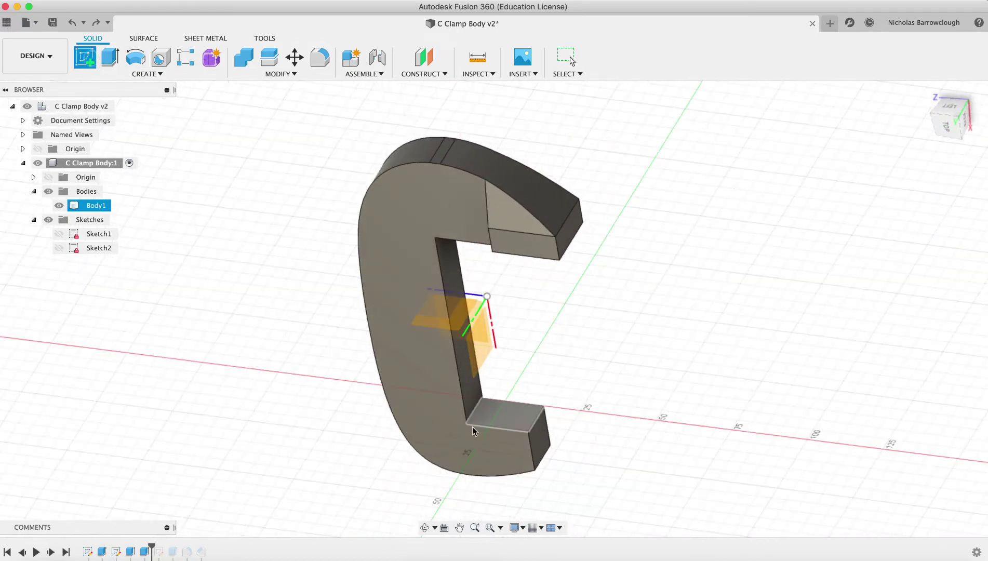
{"action": "left_click", "coordinate": [510, 419]}
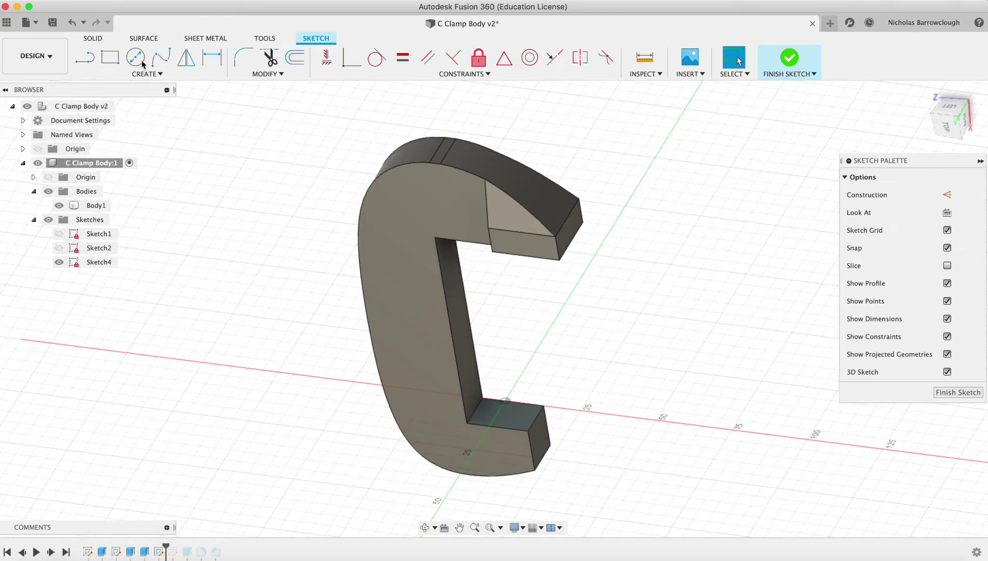
{"action": "left_click", "coordinate": [142, 61]}
{"action": "left_click", "coordinate": [599, 558]}
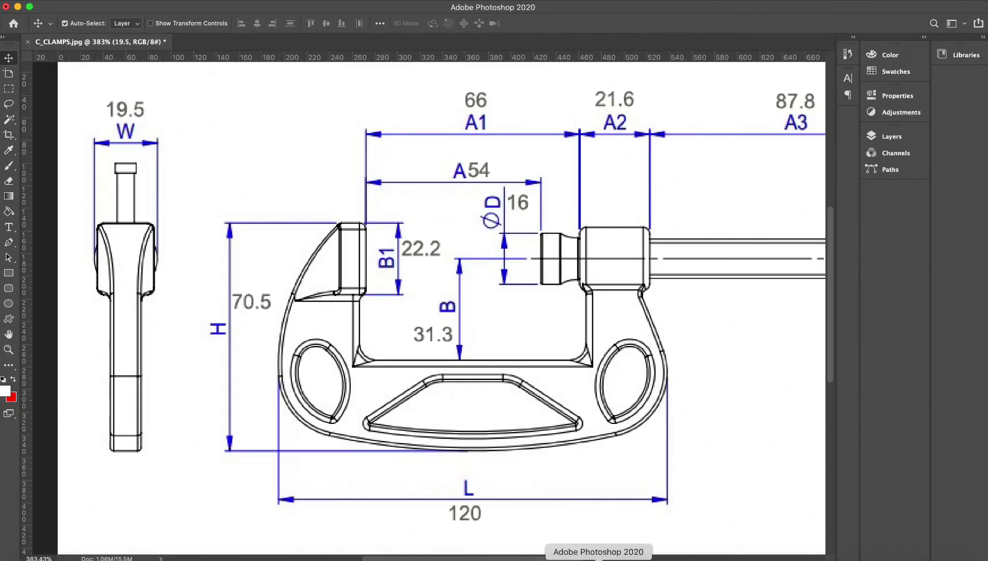
{"action": "key", "text": "super+Tab"}
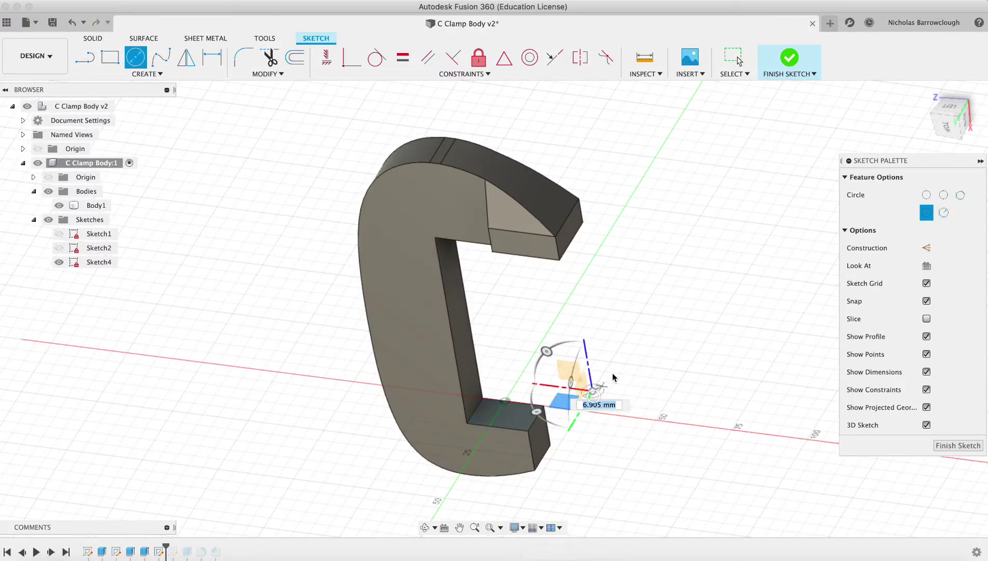
Step: Finish the circle at 16 mm diameter and place a sketch point on the jaw's outer corner
{"action": "type", "text": "16"}
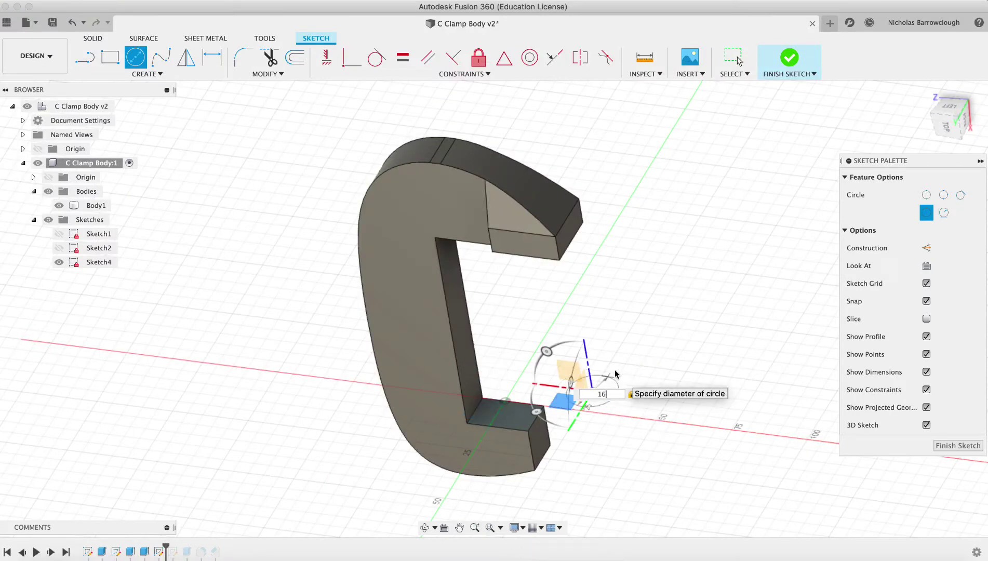
{"action": "key", "text": "Return"}
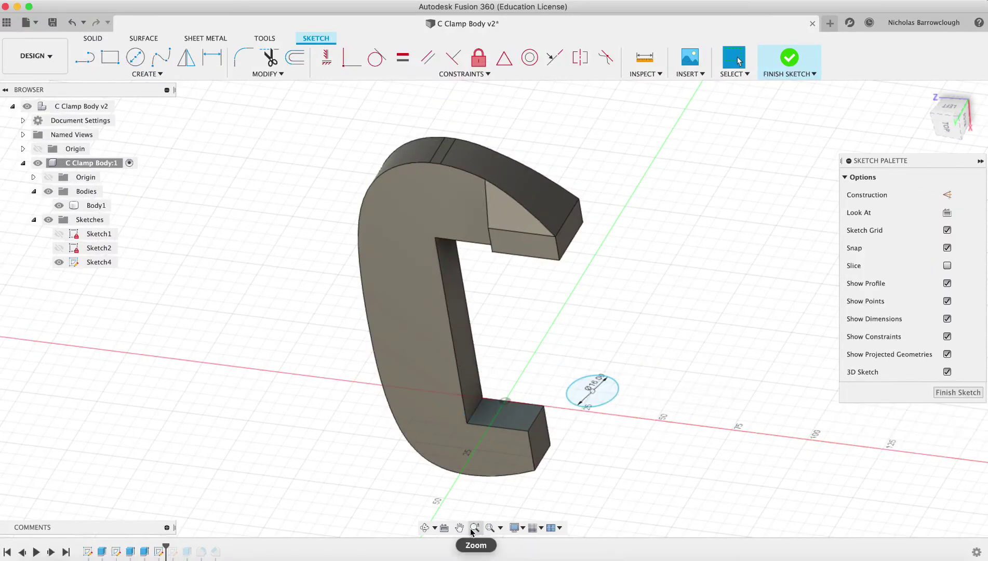
{"action": "left_click", "coordinate": [158, 74]}
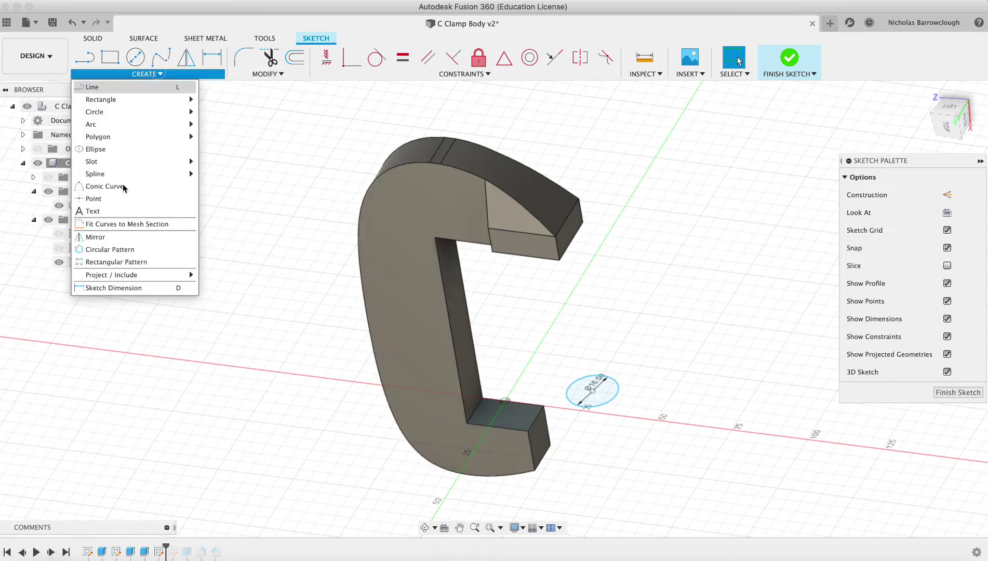
{"action": "left_click", "coordinate": [97, 199]}
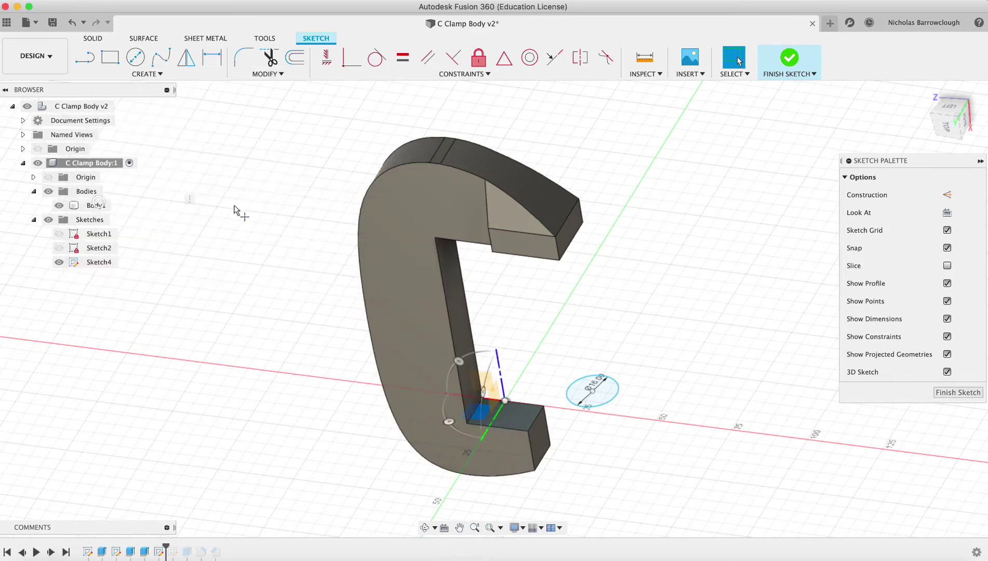
{"action": "left_click", "coordinate": [535, 418]}
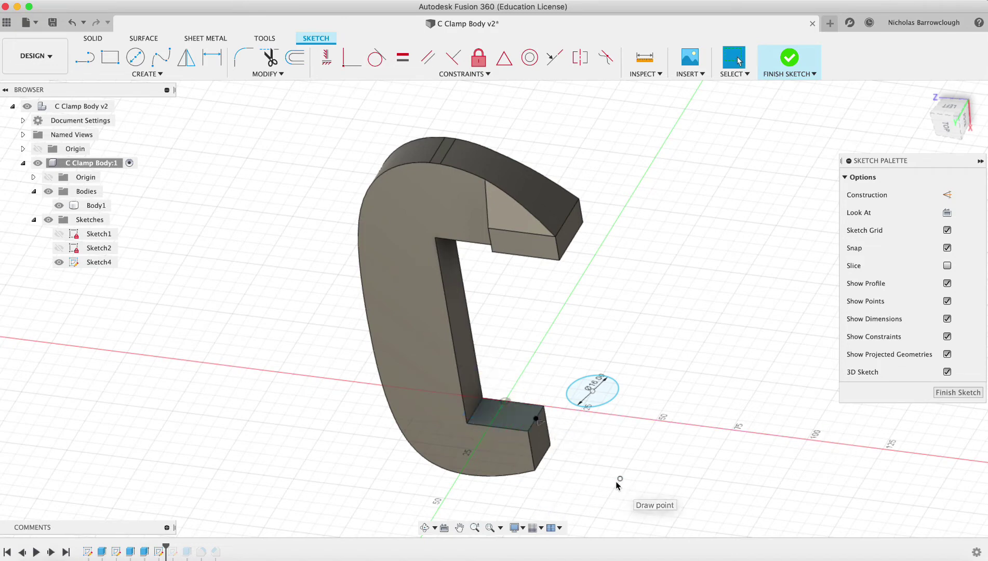
{"action": "left_click", "coordinate": [474, 527]}
{"action": "left_click_drag", "start_coordinate": [545, 416], "coordinate": [545, 426]}
{"action": "mouse_move", "coordinate": [556, 315]}
{"action": "left_mouse_down"}
{"action": "mouse_move", "coordinate": [556, 338]}
{"action": "mouse_move", "coordinate": [557, 282]}
{"action": "mouse_move", "coordinate": [560, 329]}
{"action": "left_mouse_up"}
{"action": "key", "text": "Escape"}
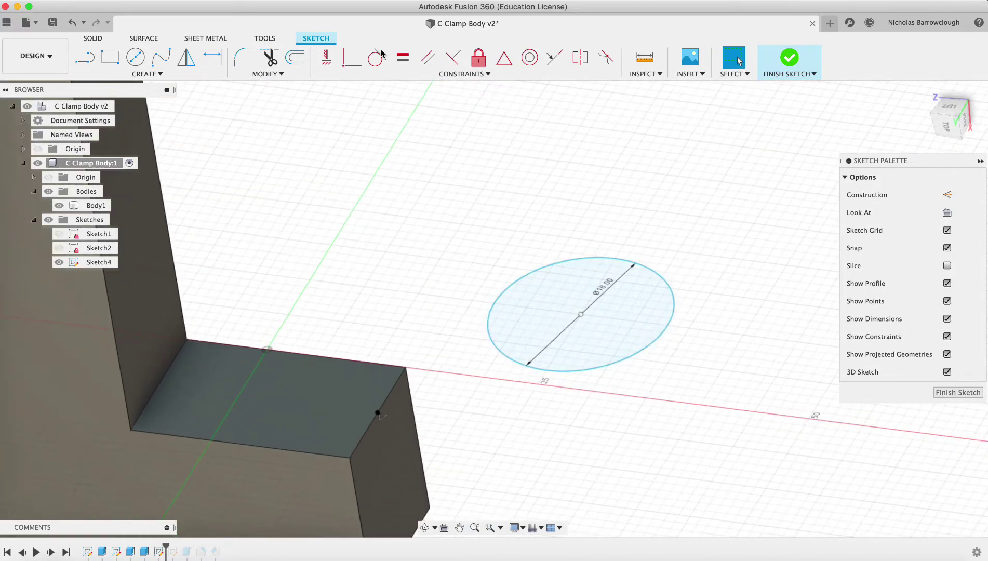
Step: Align the circle centre with the corner point via Horizontal/Vertical, then undo it
{"action": "left_click", "coordinate": [335, 63]}
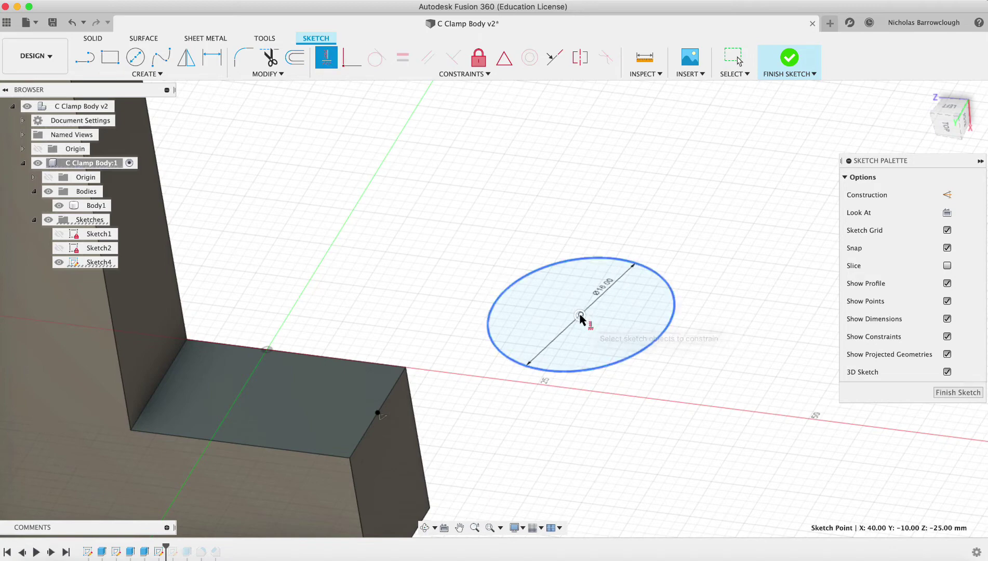
{"action": "left_click", "coordinate": [581, 314]}
{"action": "left_click", "coordinate": [378, 414]}
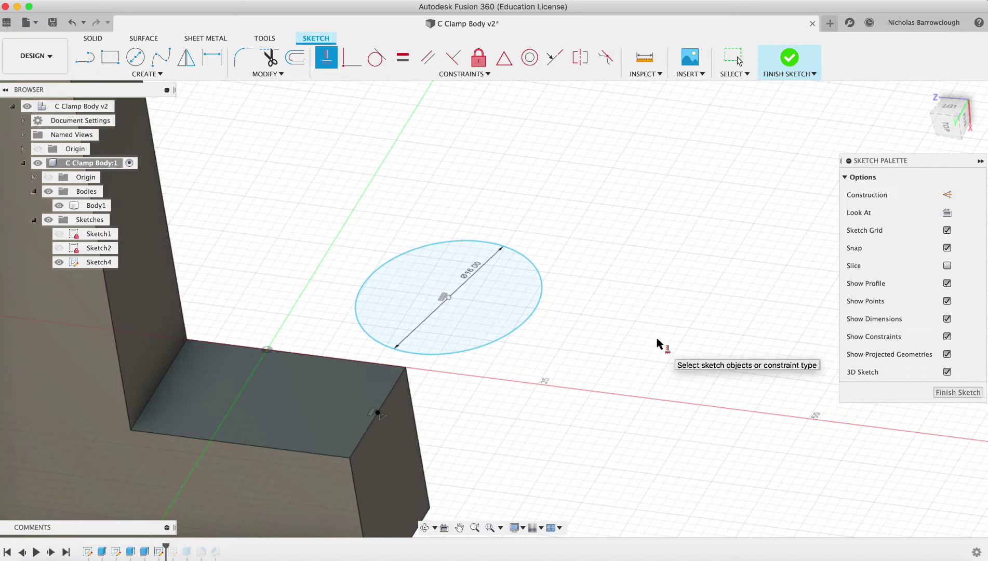
{"action": "key", "text": "Escape"}
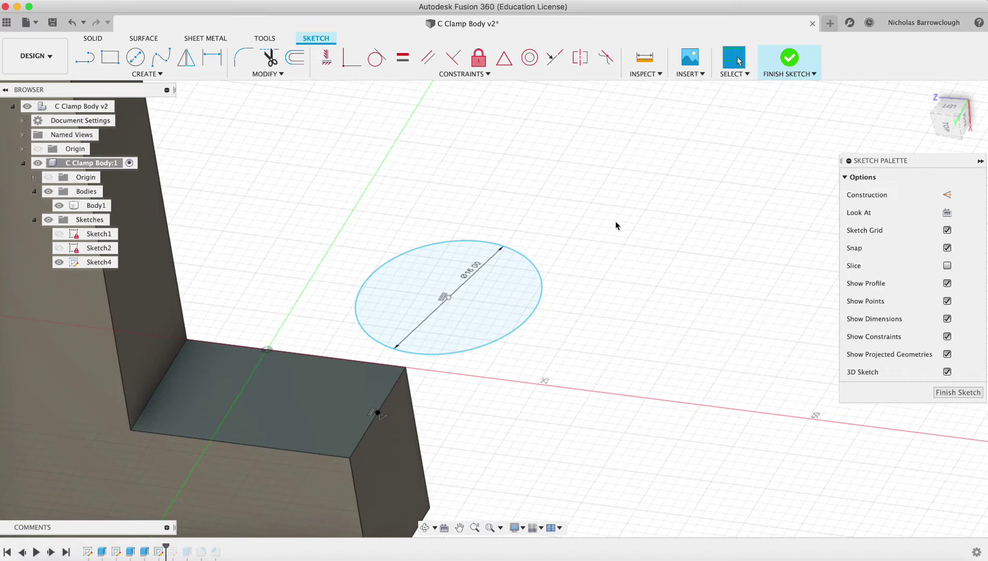
{"action": "key", "text": "super+z"}
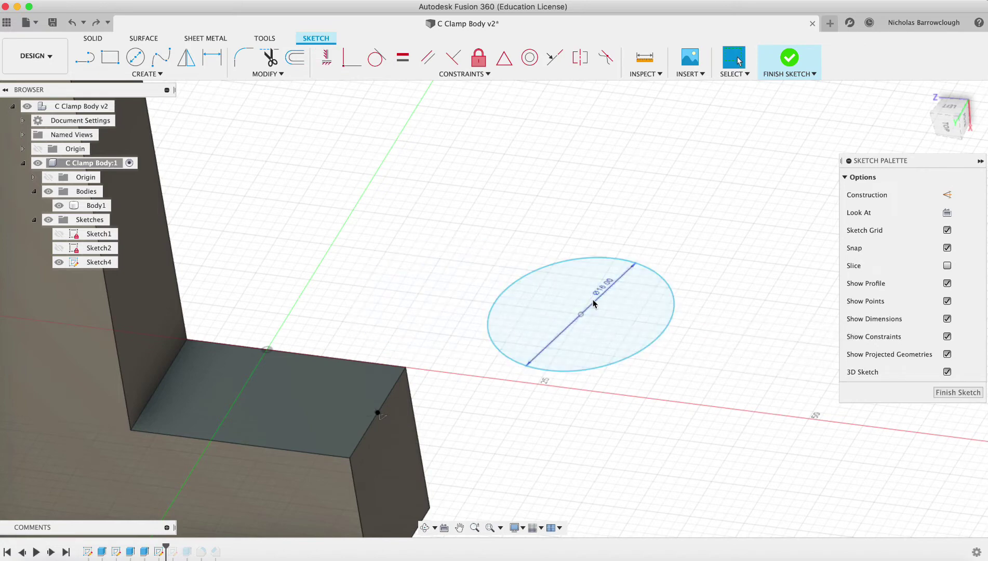
Step: Drag the circle down, reapply the Horizontal/Vertical constraint, and move it onto the jaw corner
{"action": "left_click", "coordinate": [613, 258]}
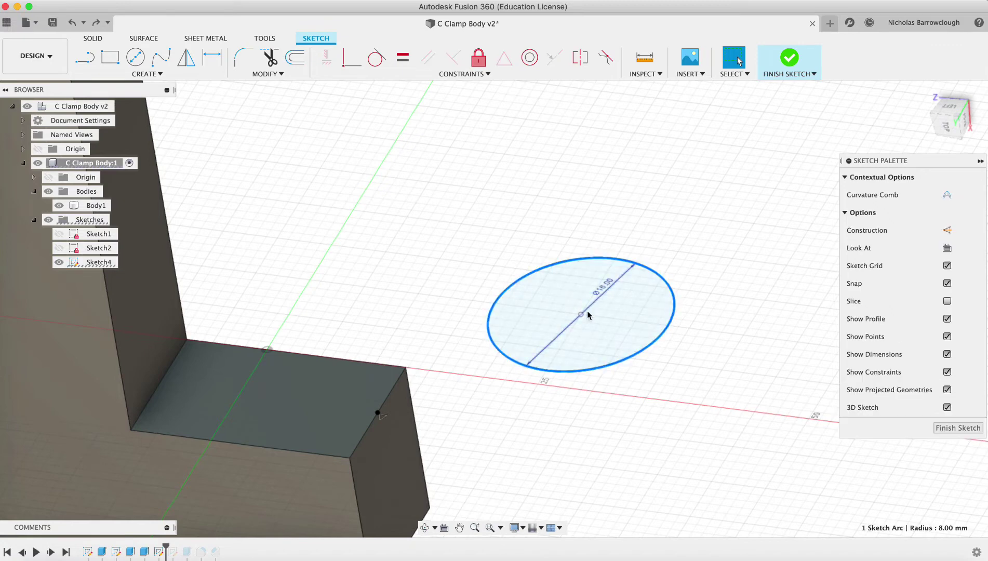
{"action": "left_click_drag", "start_coordinate": [609, 262], "coordinate": [606, 393]}
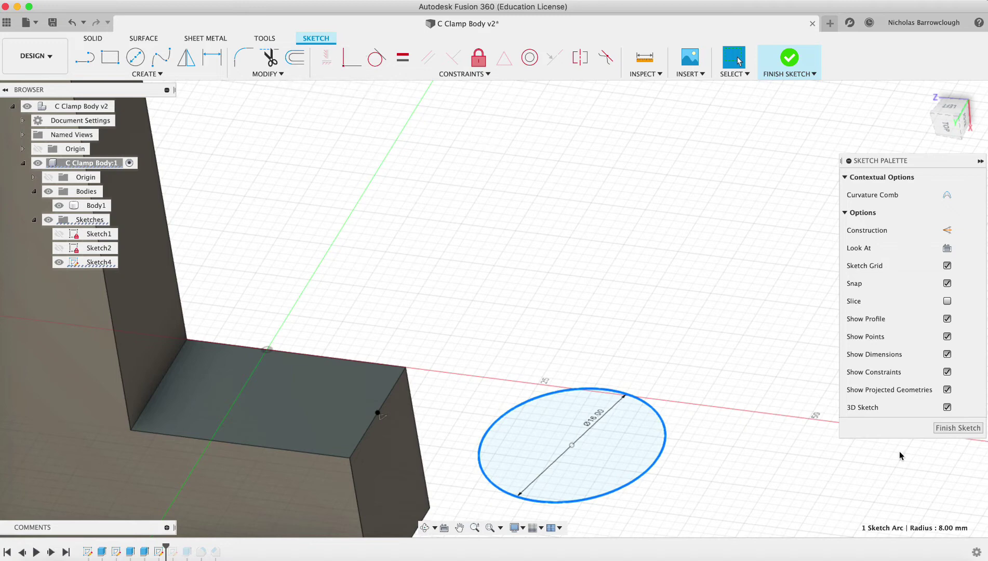
{"action": "left_click", "coordinate": [488, 224]}
{"action": "left_click", "coordinate": [326, 58]}
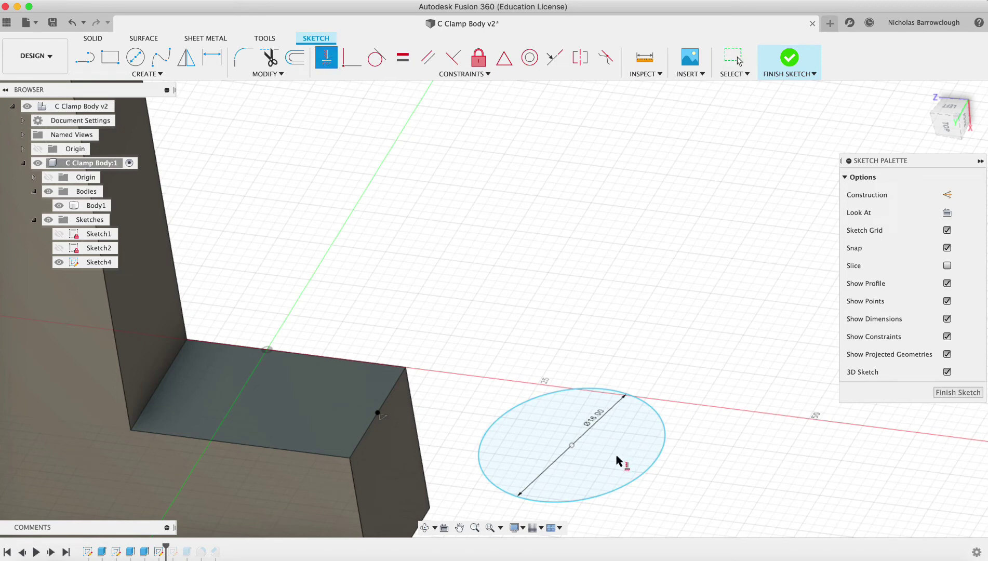
{"action": "left_click", "coordinate": [573, 446]}
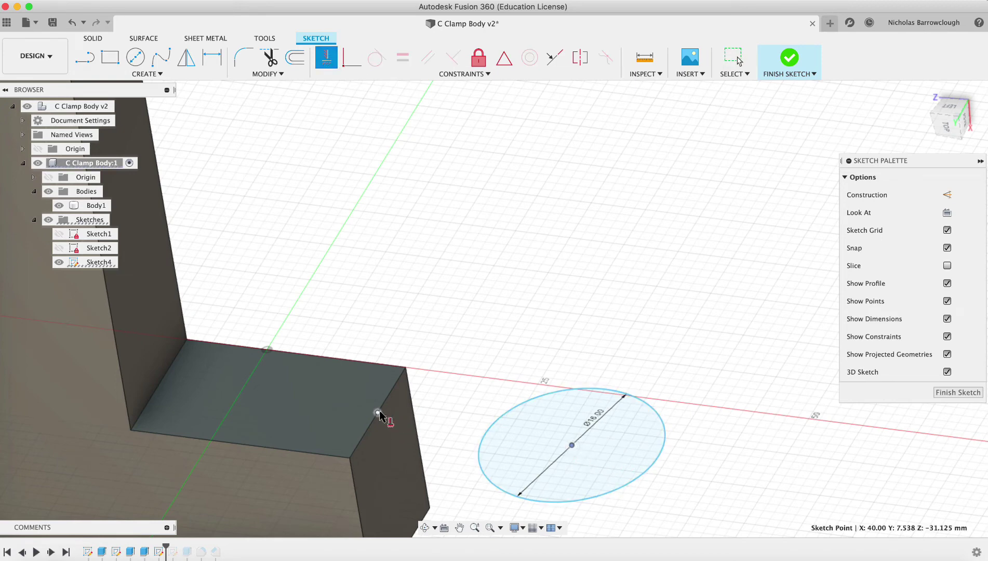
{"action": "left_click", "coordinate": [378, 412]}
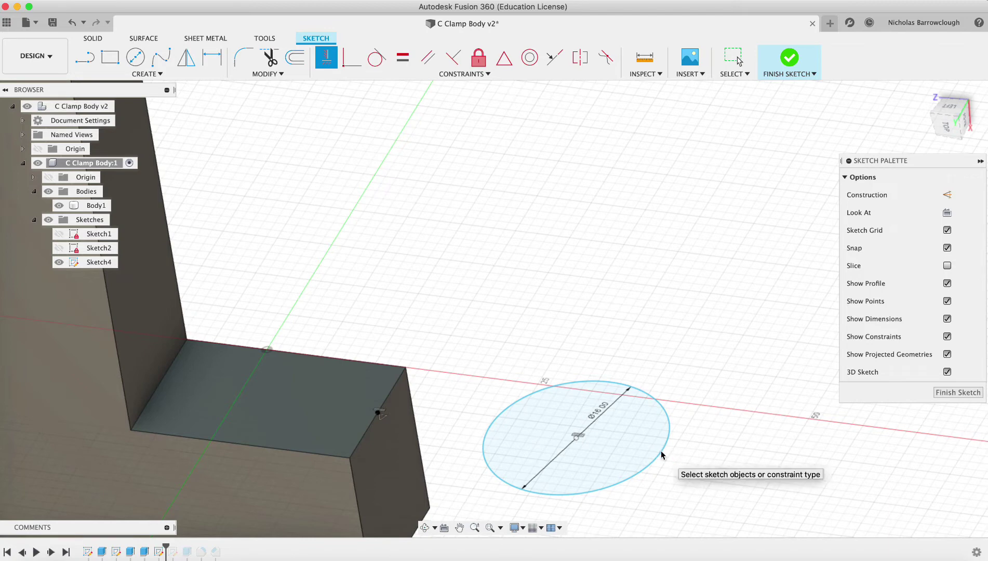
{"action": "mouse_move", "coordinate": [660, 454]}
{"action": "left_mouse_down"}
{"action": "mouse_move", "coordinate": [708, 416]}
{"action": "mouse_move", "coordinate": [414, 407]}
{"action": "mouse_move", "coordinate": [530, 423]}
{"action": "mouse_move", "coordinate": [406, 452]}
{"action": "mouse_move", "coordinate": [374, 410]}
{"action": "mouse_move", "coordinate": [438, 385]}
{"action": "mouse_move", "coordinate": [538, 399]}
{"action": "mouse_move", "coordinate": [578, 417]}
{"action": "left_mouse_up"}
Step: Abandon a line from the body corner and move the circle left toward the jaw corner
{"action": "key", "text": "l"}
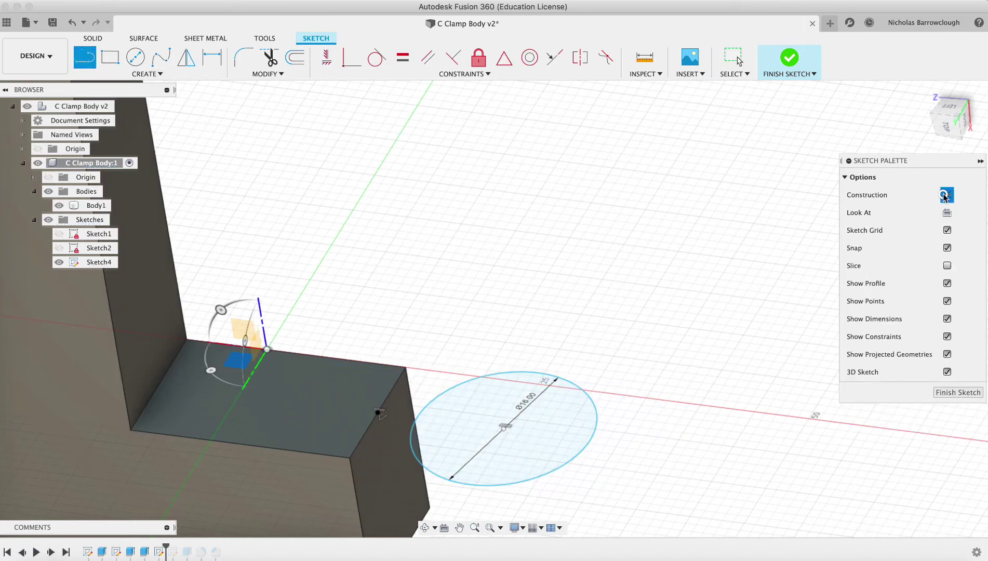
{"action": "left_click", "coordinate": [377, 414]}
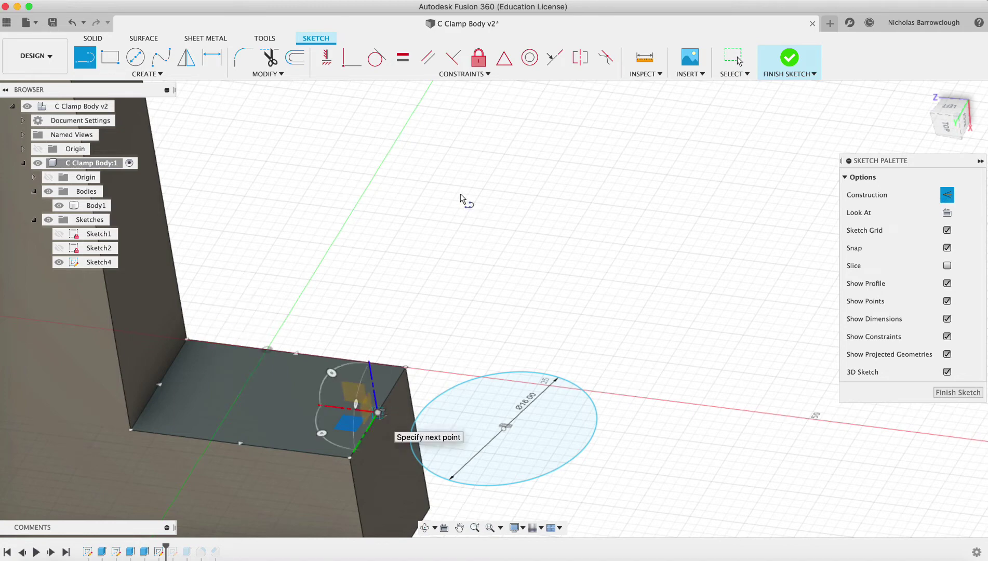
{"action": "key", "text": "Escape"}
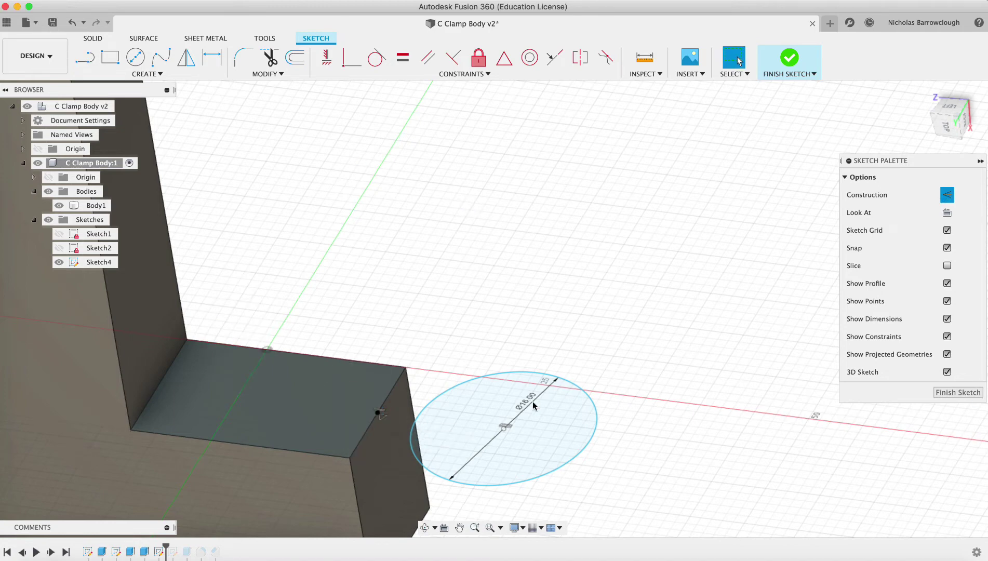
{"action": "left_click", "coordinate": [584, 446]}
{"action": "left_click_drag", "start_coordinate": [583, 447], "coordinate": [506, 435]}
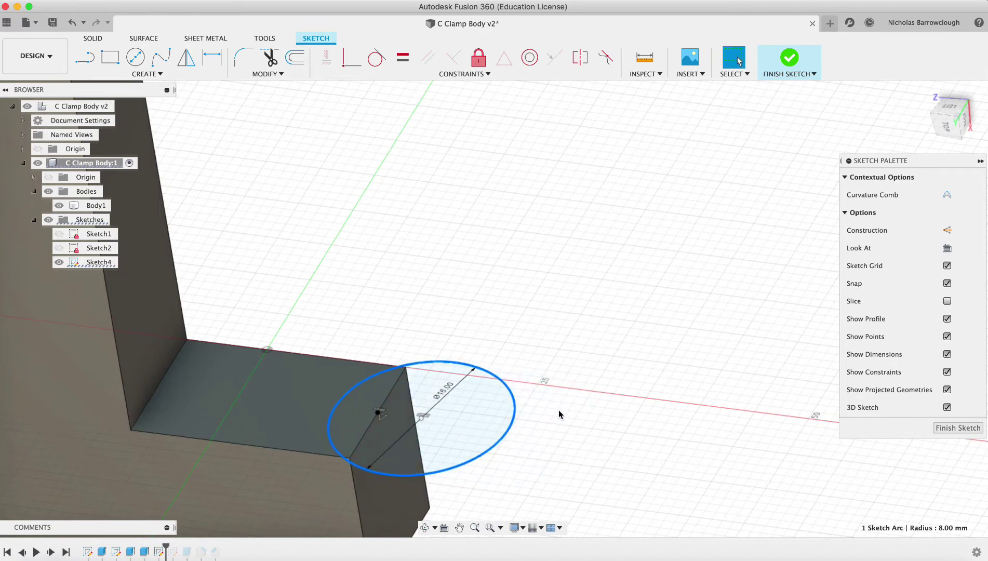
Step: Start a construction line at the circle's centre and pan toward the circle's edge
{"action": "left_click", "coordinate": [92, 61]}
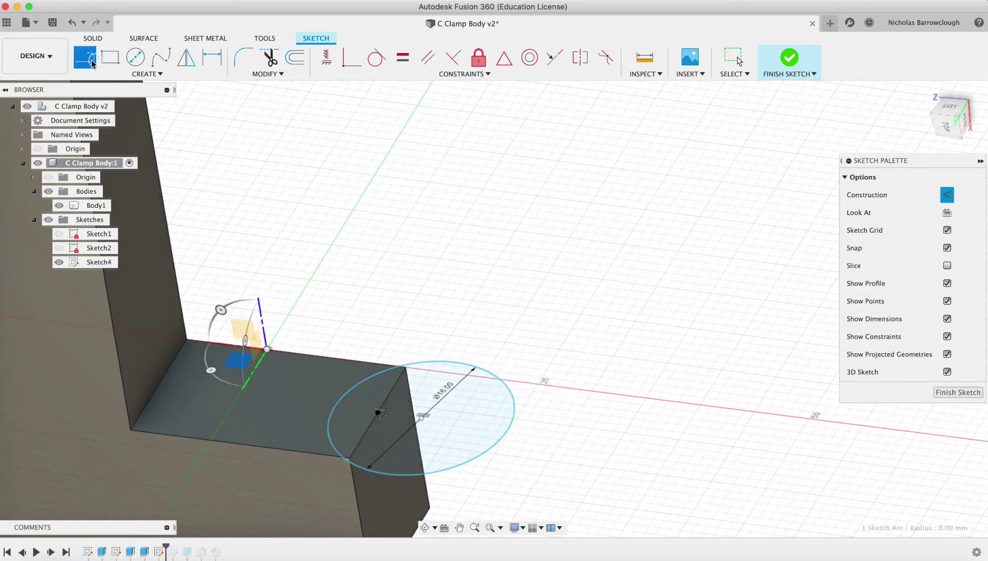
{"action": "left_click", "coordinate": [948, 196]}
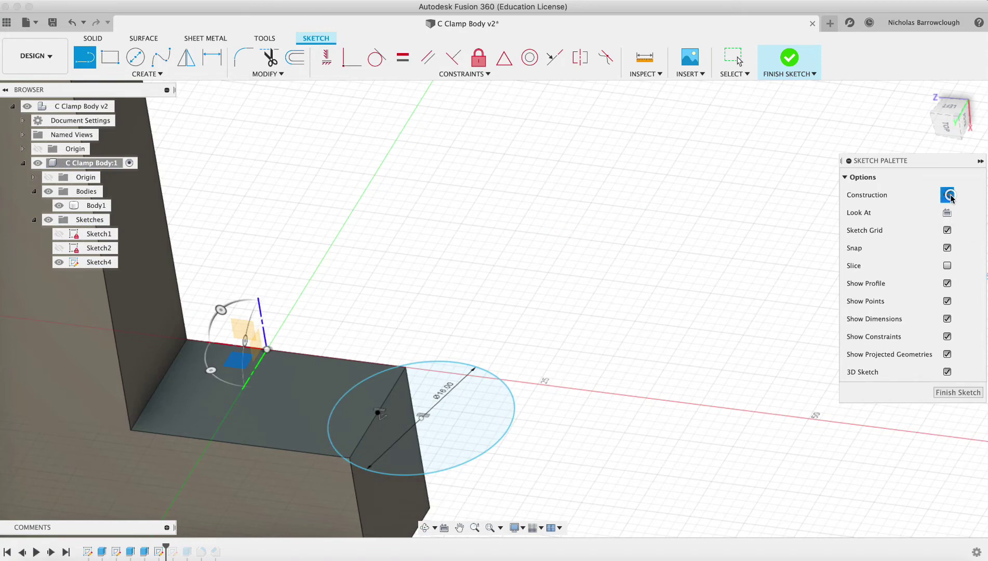
{"action": "left_click", "coordinate": [379, 414]}
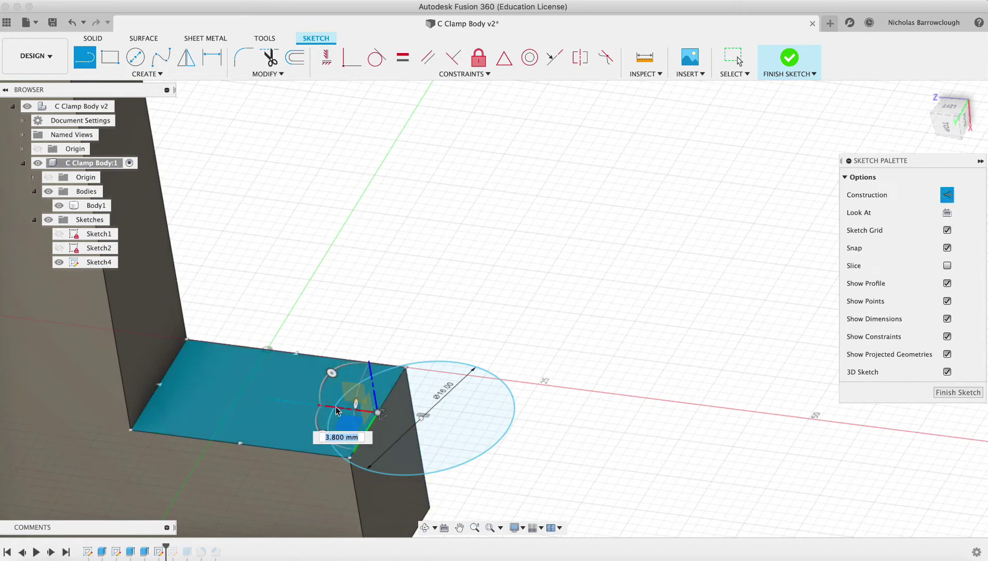
{"action": "scroll", "coordinate": [312, 410], "scroll_direction": "up", "scroll_amount": 5}
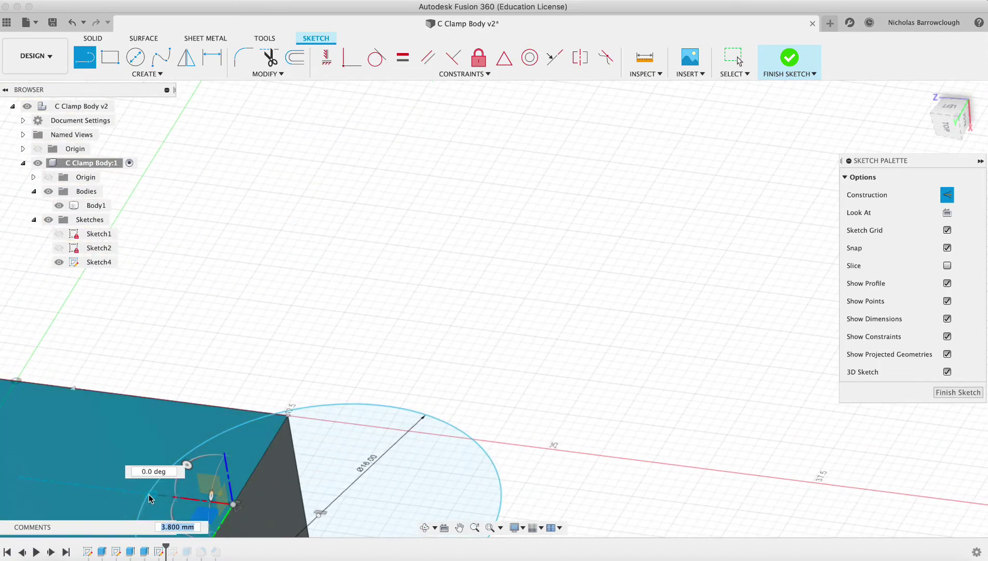
{"action": "scroll", "coordinate": [200, 469], "scroll_direction": "down", "scroll_amount": 5}
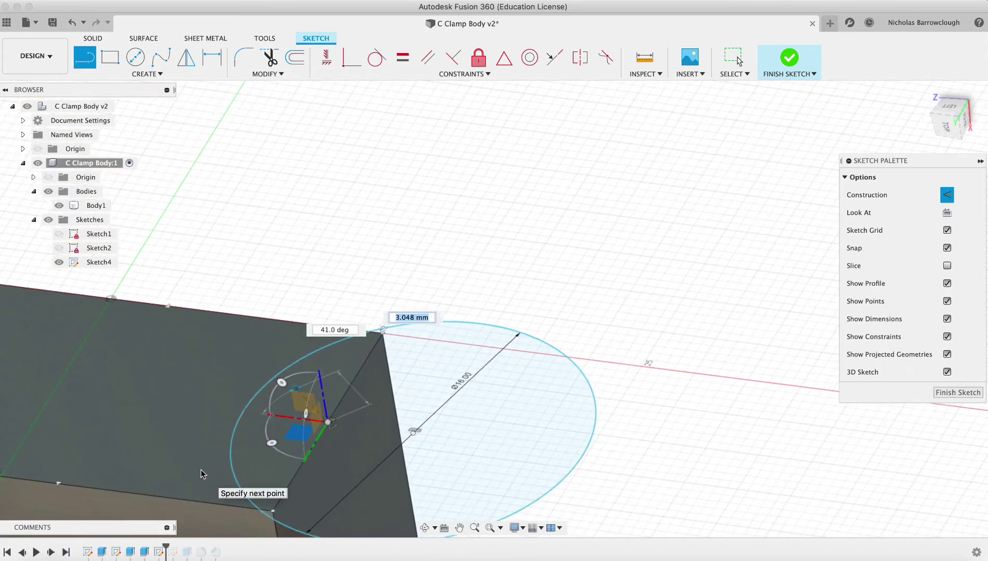
{"action": "middle_click_drag", "start_coordinate": [201, 469], "coordinate": [258, 399]}
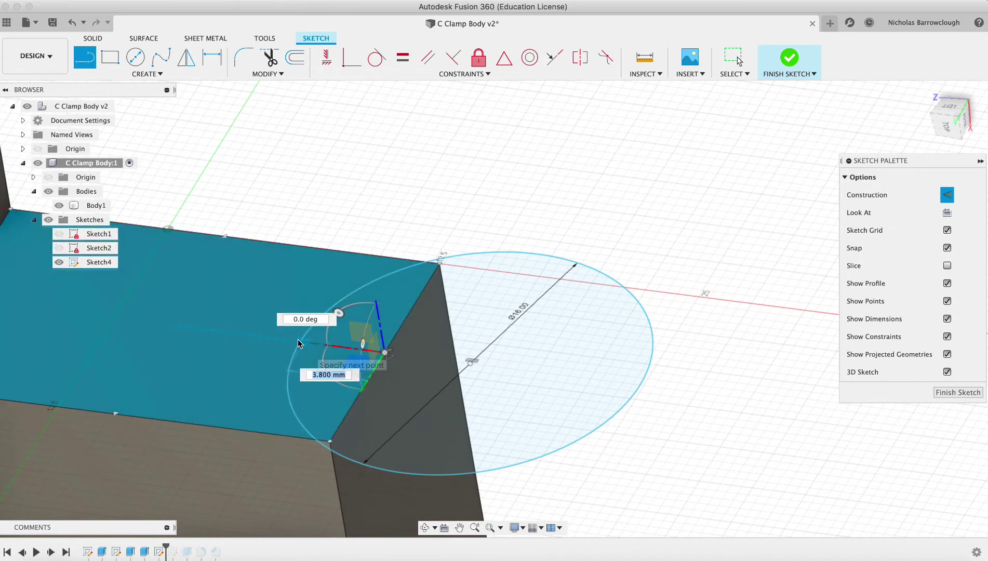
{"action": "scroll", "coordinate": [530, 303], "scroll_direction": "up", "scroll_amount": 4}
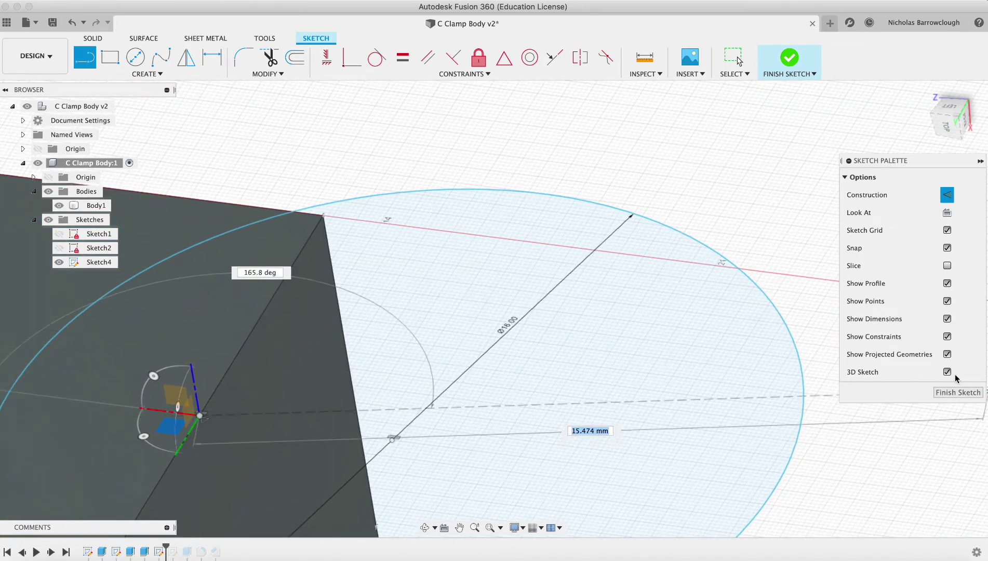
{"action": "scroll", "coordinate": [271, 443], "scroll_direction": "left", "scroll_amount": 5}
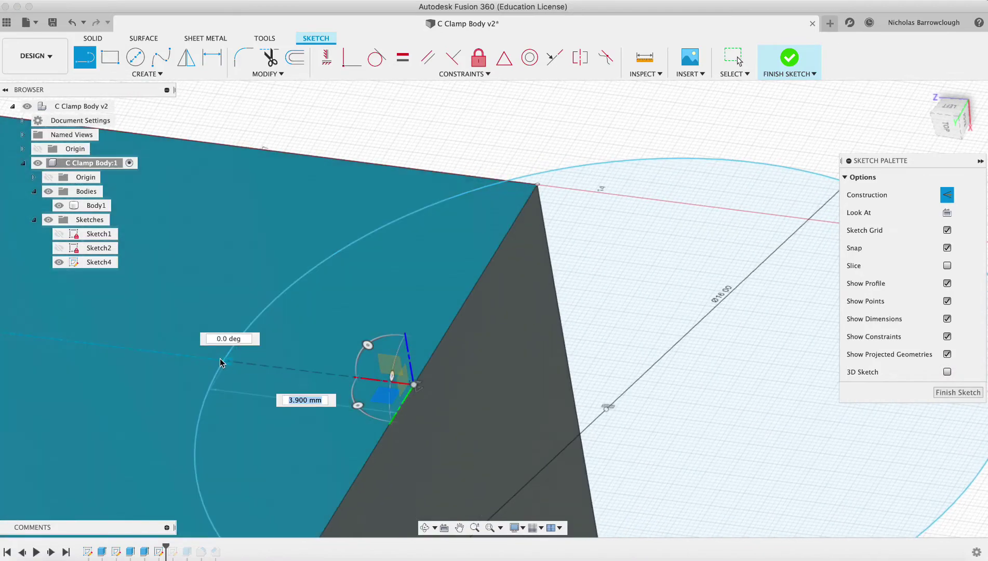
{"action": "scroll", "coordinate": [216, 362], "scroll_direction": "right", "scroll_amount": 5}
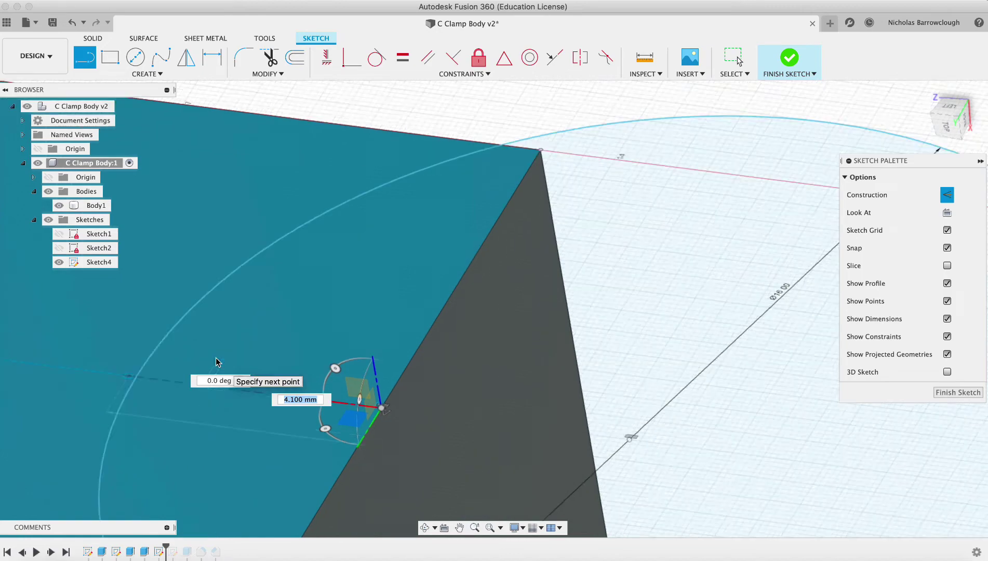
{"action": "scroll", "coordinate": [216, 357], "scroll_direction": "left", "scroll_amount": 8}
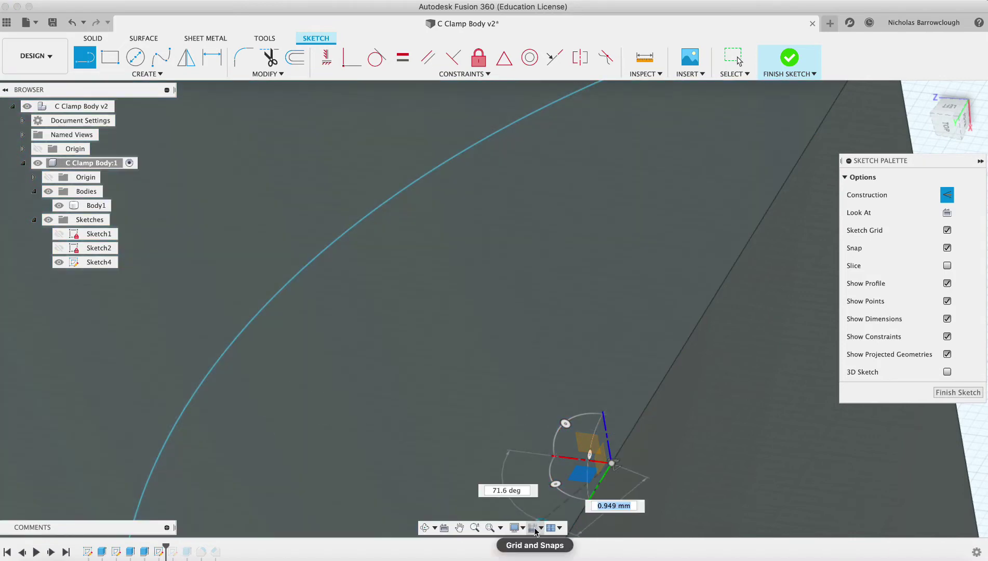
Step: Turn off grid snapping, end the construction line on the circle's edge, and start dimensioning it
{"action": "left_click", "coordinate": [540, 527]}
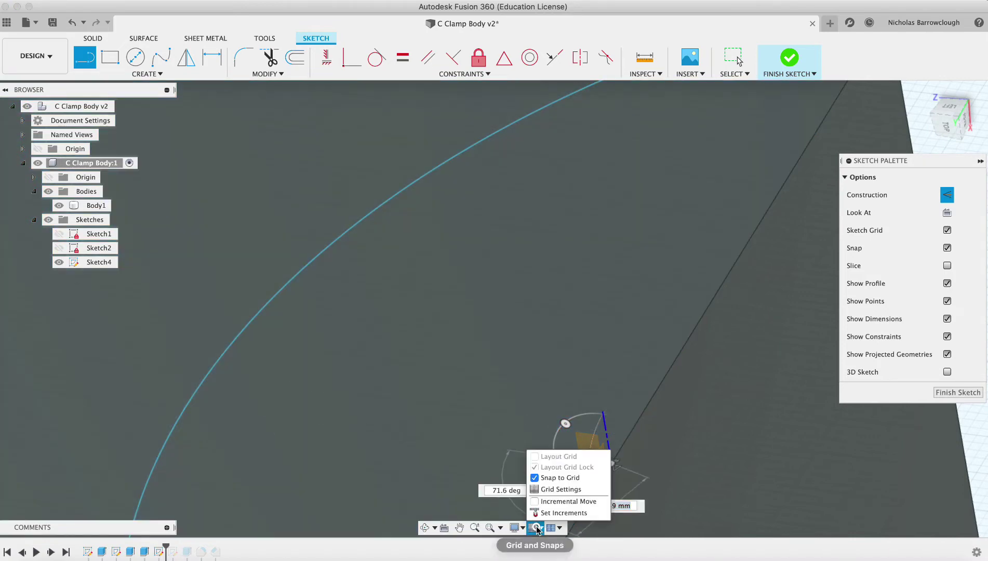
{"action": "left_click", "coordinate": [535, 477]}
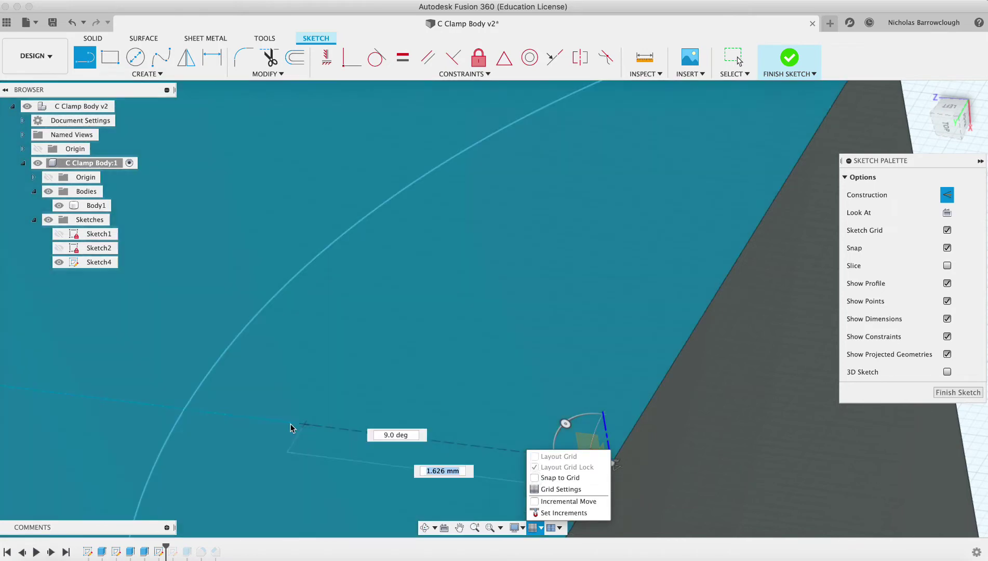
{"action": "left_click", "coordinate": [185, 411]}
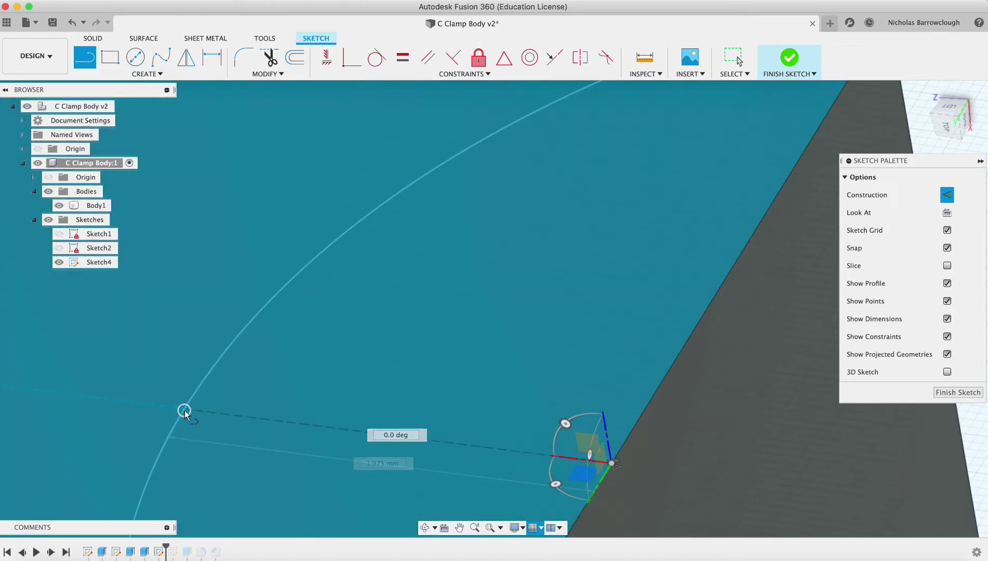
{"action": "left_click", "coordinate": [212, 57]}
{"action": "left_click", "coordinate": [315, 422]}
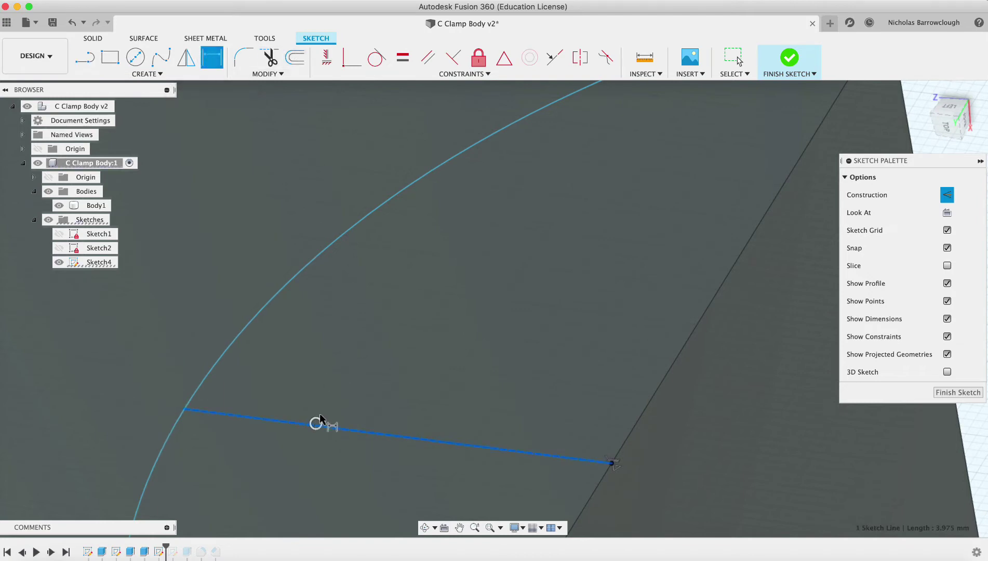
{"action": "left_click", "coordinate": [474, 527]}
{"action": "left_click_drag", "start_coordinate": [487, 421], "coordinate": [482, 336]}
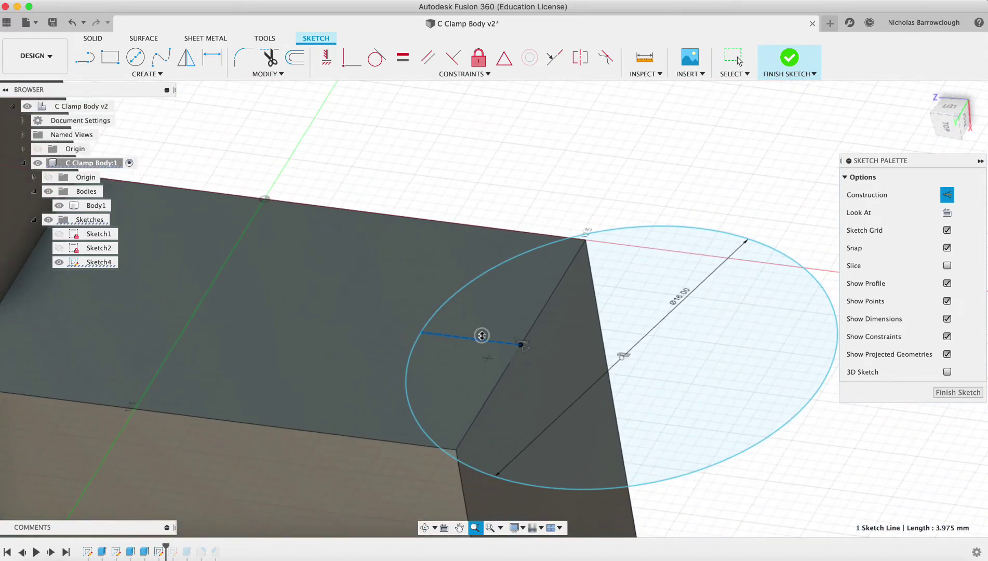
Step: Attempt a centre-to-edge dimension twice, cancel, and delete the construction line
{"action": "key", "text": "d"}
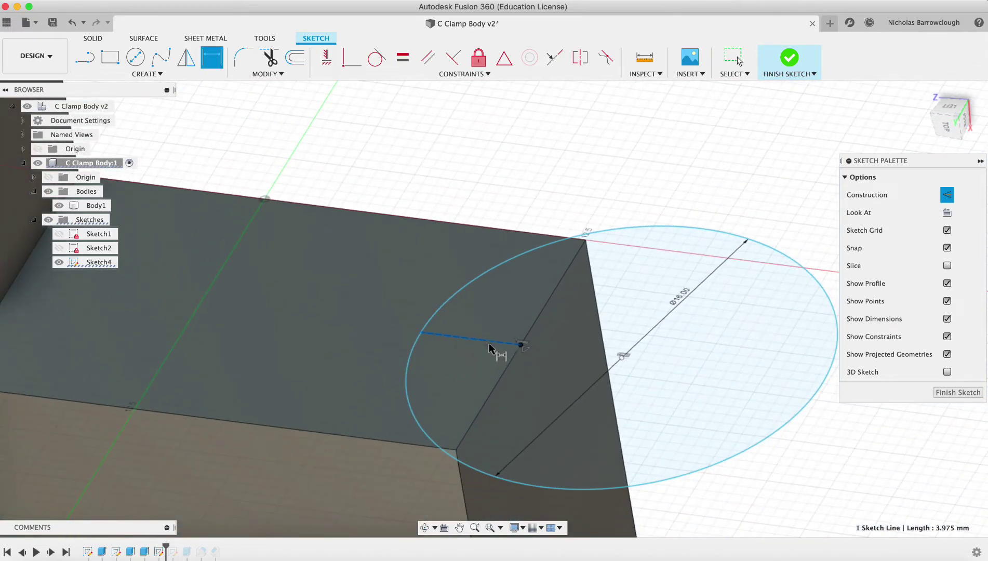
{"action": "left_click", "coordinate": [520, 344]}
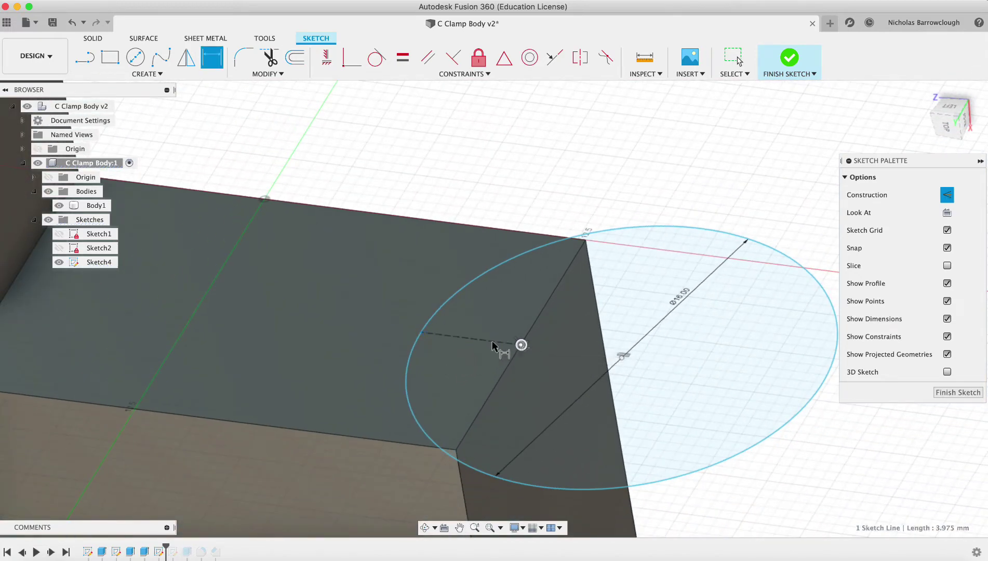
{"action": "left_click", "coordinate": [421, 332]}
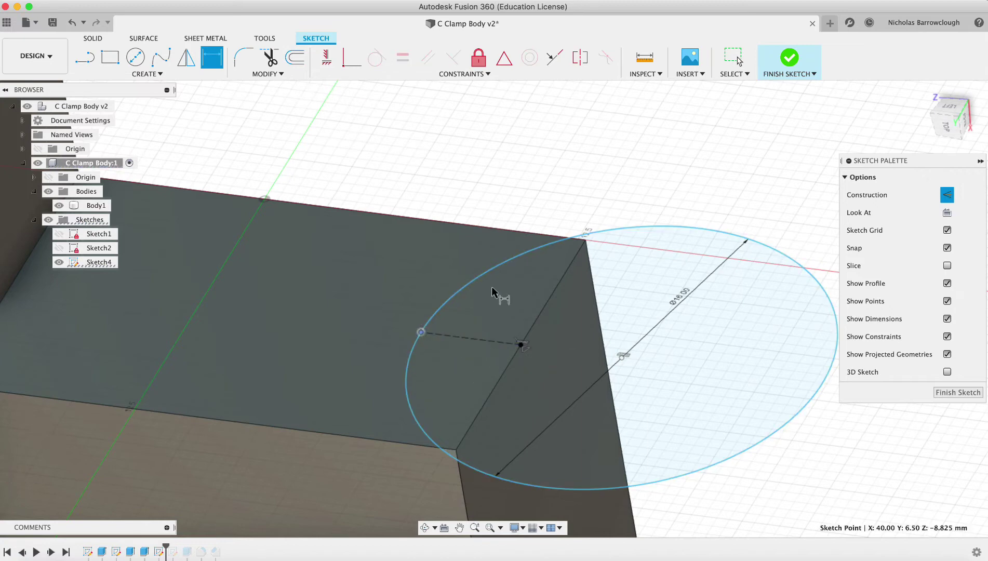
{"action": "left_click", "coordinate": [520, 341]}
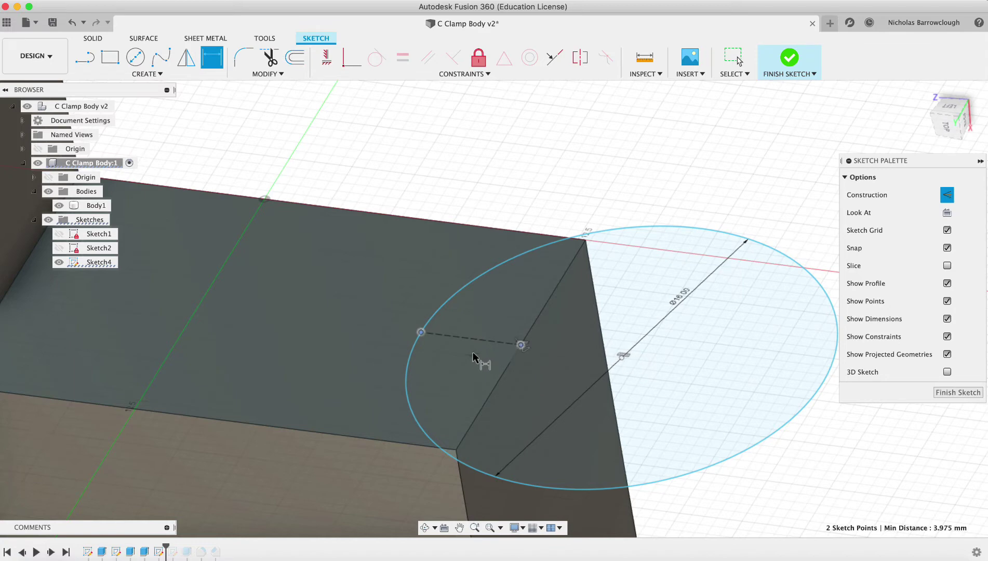
{"action": "key", "text": "Escape"}
{"action": "left_click", "coordinate": [211, 57]}
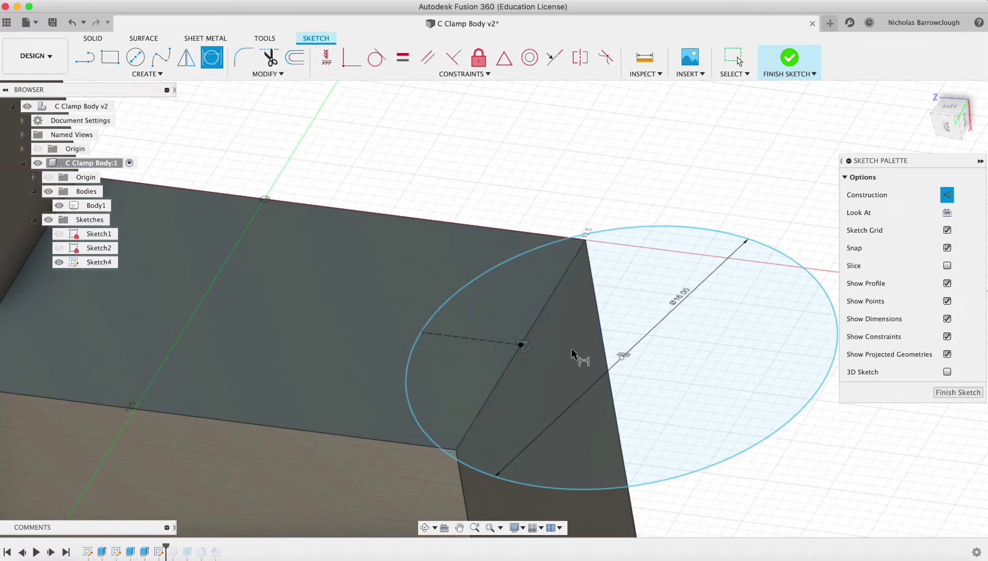
{"action": "left_click", "coordinate": [520, 343]}
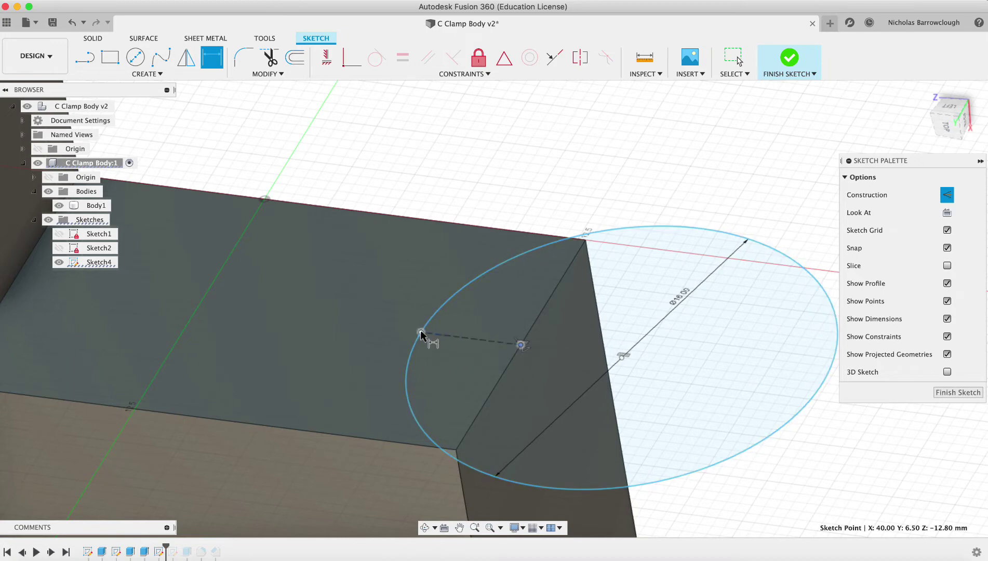
{"action": "left_click", "coordinate": [420, 332]}
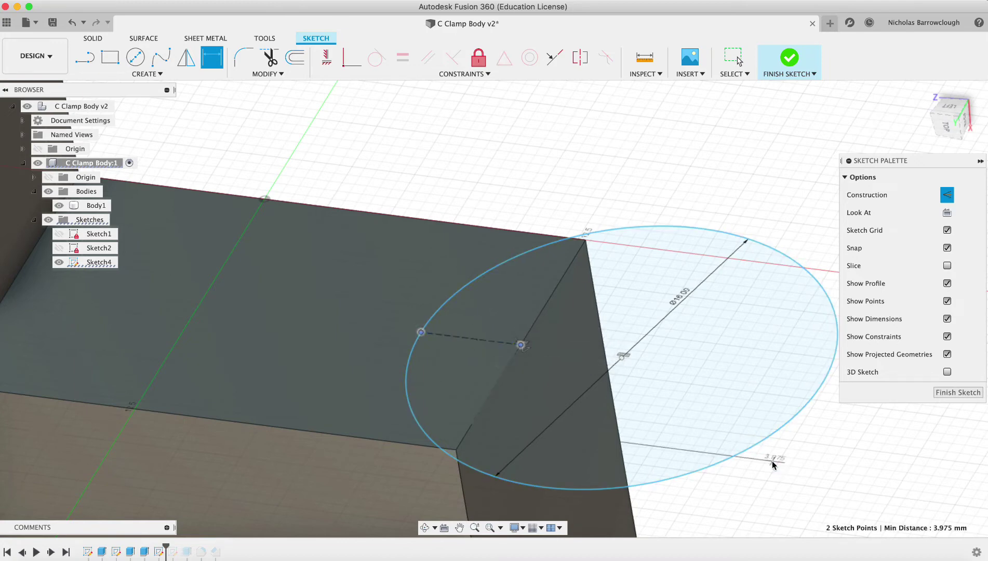
{"action": "key", "text": "Escape"}
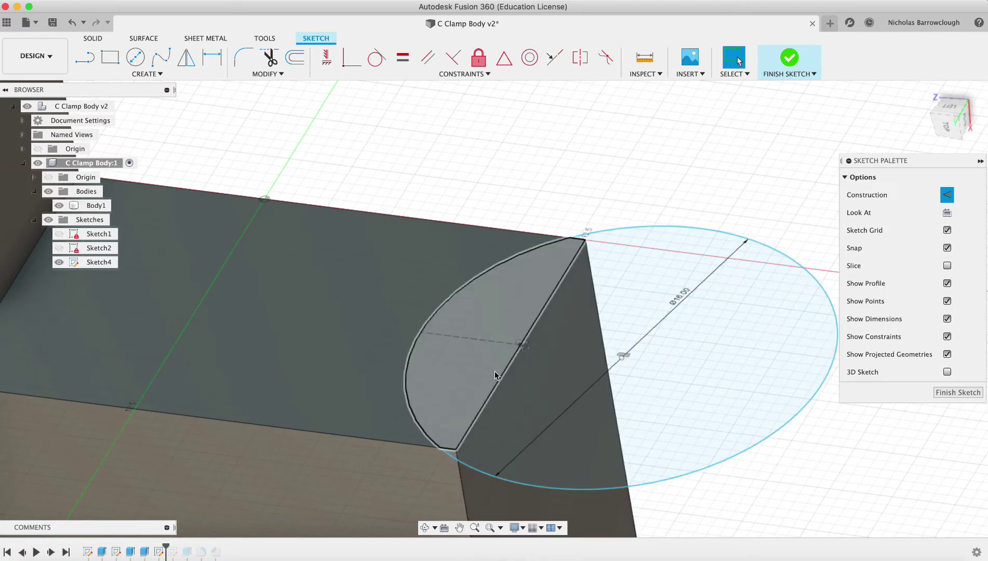
{"action": "left_click", "coordinate": [470, 339]}
{"action": "key", "text": "Delete"}
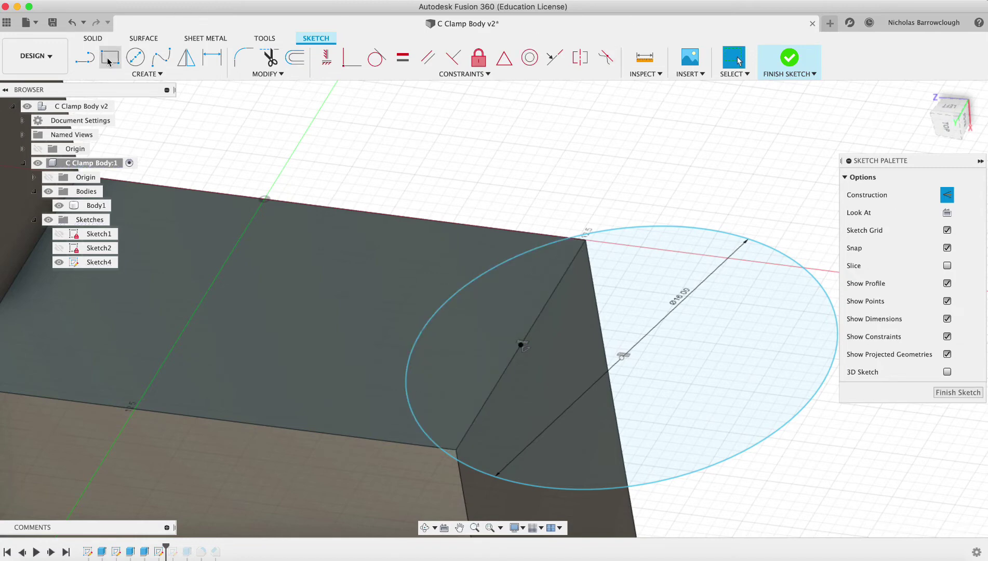
Step: Redraw the line from the centre to the circle and dimension it at 2 mm
{"action": "left_click", "coordinate": [85, 57]}
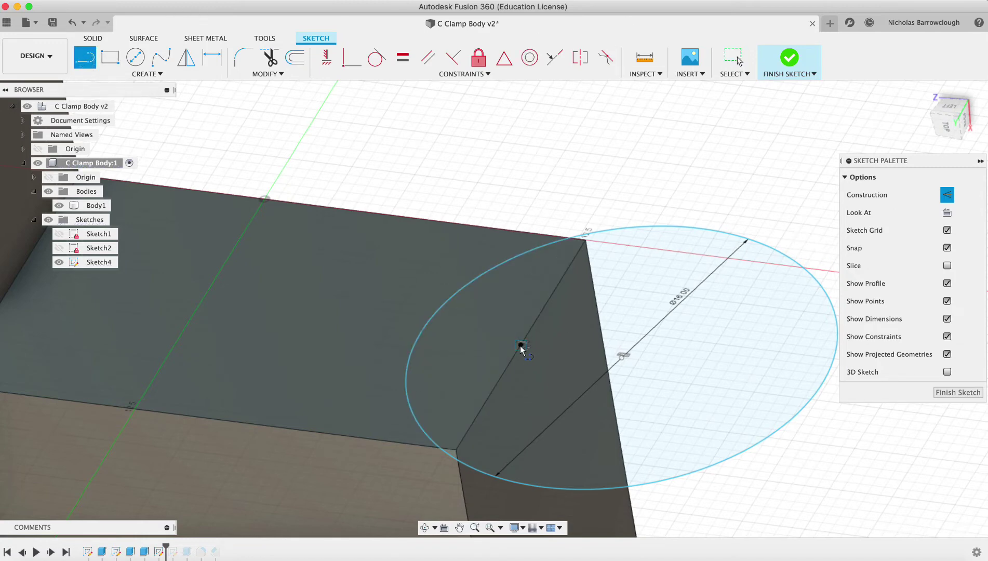
{"action": "left_click", "coordinate": [424, 331]}
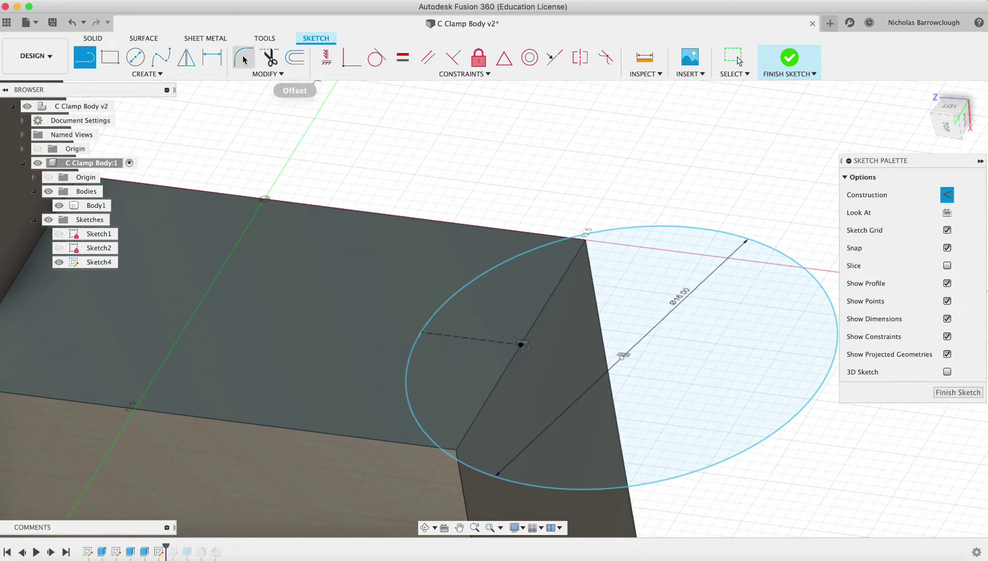
{"action": "left_click", "coordinate": [217, 61]}
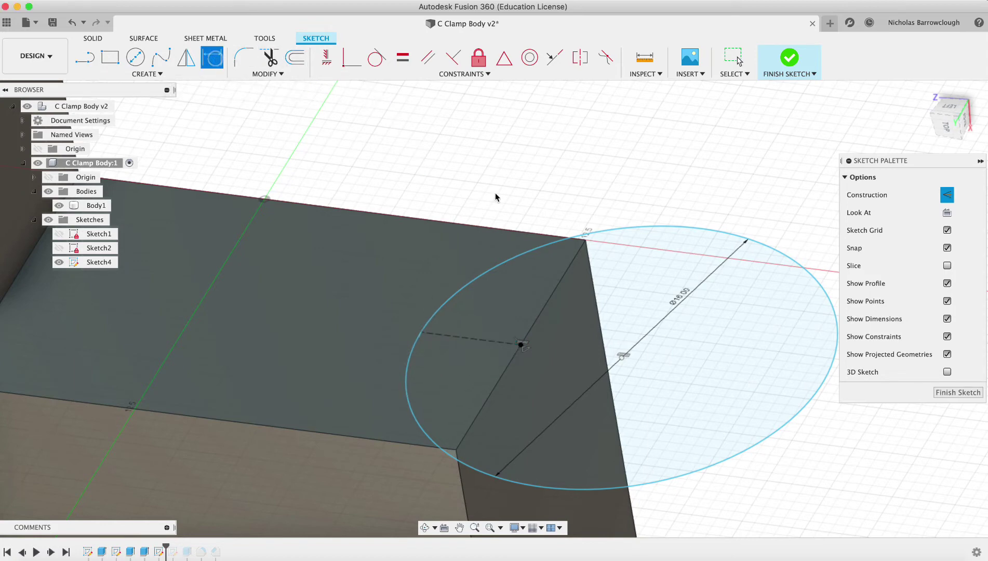
{"action": "left_click", "coordinate": [464, 337]}
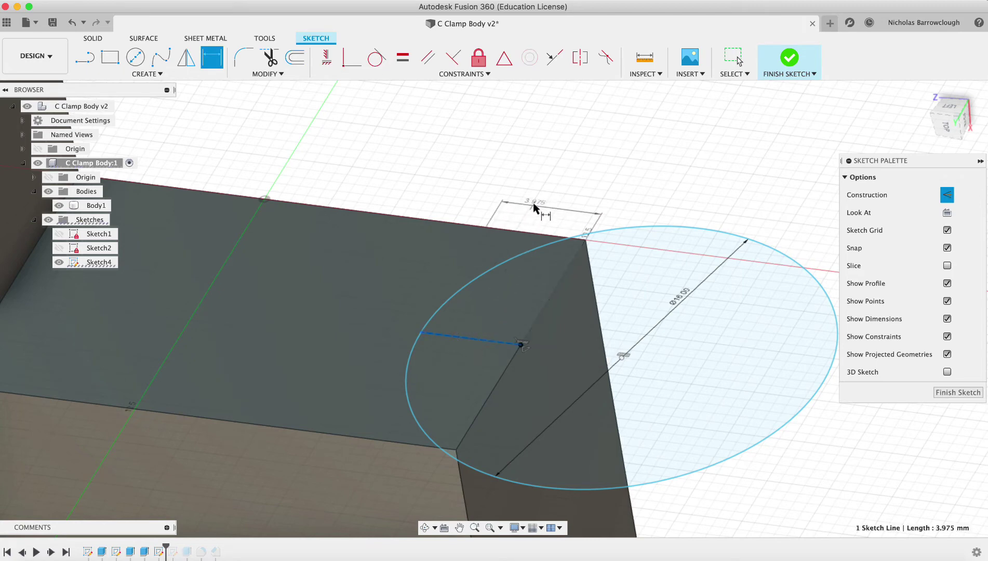
{"action": "left_click", "coordinate": [535, 196]}
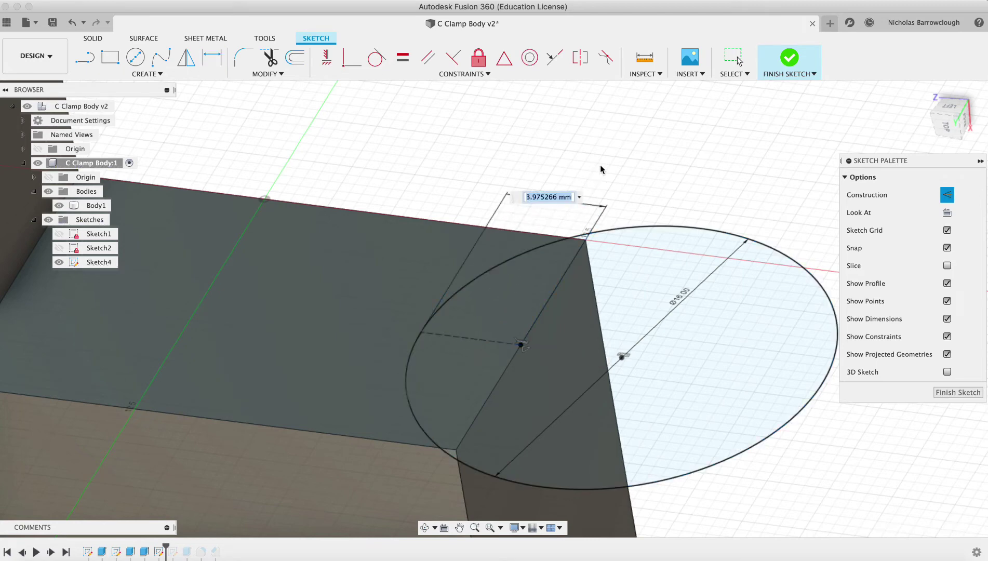
{"action": "type", "text": "2"}
{"action": "key", "text": "Return"}
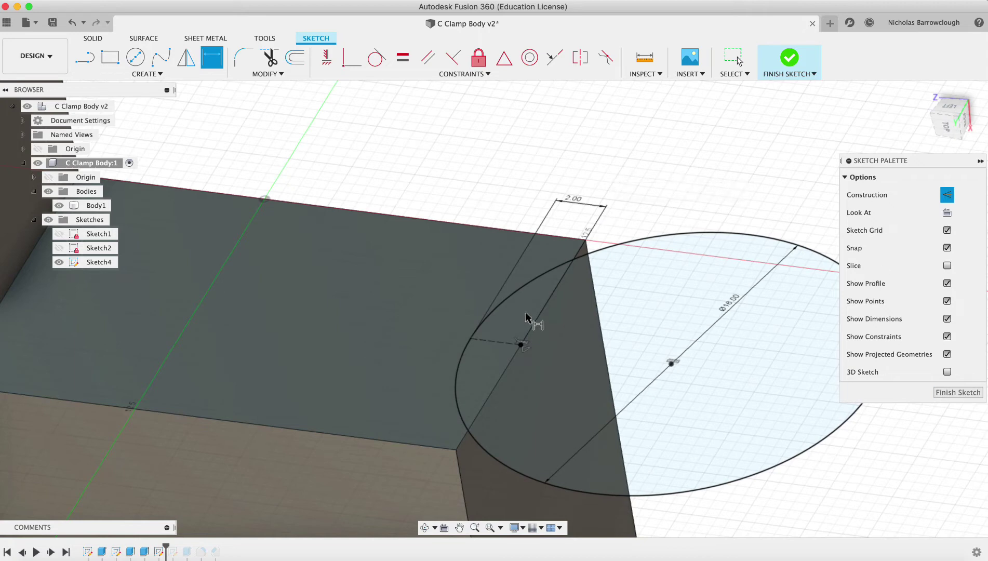
{"action": "key", "text": "Escape"}
Step: Convert the dimensioned line to construction geometry and finish the sketch
{"action": "left_click", "coordinate": [505, 370]}
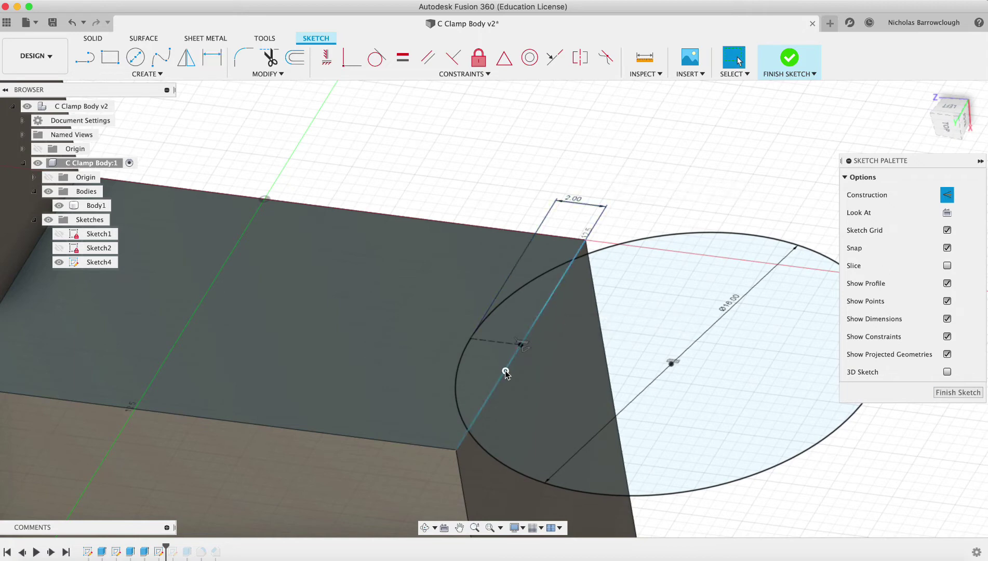
{"action": "left_click", "coordinate": [948, 196]}
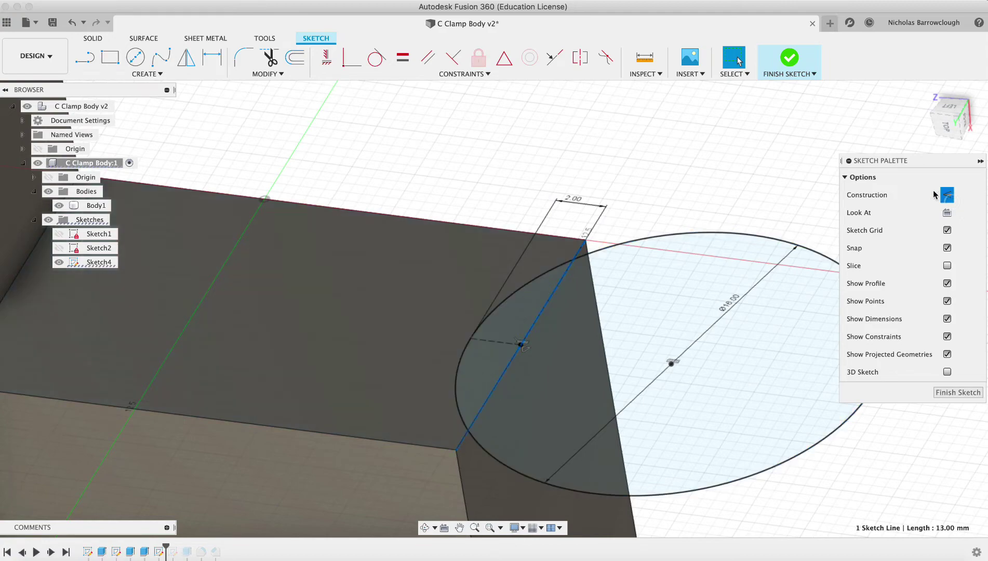
{"action": "left_click", "coordinate": [939, 393]}
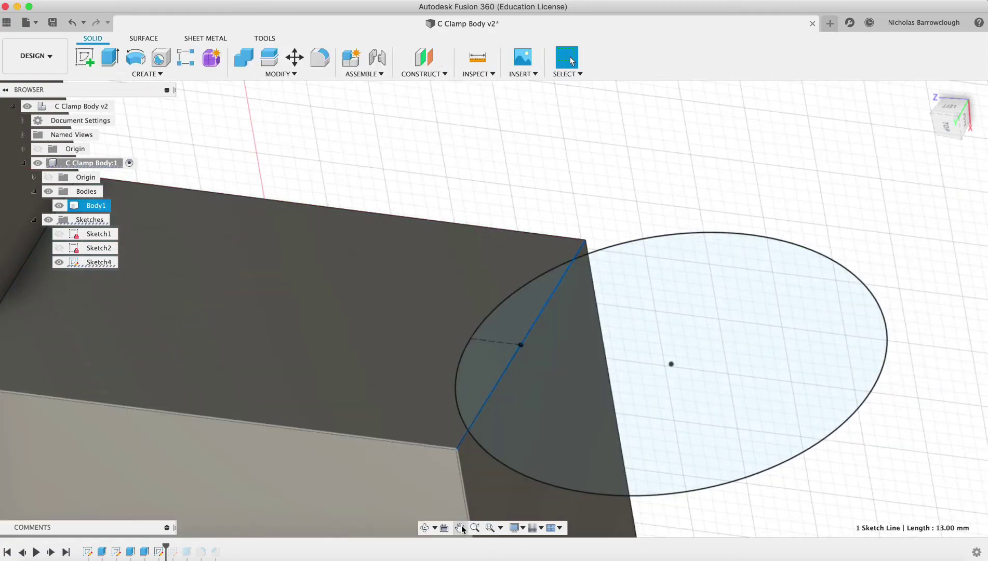
Step: Zoom out to see more of the clamp model
{"action": "left_click", "coordinate": [474, 527]}
{"action": "mouse_move", "coordinate": [551, 337]}
{"action": "left_mouse_down"}
{"action": "mouse_move", "coordinate": [546, 265]}
{"action": "mouse_move", "coordinate": [545, 279]}
{"action": "left_mouse_up"}
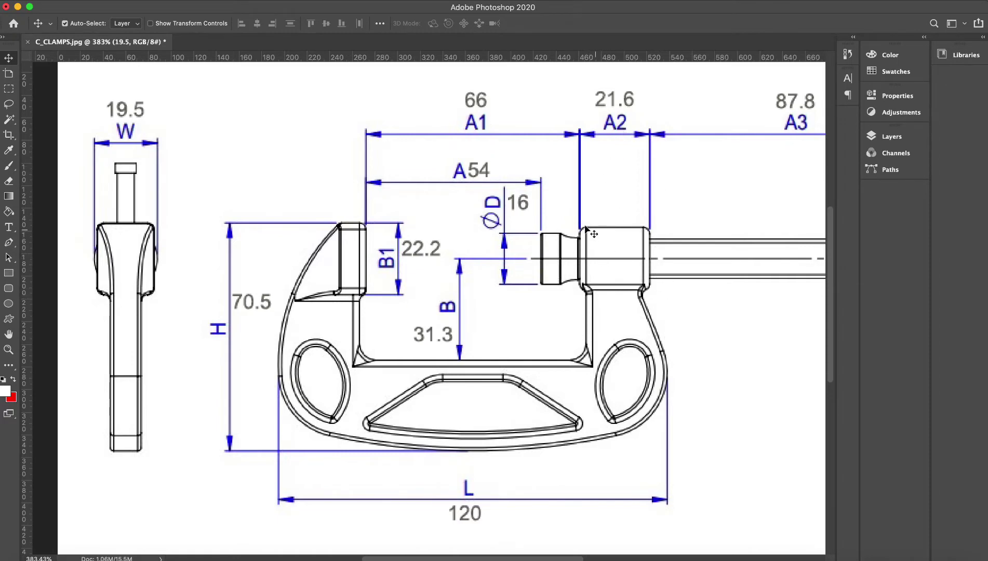
Step: Measure the vertical body edge at 15 mm
{"action": "left_click", "coordinate": [568, 554]}
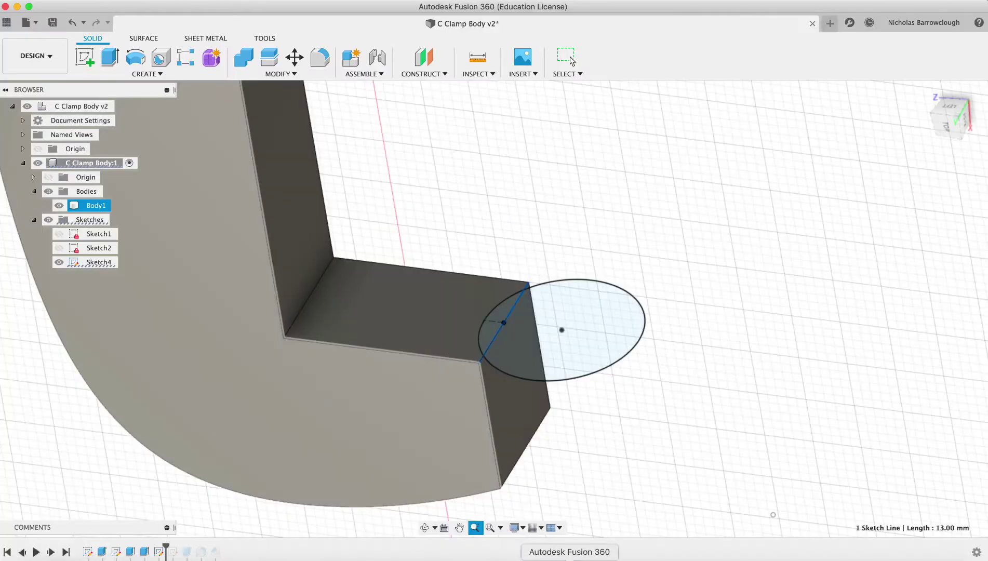
{"action": "left_click", "coordinate": [476, 58]}
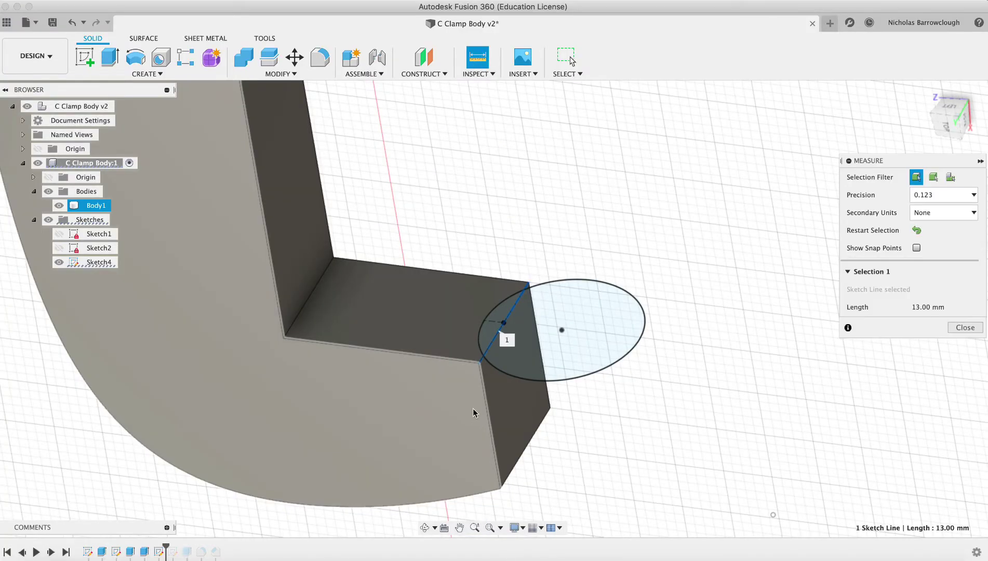
{"action": "left_click", "coordinate": [489, 407]}
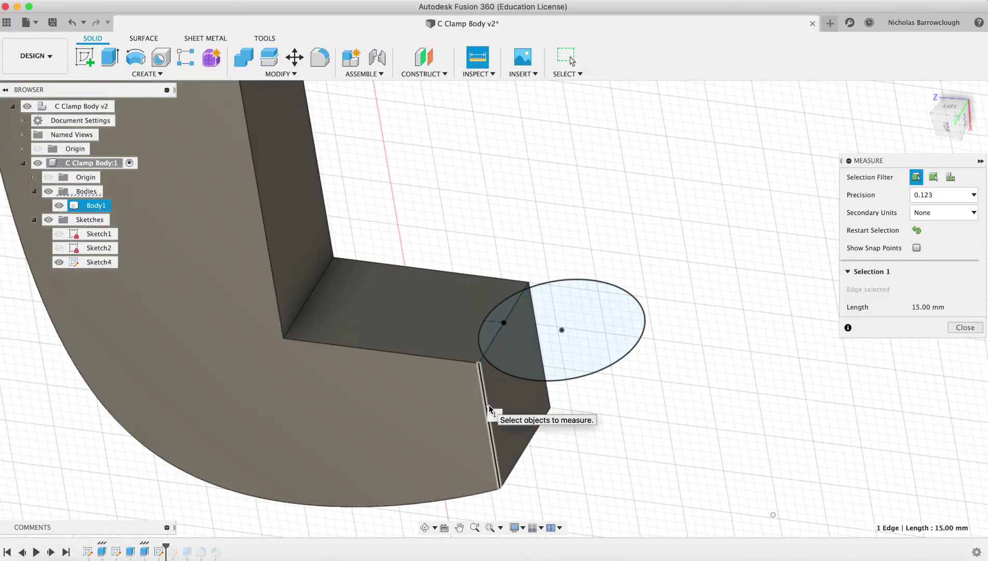
{"action": "key", "text": "Escape"}
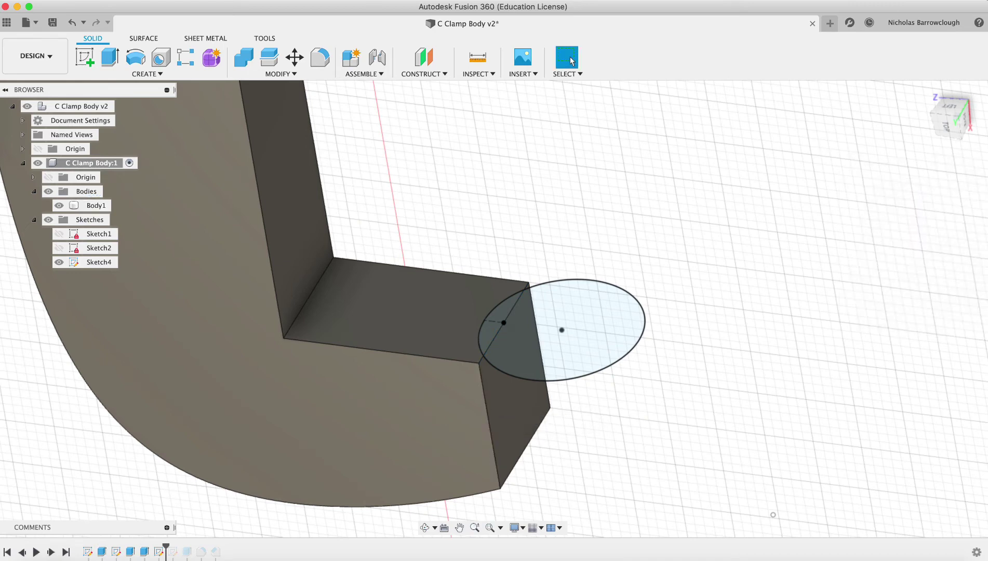
Step: Start a Two Sides extrusion of the circle profile with Side 1 at 2 mm
{"action": "left_click", "coordinate": [109, 57]}
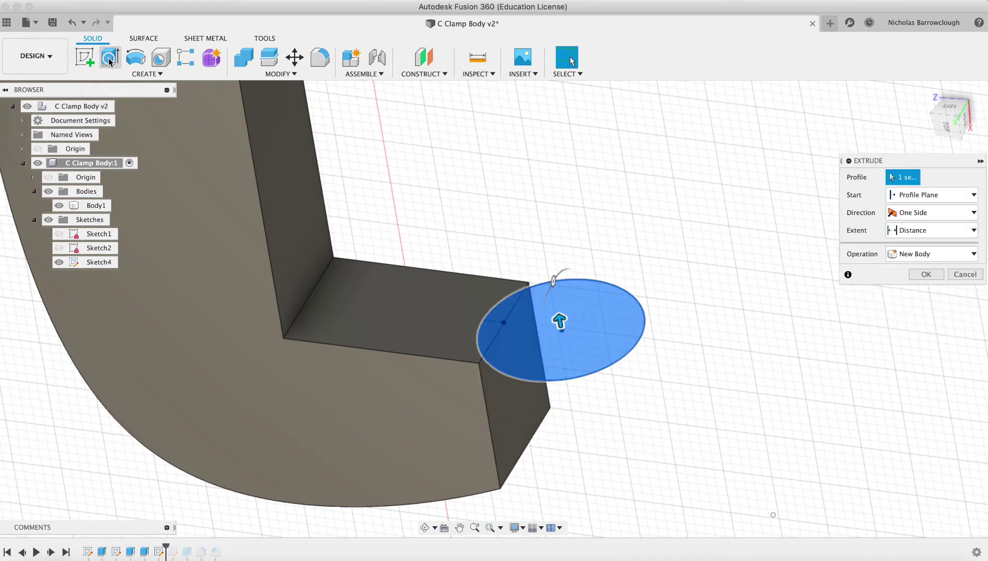
{"action": "left_click", "coordinate": [922, 213]}
{"action": "left_click", "coordinate": [923, 240]}
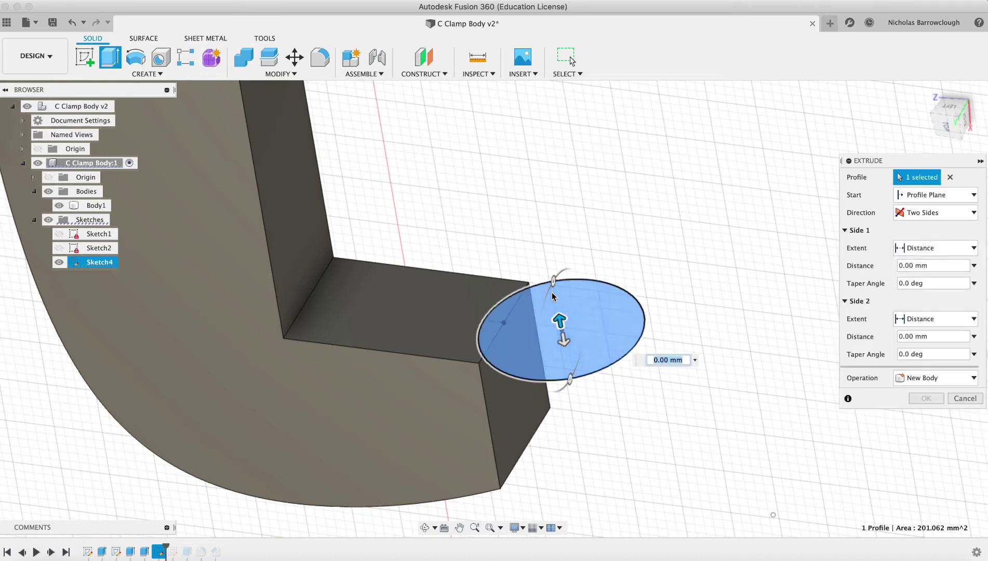
{"action": "left_click_drag", "start_coordinate": [561, 326], "coordinate": [559, 314]}
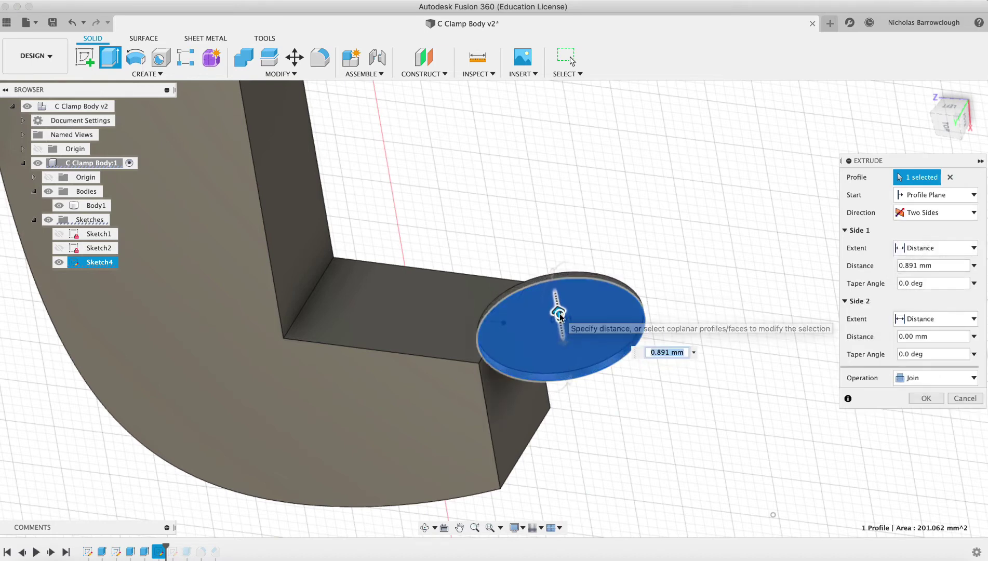
{"action": "type", "text": "2"}
{"action": "key", "text": "Return"}
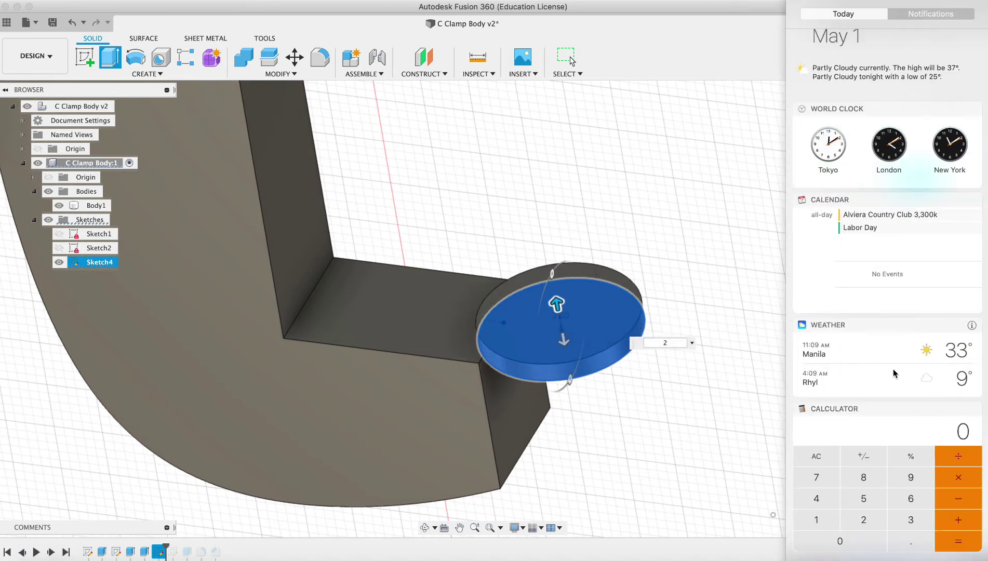
Step: Work out the remaining boss length, 21.6 − 15 − 2 = 4.6 mm, on the calculator
{"action": "type", "text": "6"}
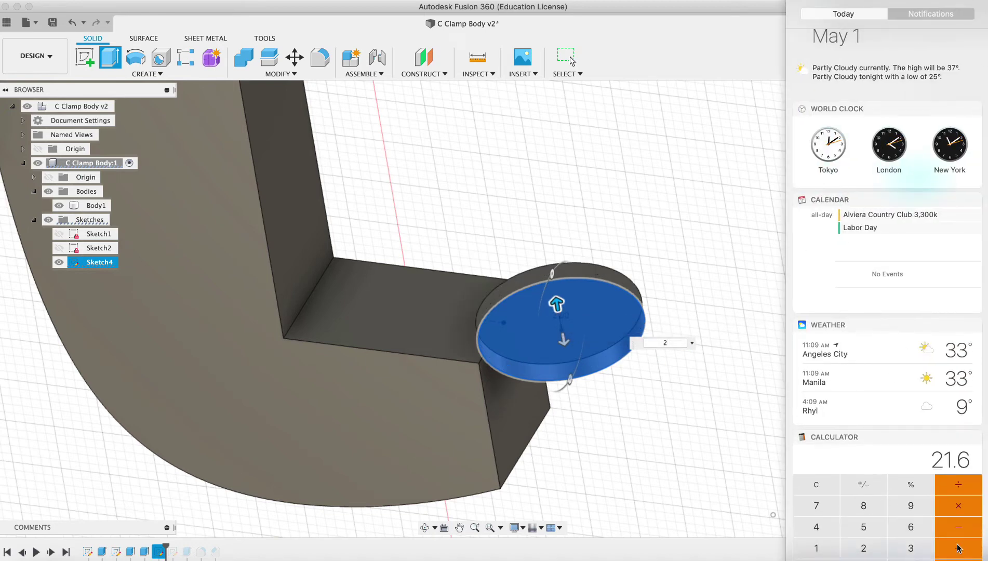
{"action": "type", "text": "15"}
{"action": "key", "text": "Return"}
{"action": "type", "text": "2"}
{"action": "key", "text": "Return"}
{"action": "left_click", "coordinate": [671, 394]}
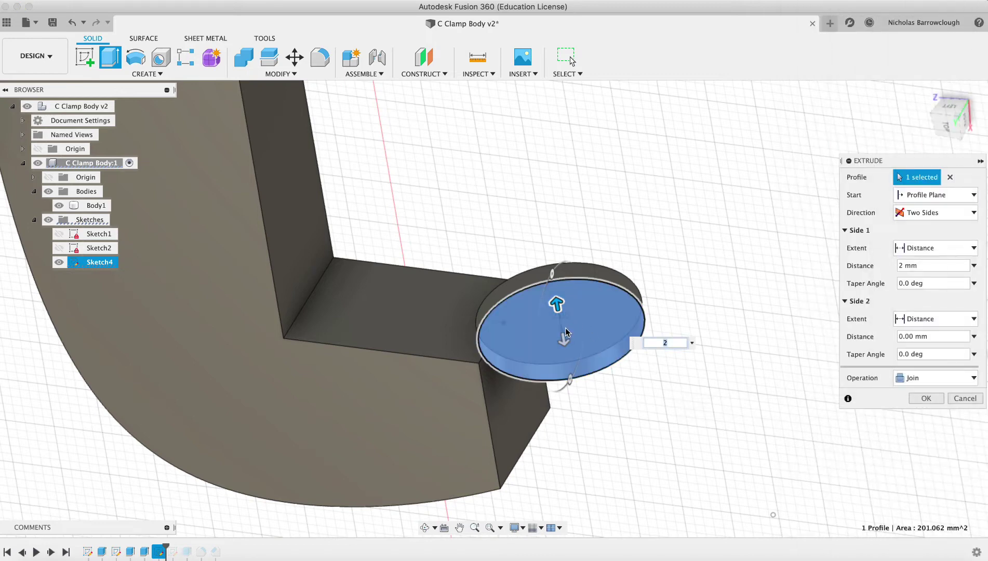
Step: Set Side 2 to 15+4.6 mm, choose Join, and confirm the boss extrusion
{"action": "left_click_drag", "start_coordinate": [564, 339], "coordinate": [568, 377]}
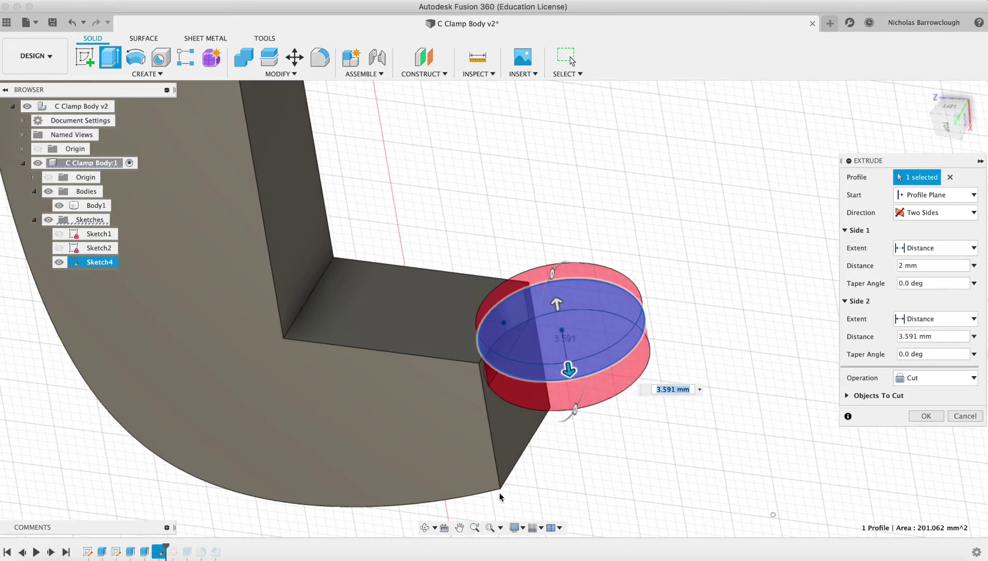
{"action": "type", "text": "15"}
{"action": "key", "text": "Return"}
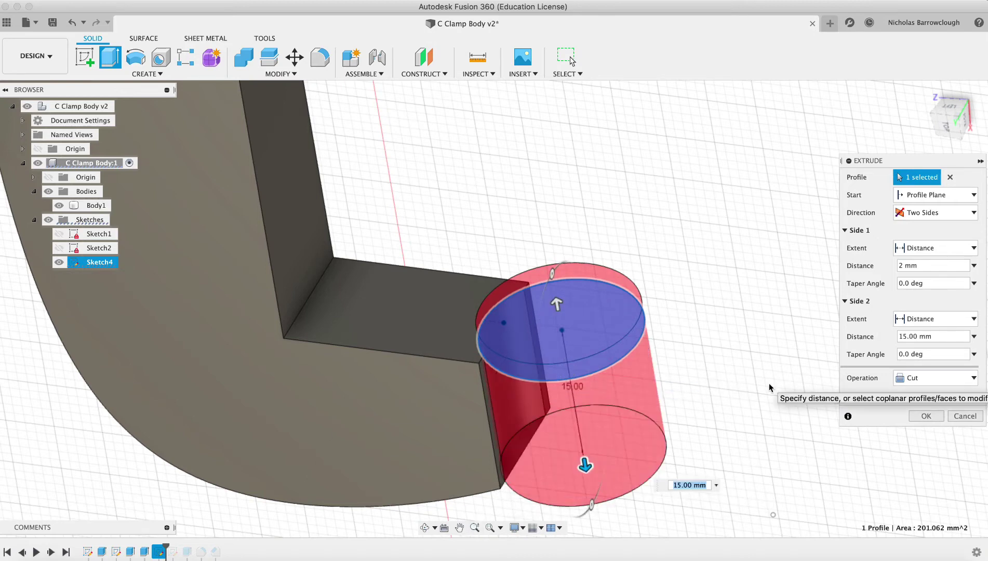
{"action": "type", "text": "15+4.6"}
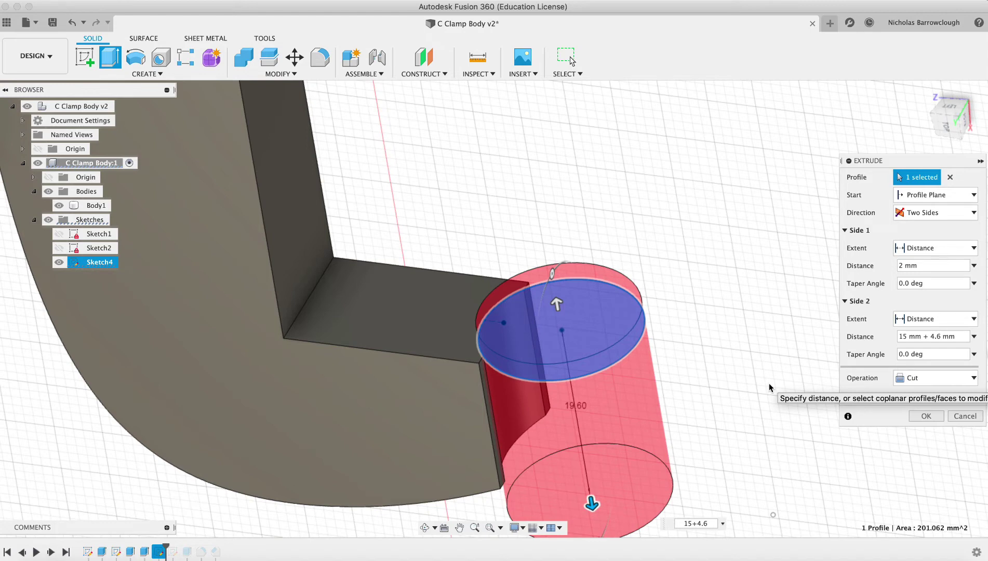
{"action": "left_click", "coordinate": [921, 378]}
{"action": "left_click", "coordinate": [911, 394]}
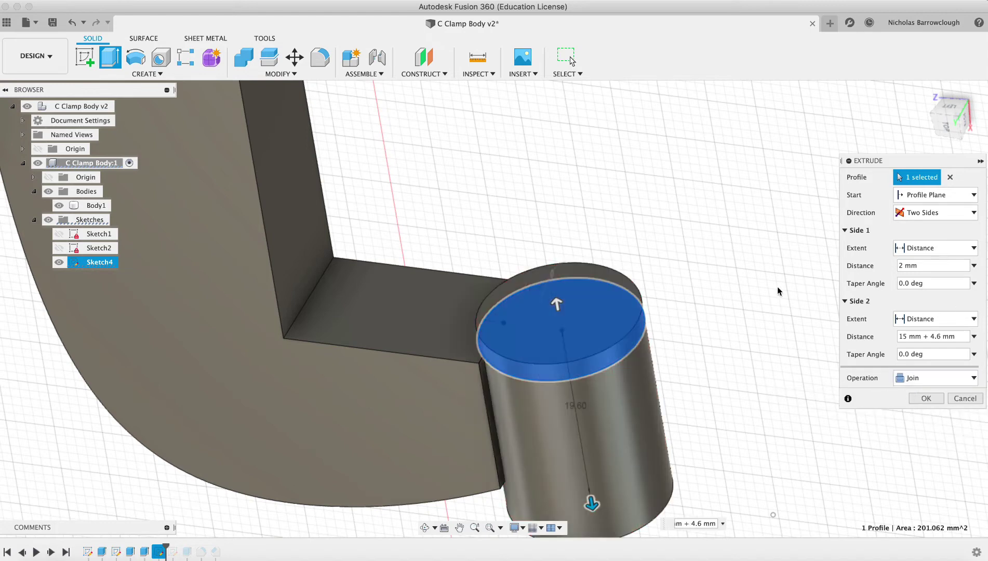
{"action": "key", "text": "Return"}
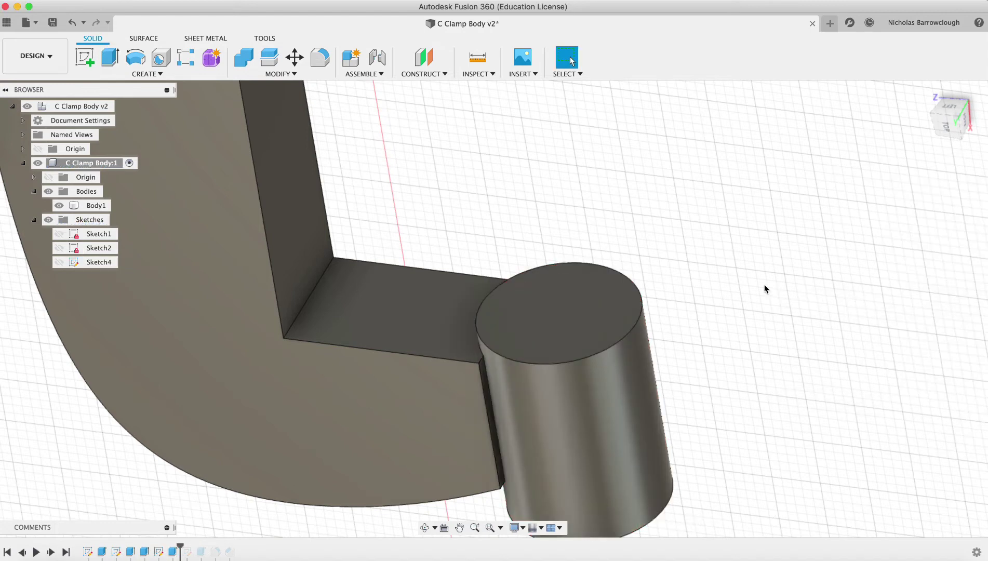
Step: Fillet both circular end edges of the boss at 1.5 mm radius
{"action": "left_click", "coordinate": [474, 528]}
{"action": "left_click_drag", "start_coordinate": [489, 486], "coordinate": [511, 359]}
{"action": "left_click", "coordinate": [424, 527]}
{"action": "mouse_move", "coordinate": [478, 330]}
{"action": "left_mouse_down"}
{"action": "mouse_move", "coordinate": [505, 296]}
{"action": "mouse_move", "coordinate": [470, 318]}
{"action": "left_mouse_up"}
{"action": "left_click", "coordinate": [321, 61]}
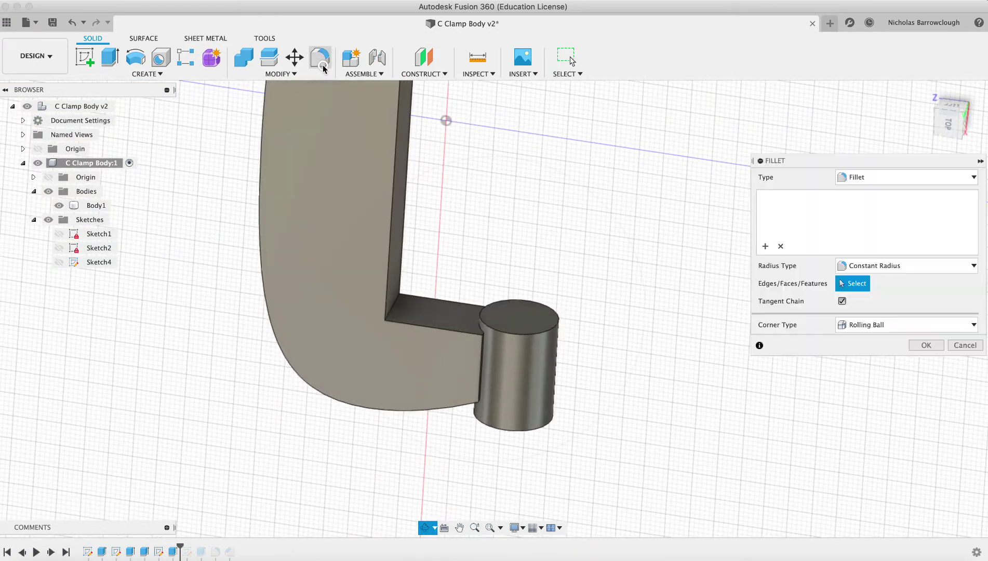
{"action": "left_click", "coordinate": [505, 333]}
{"action": "left_click", "coordinate": [502, 430]}
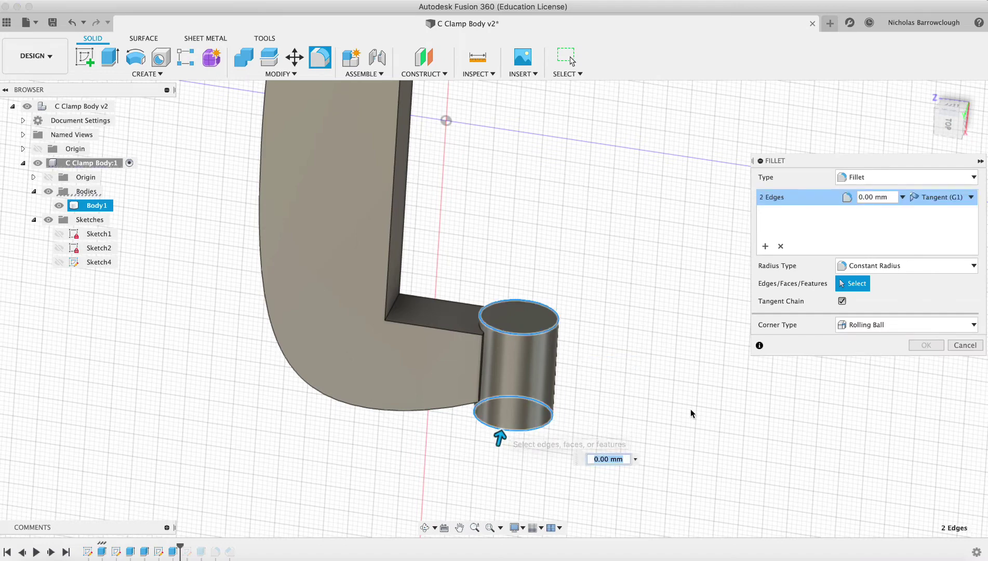
{"action": "type", "text": "2"}
{"action": "key", "text": "BackSpace"}
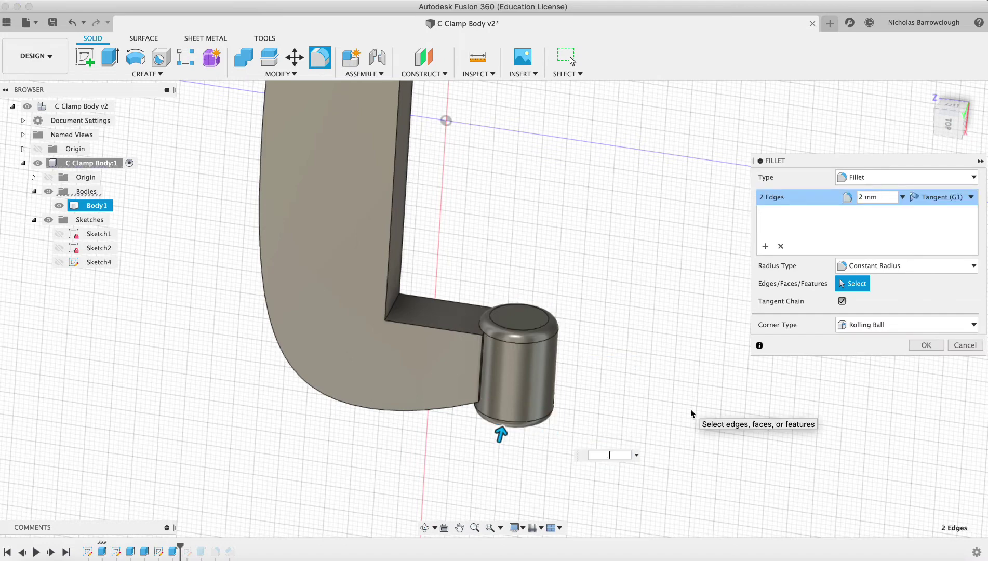
{"action": "type", "text": "1.5"}
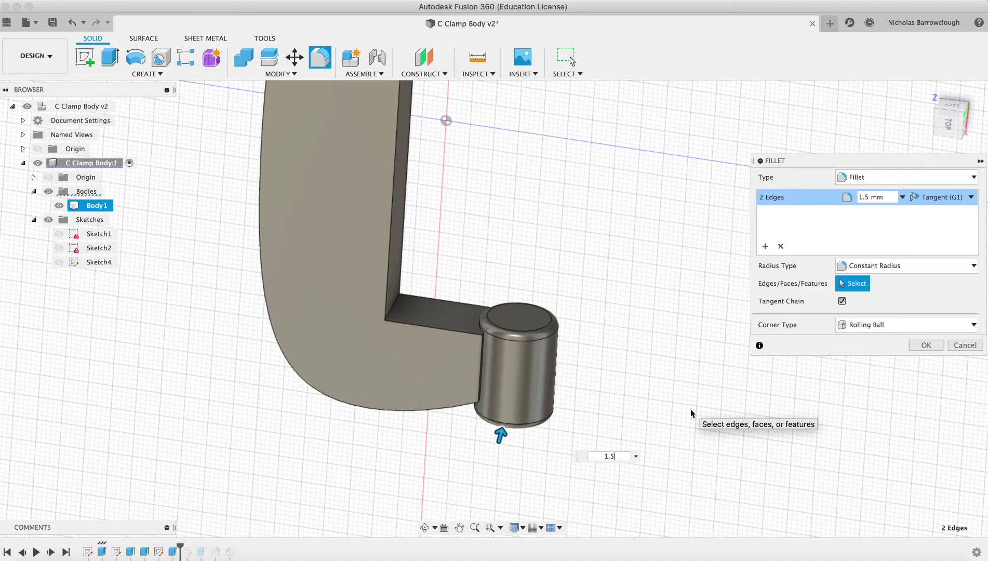
{"action": "key", "text": "Return"}
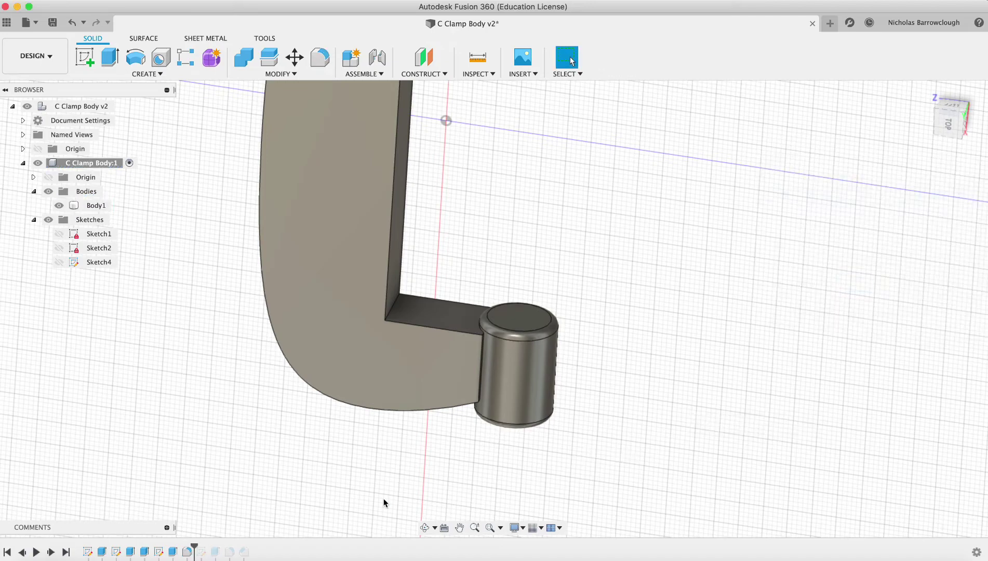
{"action": "left_click", "coordinate": [425, 528]}
{"action": "left_click_drag", "start_coordinate": [490, 346], "coordinate": [459, 432]}
Step: Place a flat-bottomed hole centred on the top face of the cylindrical boss
{"action": "left_click", "coordinate": [475, 527]}
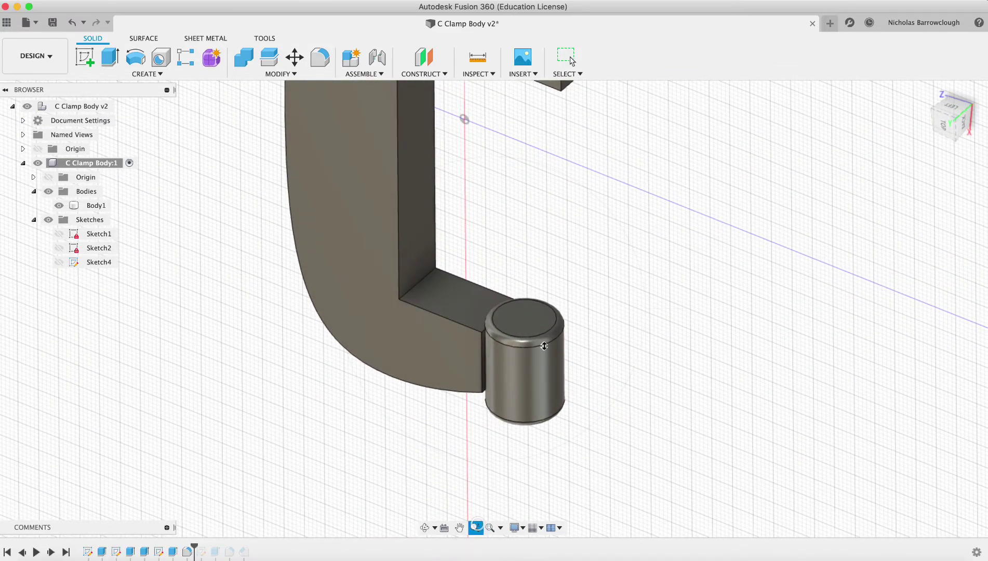
{"action": "left_click_drag", "start_coordinate": [540, 456], "coordinate": [544, 388]}
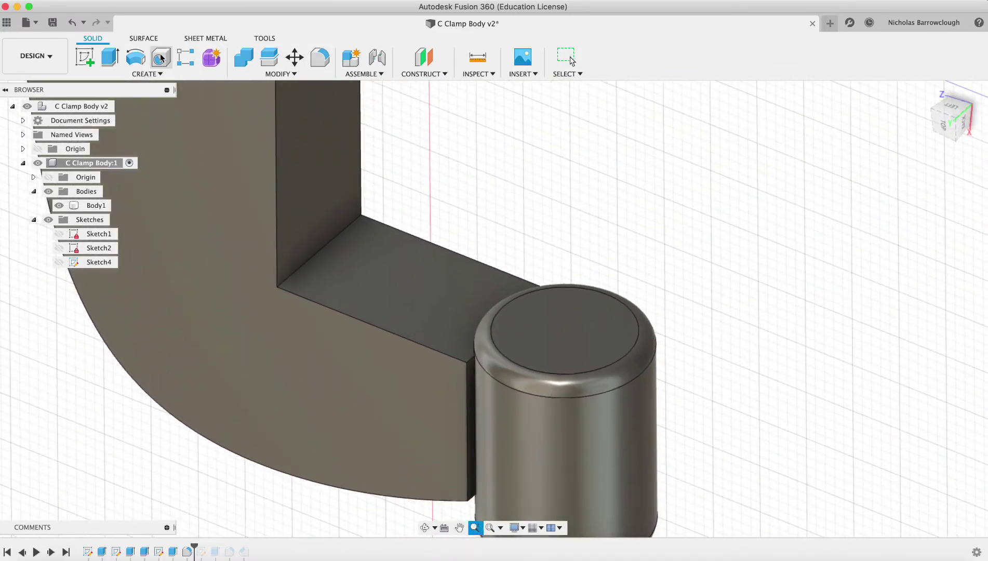
{"action": "key", "text": "h"}
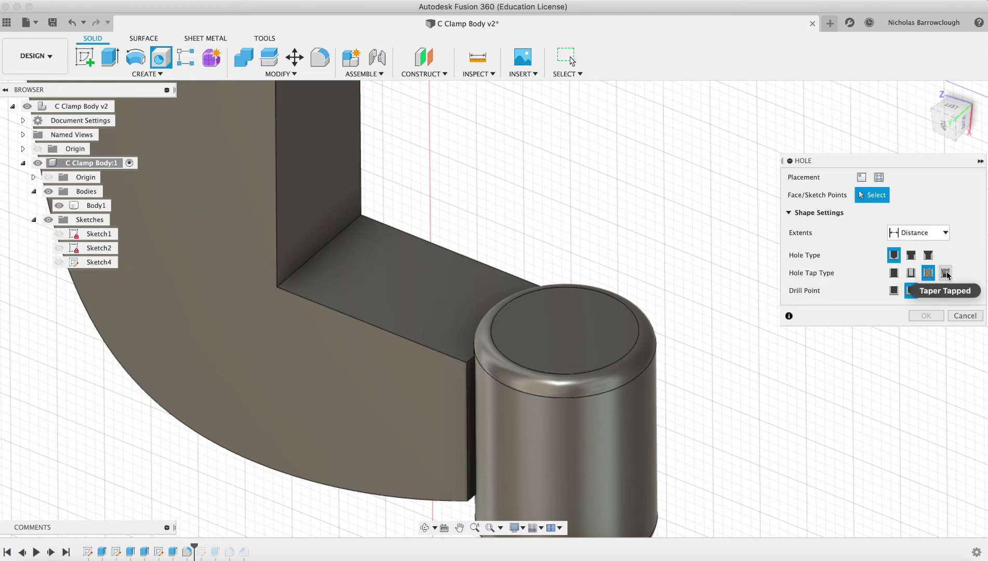
{"action": "left_click", "coordinate": [893, 291]}
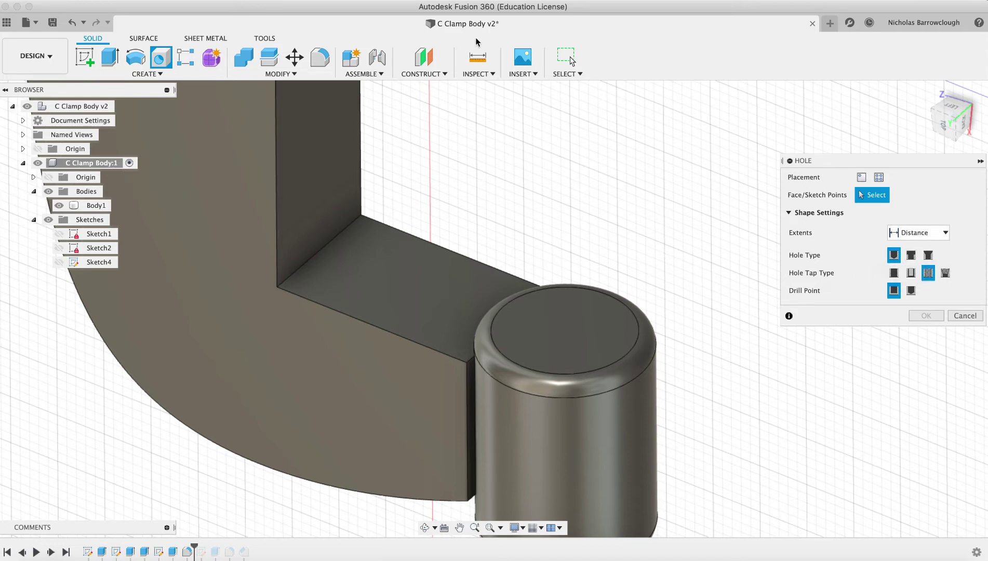
{"action": "left_click", "coordinate": [566, 320]}
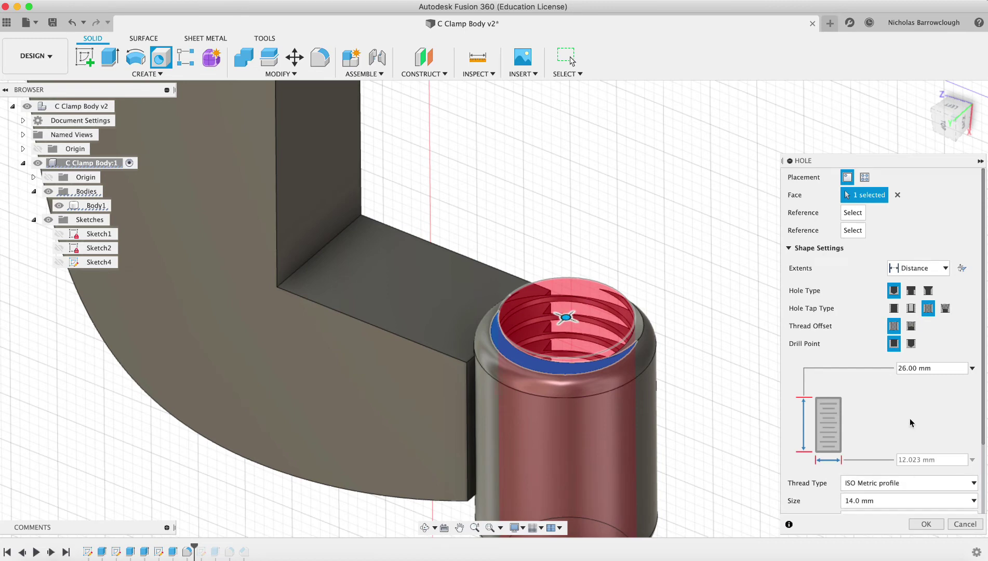
{"action": "scroll", "coordinate": [848, 420], "scroll_direction": "down", "scroll_amount": 3}
{"action": "scroll", "coordinate": [917, 417], "scroll_direction": "down", "scroll_amount": 2}
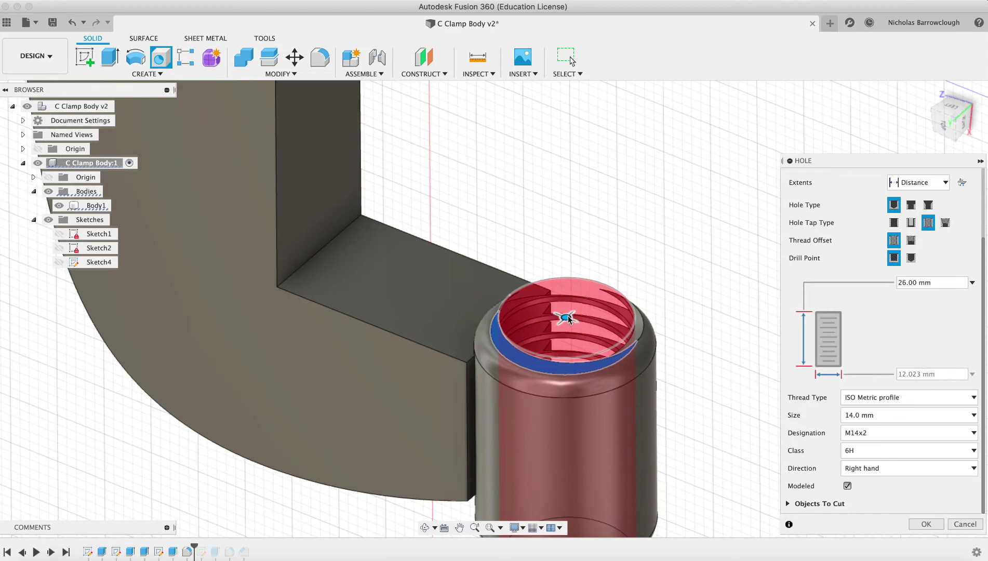
{"action": "mouse_move", "coordinate": [566, 316]}
{"action": "left_mouse_down"}
{"action": "mouse_move", "coordinate": [622, 324]}
{"action": "mouse_move", "coordinate": [622, 337]}
{"action": "mouse_move", "coordinate": [574, 341]}
{"action": "mouse_move", "coordinate": [566, 329]}
{"action": "left_mouse_up"}
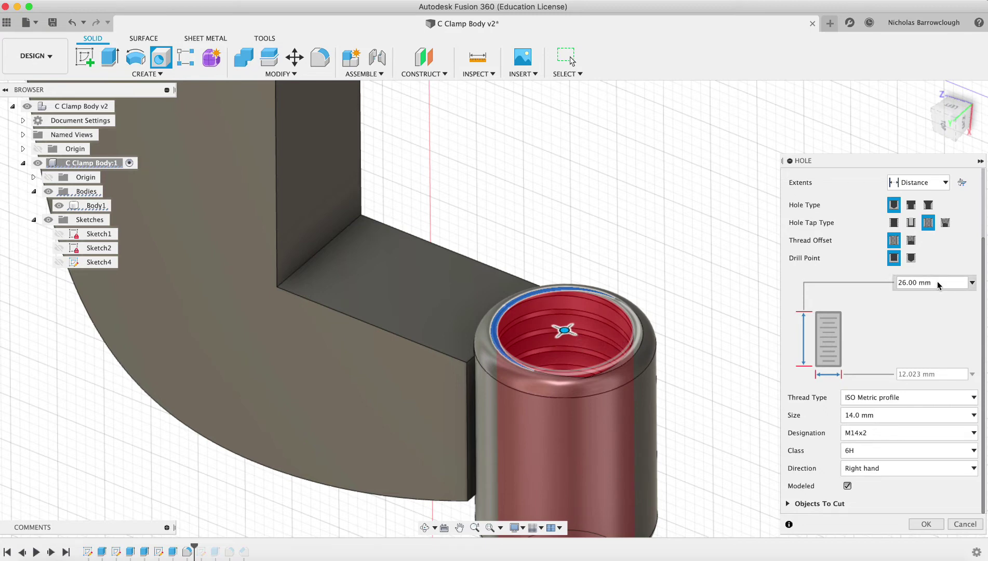
Step: Set the hole depth to All and try 12.0 mm, then 14.0 mm thread sizes after an error
{"action": "left_click", "coordinate": [971, 282]}
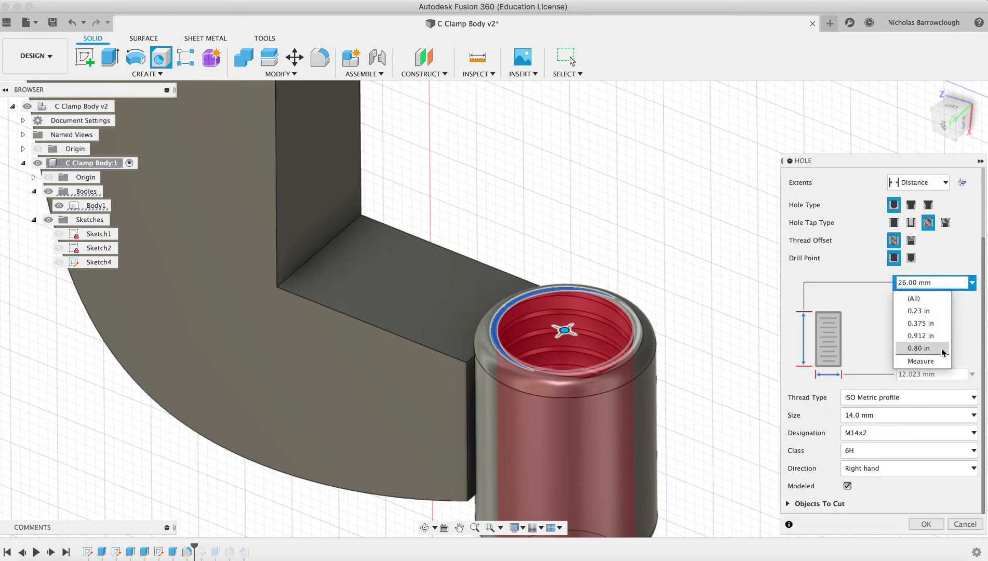
{"action": "left_click", "coordinate": [922, 298]}
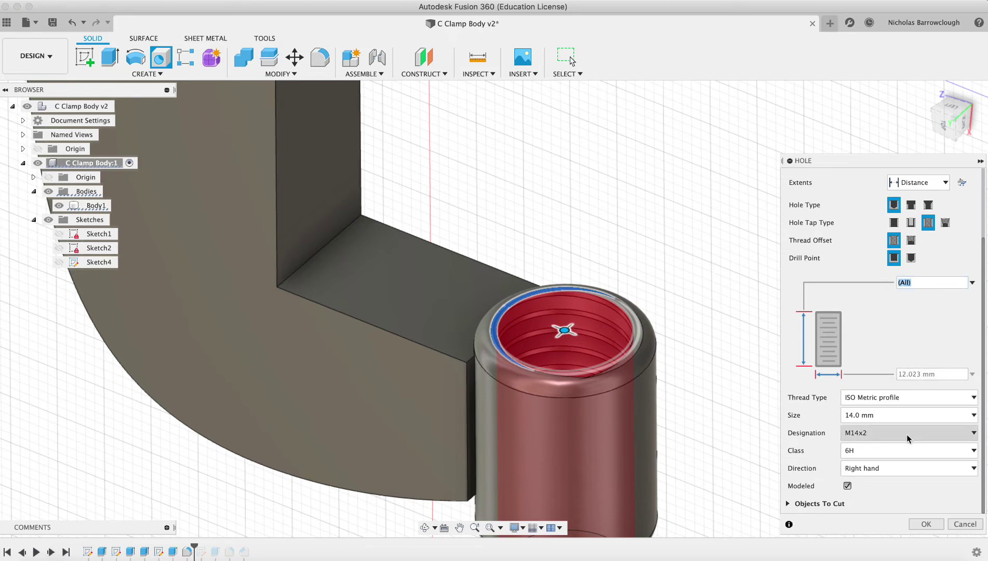
{"action": "left_click", "coordinate": [874, 416]}
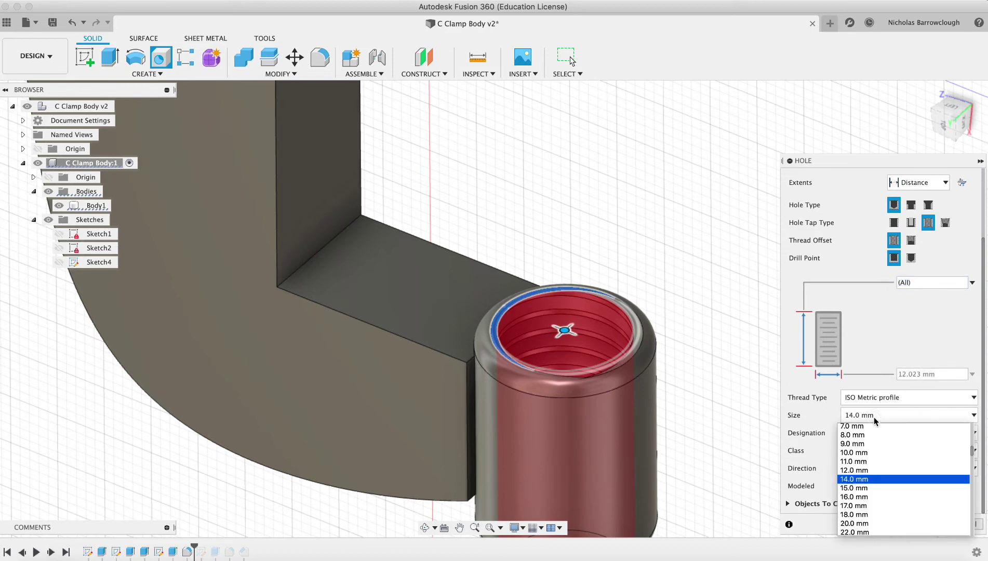
{"action": "left_click", "coordinate": [864, 471]}
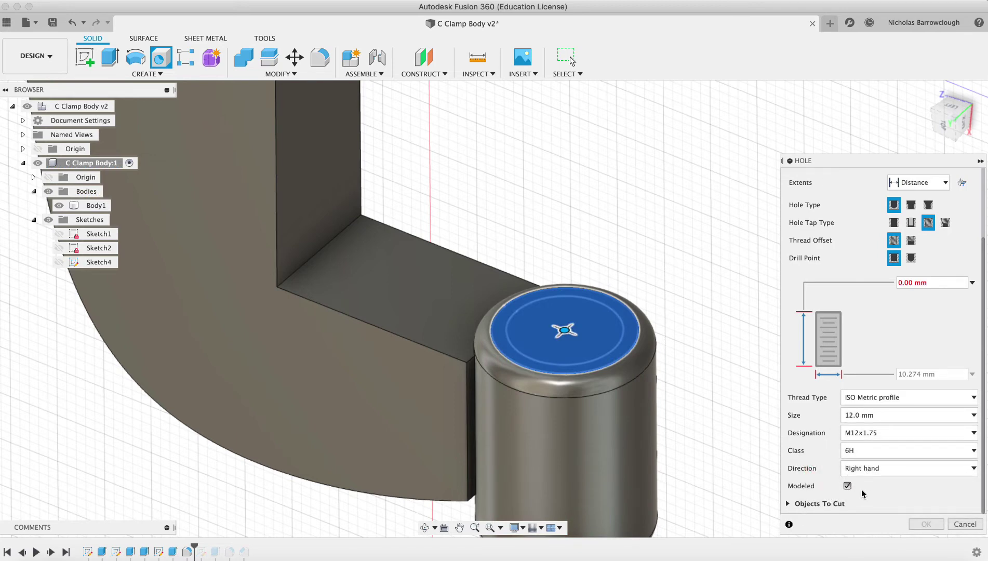
{"action": "scroll", "coordinate": [686, 295], "scroll_direction": "down", "scroll_amount": 5}
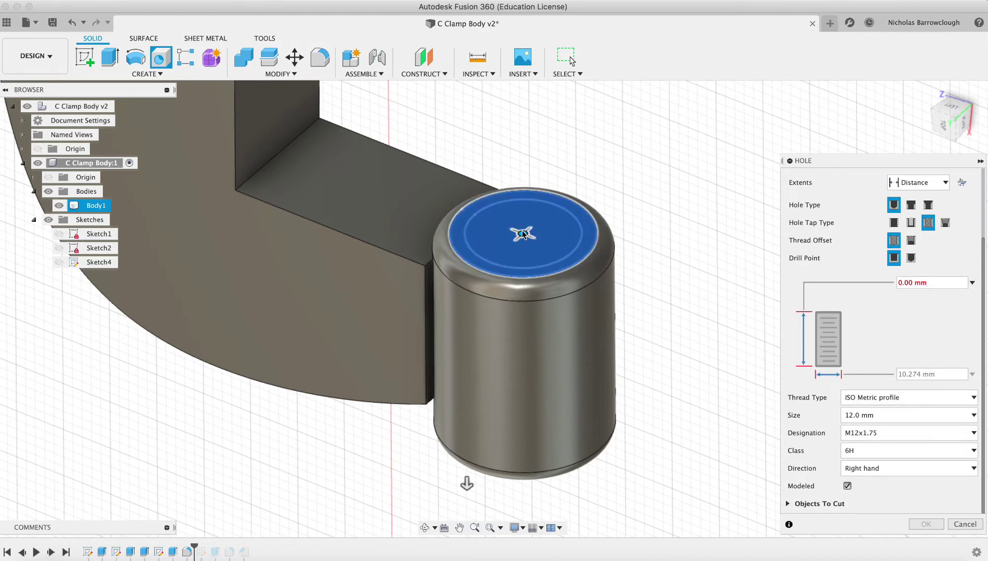
{"action": "left_click", "coordinate": [980, 533]}
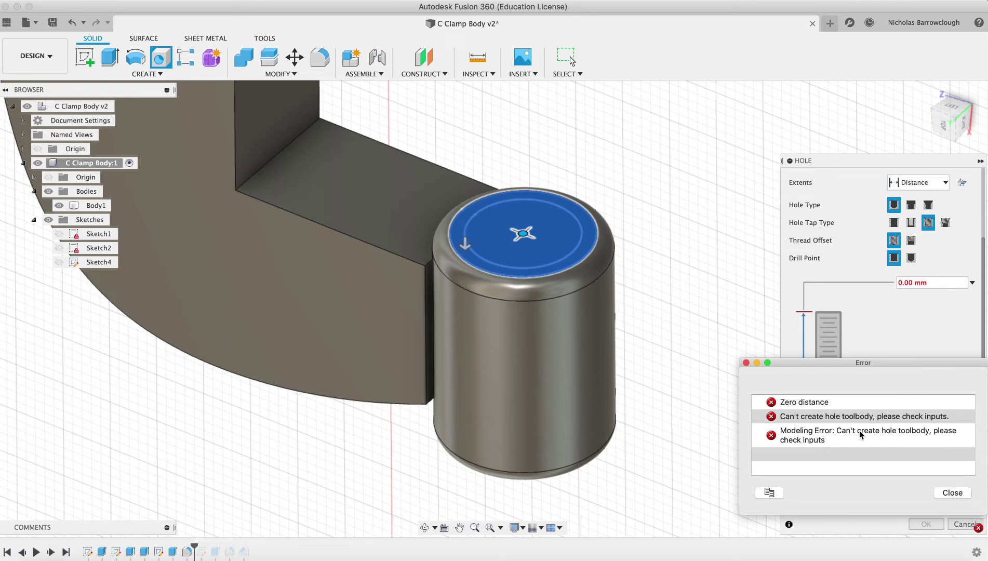
{"action": "left_click", "coordinate": [950, 494]}
{"action": "left_click", "coordinate": [914, 415]}
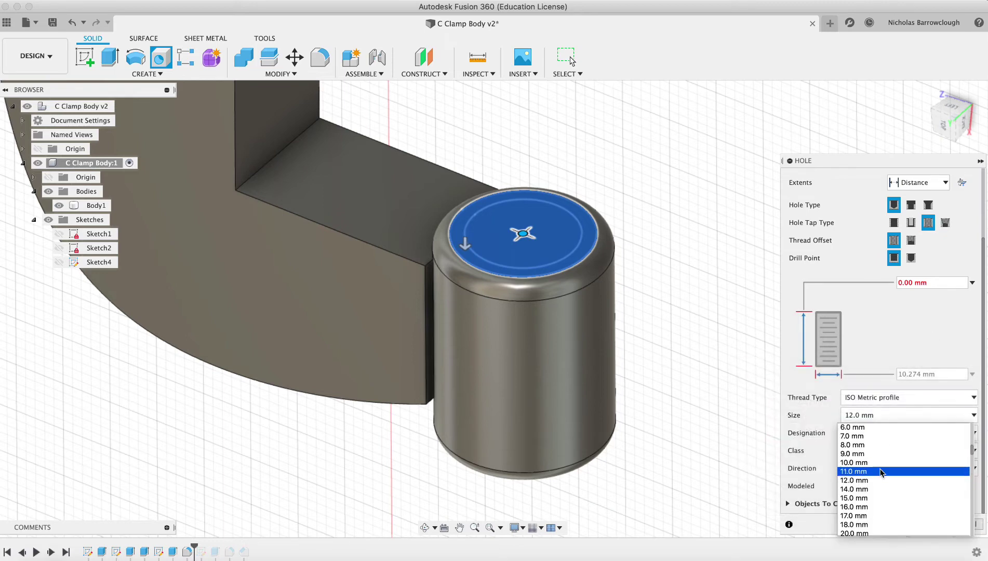
{"action": "left_click", "coordinate": [878, 488]}
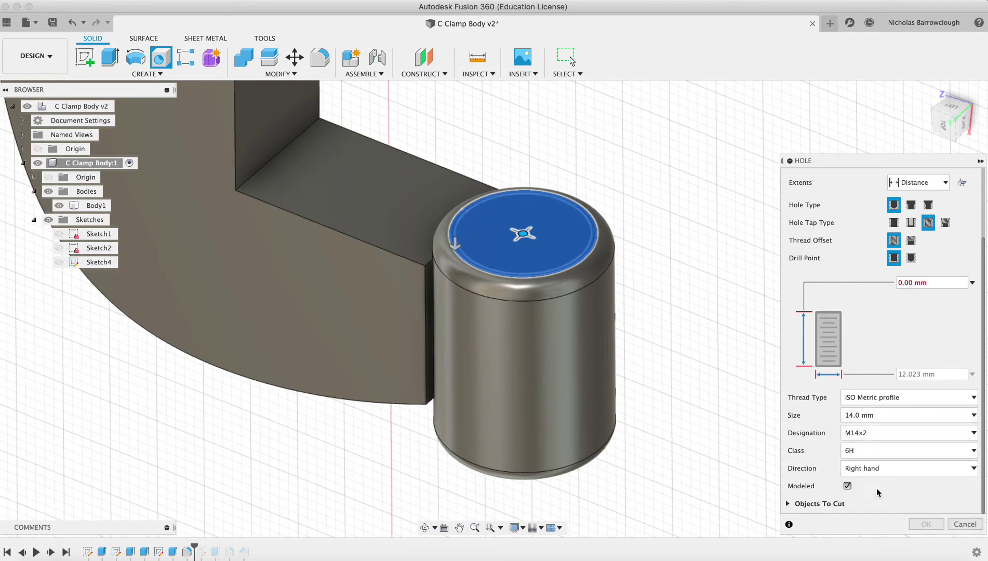
Step: Choose the 12.0 mm M12x1.75 thread with Extents All and confirm the hole
{"action": "left_click", "coordinate": [970, 283]}
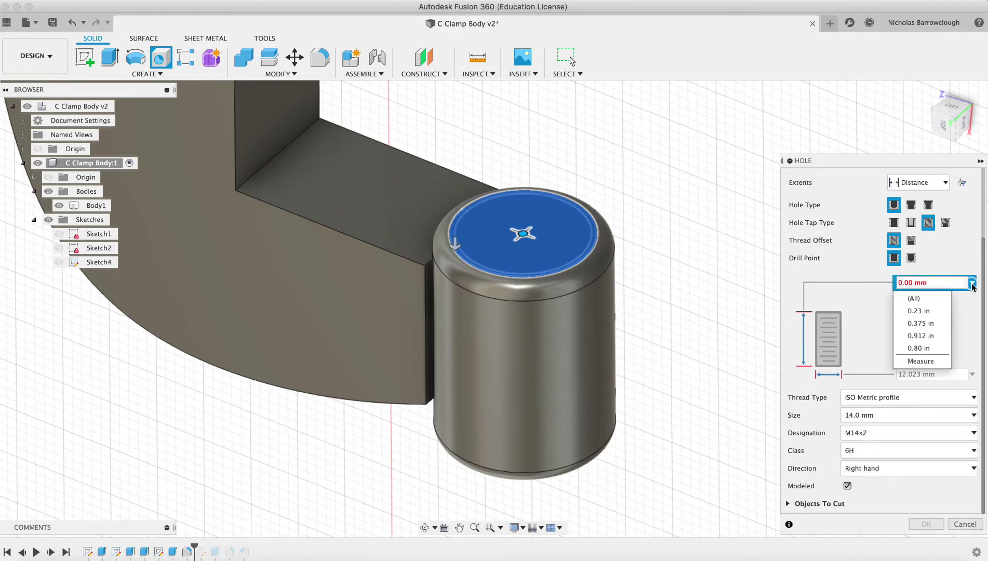
{"action": "left_click", "coordinate": [923, 300]}
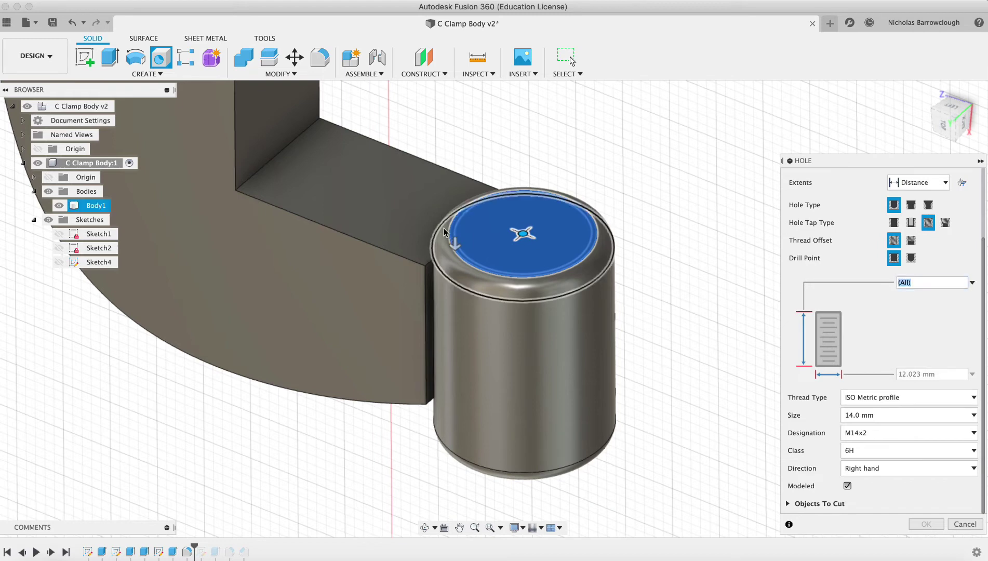
{"action": "left_click_drag", "start_coordinate": [455, 244], "coordinate": [449, 464]}
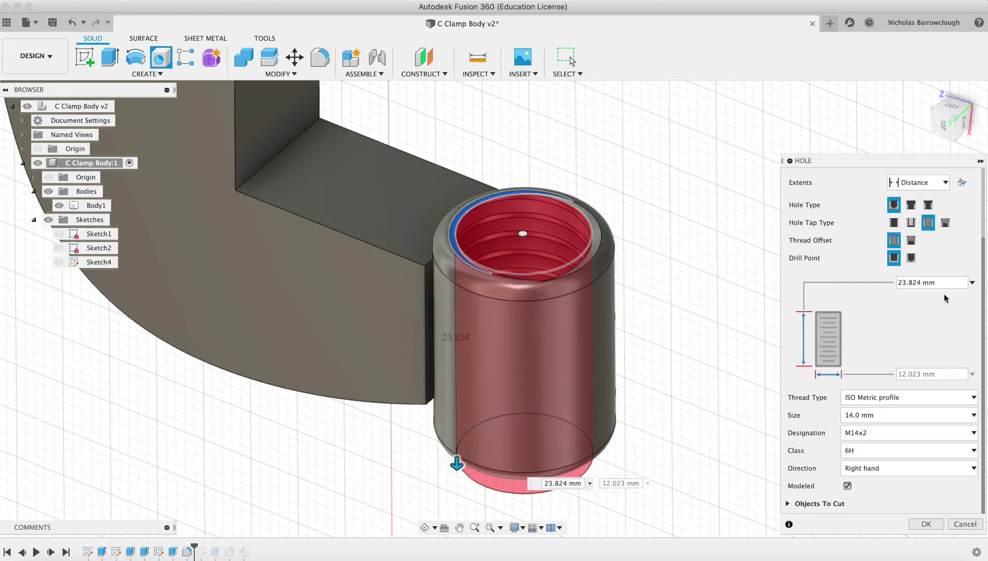
{"action": "left_click", "coordinate": [889, 414]}
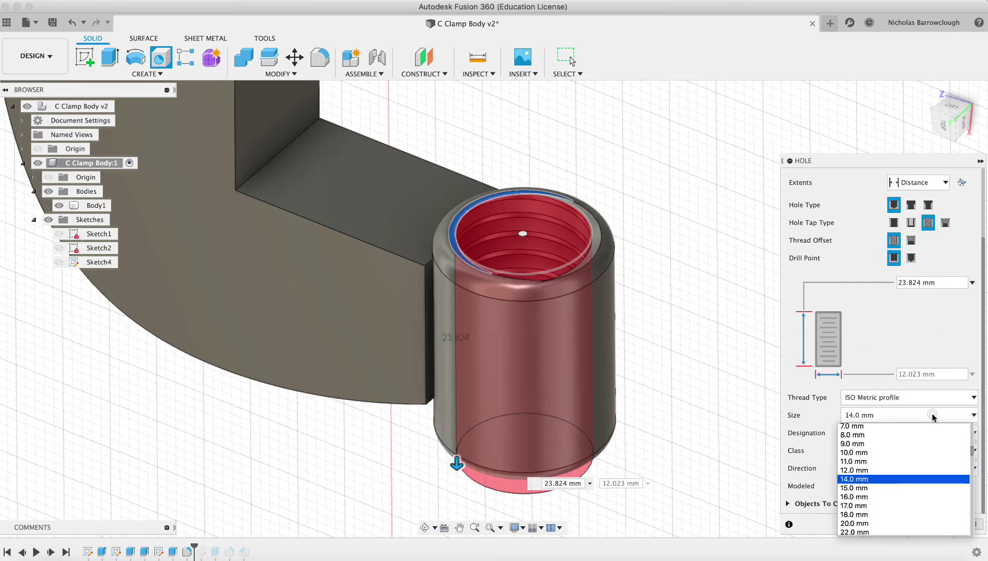
{"action": "left_click", "coordinate": [877, 471]}
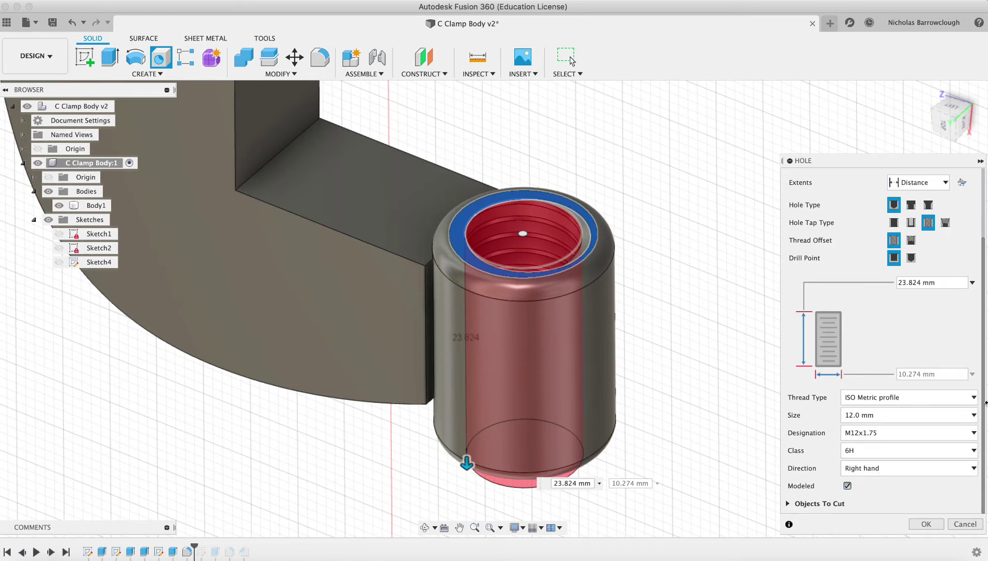
{"action": "left_click", "coordinate": [944, 182]}
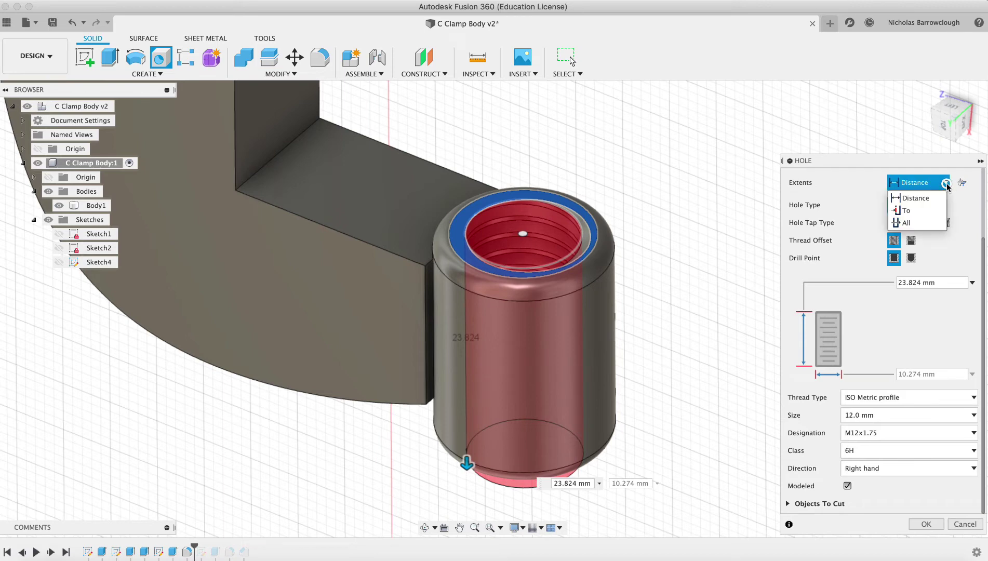
{"action": "left_click", "coordinate": [908, 223]}
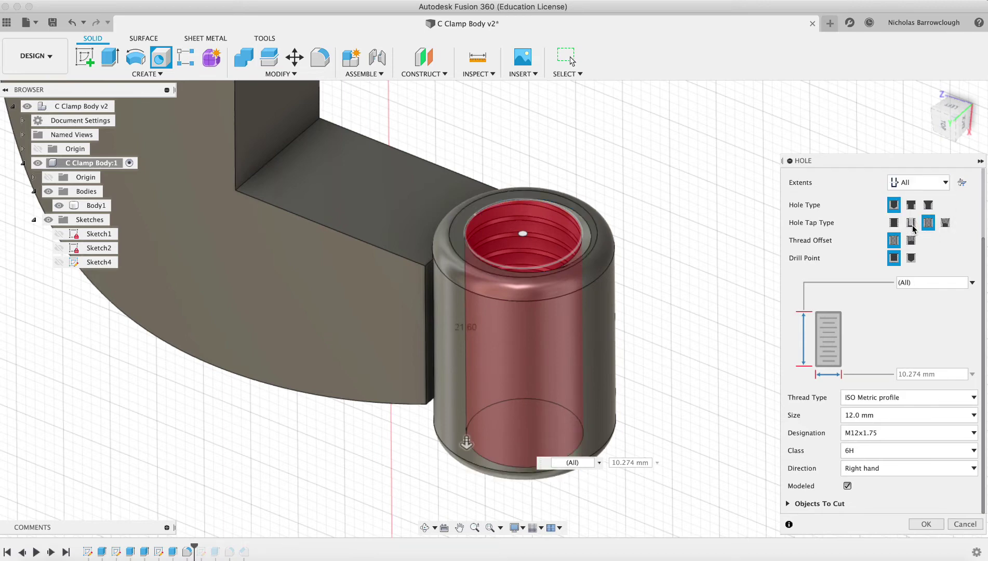
{"action": "left_click", "coordinate": [923, 524]}
Step: Fillet the first two edges where the boss meets the arm with a 2 mm radius
{"action": "left_click", "coordinate": [424, 528]}
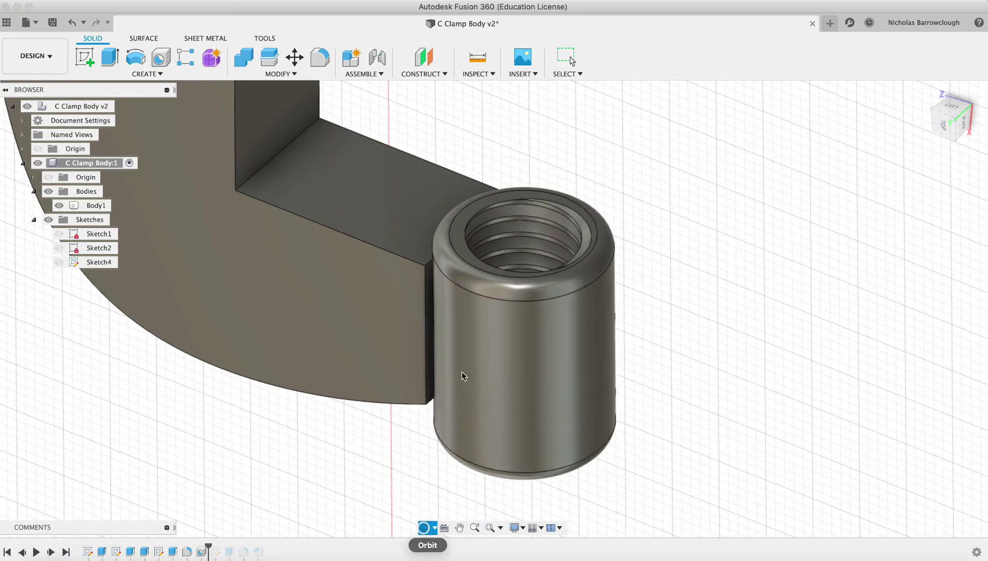
{"action": "left_click_drag", "start_coordinate": [577, 193], "coordinate": [521, 201]}
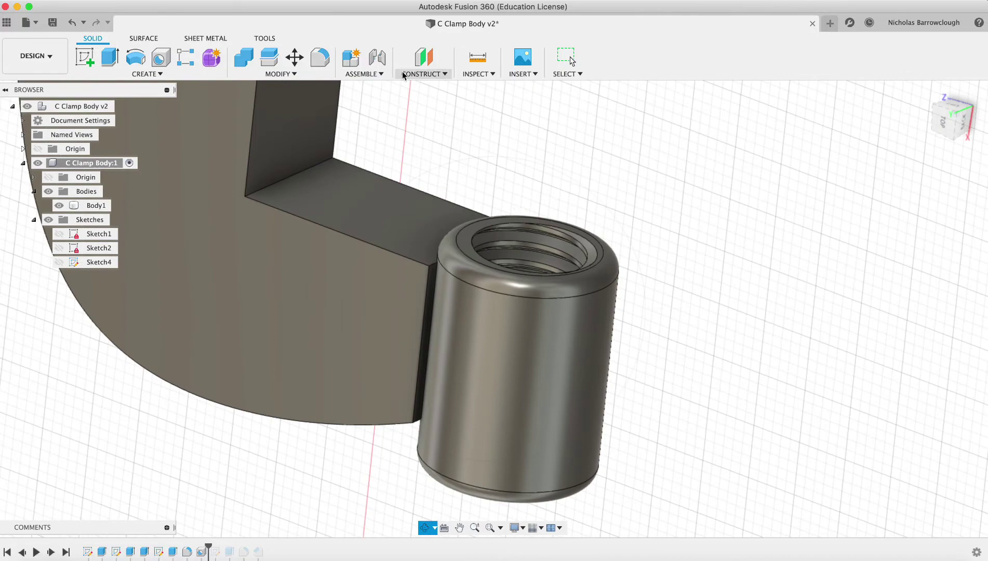
{"action": "left_click", "coordinate": [320, 58]}
{"action": "left_click", "coordinate": [434, 286]}
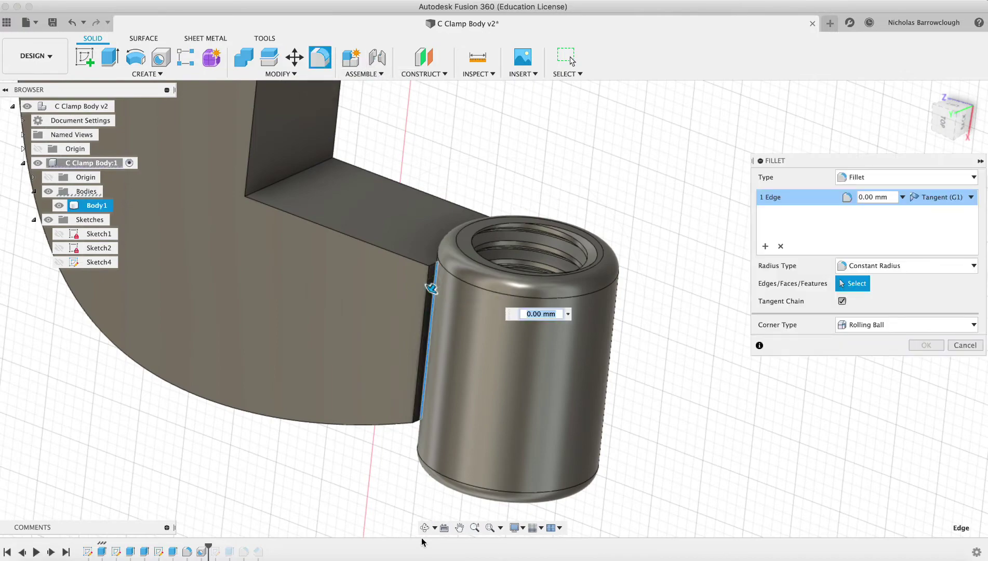
{"action": "left_click", "coordinate": [424, 528]}
{"action": "left_click_drag", "start_coordinate": [514, 364], "coordinate": [447, 359]}
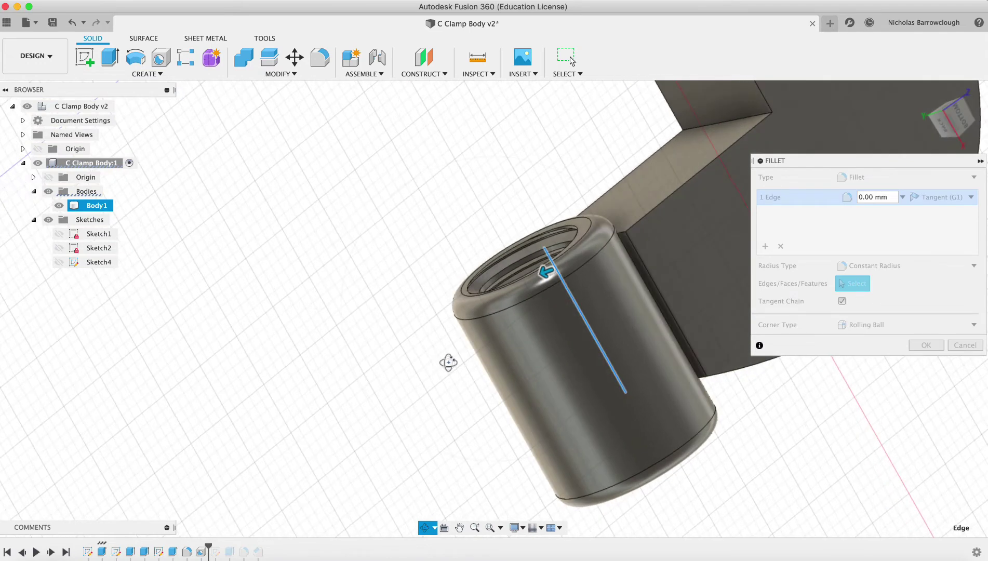
{"action": "key", "text": "Escape"}
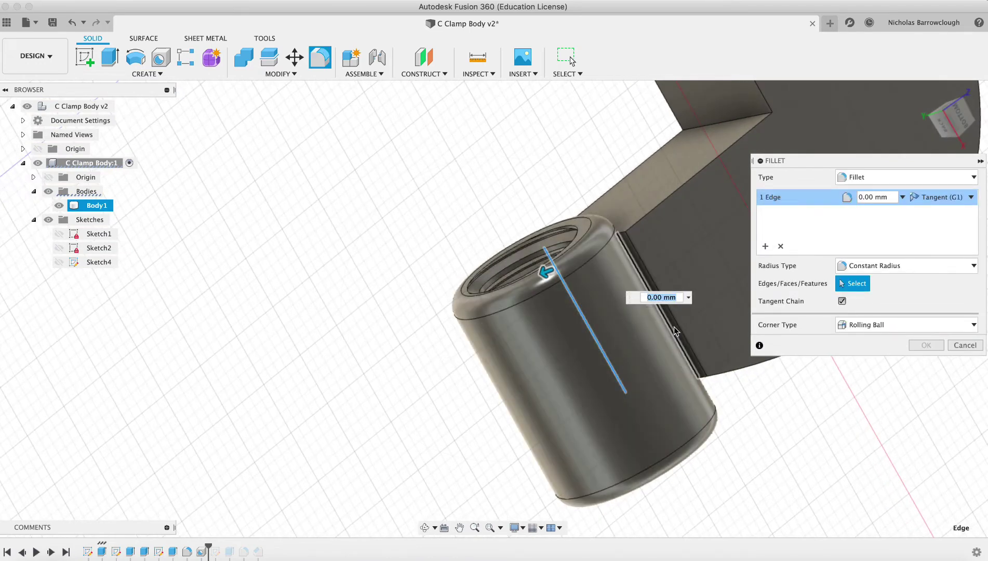
{"action": "left_click", "coordinate": [674, 330]}
{"action": "type", "text": "2"}
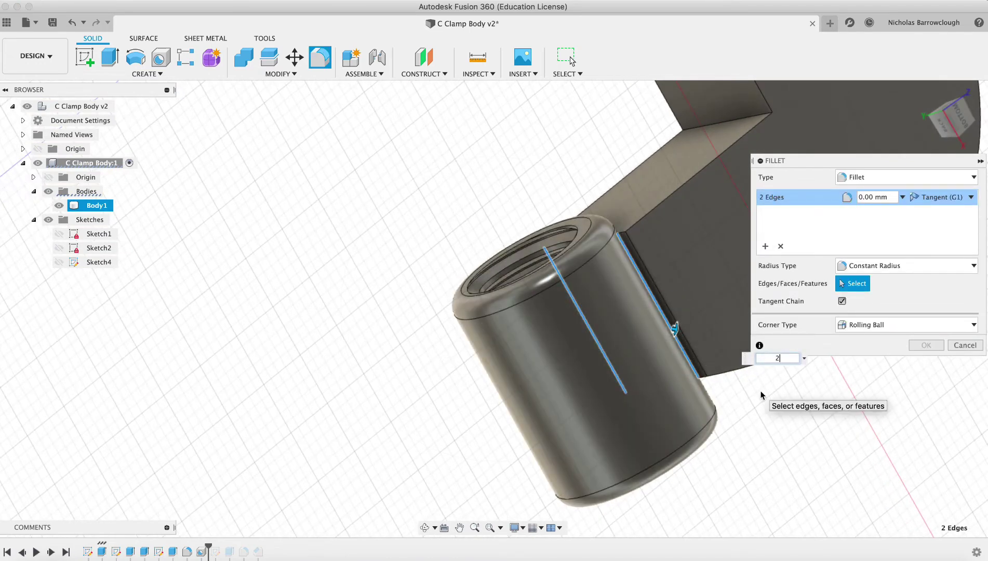
{"action": "key", "text": "Return"}
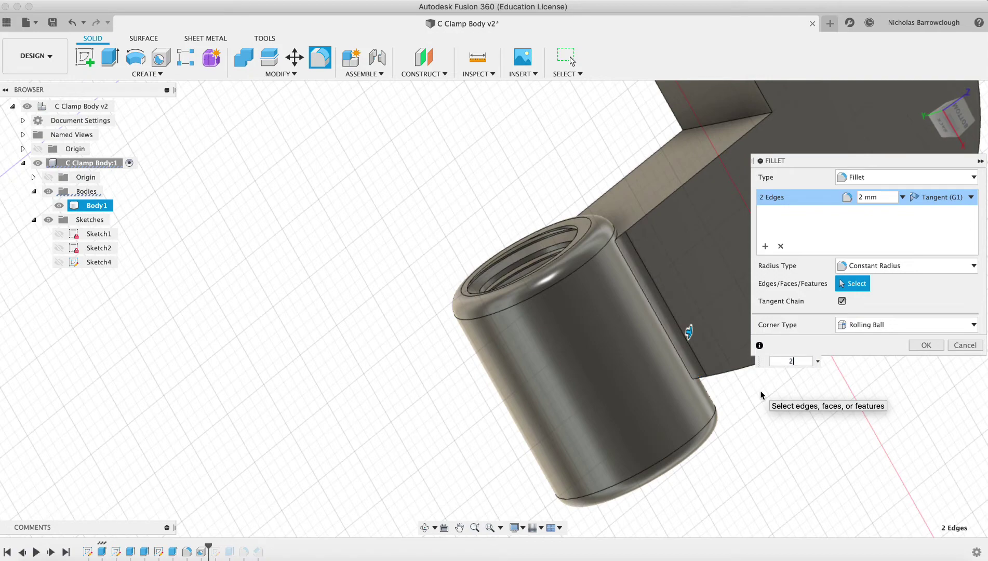
Step: Add the edge at the base of the boss and confirm the 2 mm fillet
{"action": "left_click", "coordinate": [425, 527]}
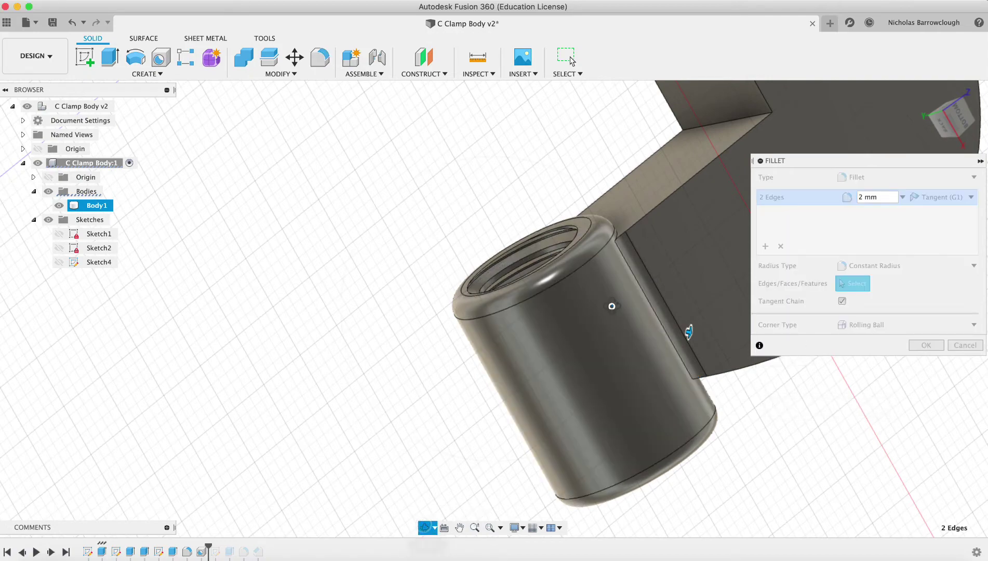
{"action": "left_click_drag", "start_coordinate": [688, 331], "coordinate": [485, 285]}
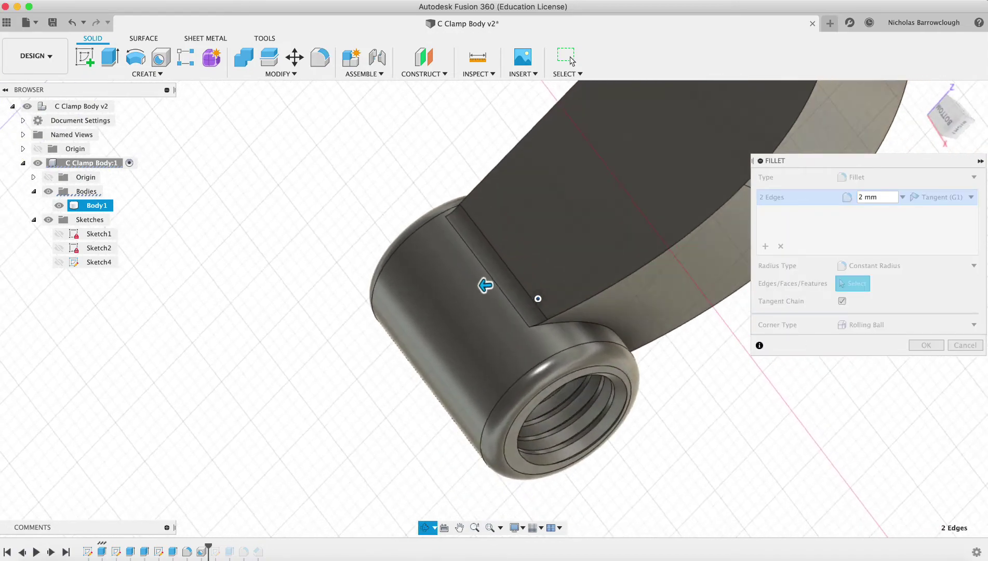
{"action": "key", "text": "Escape"}
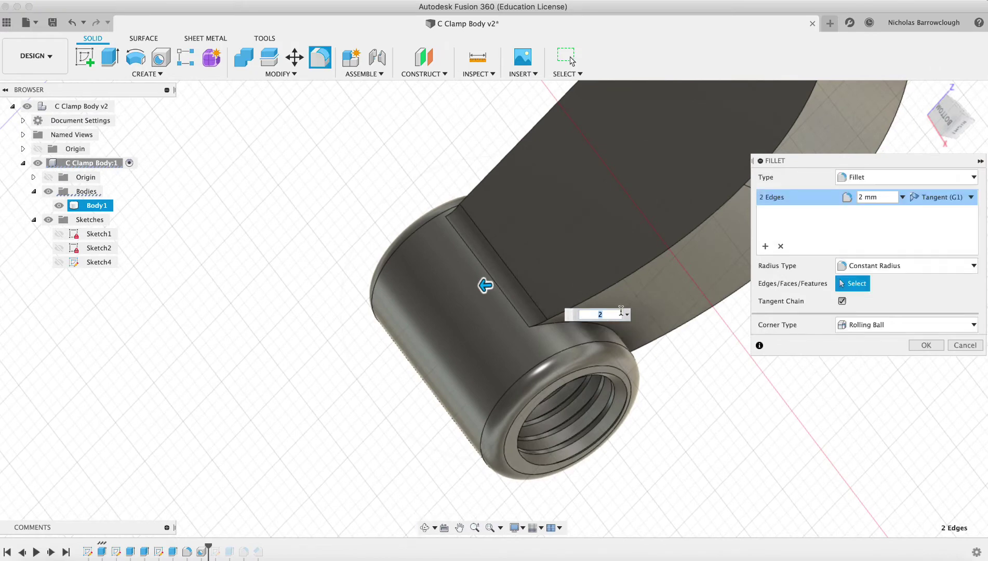
{"action": "left_click", "coordinate": [573, 324]}
{"action": "type", "text": "2"}
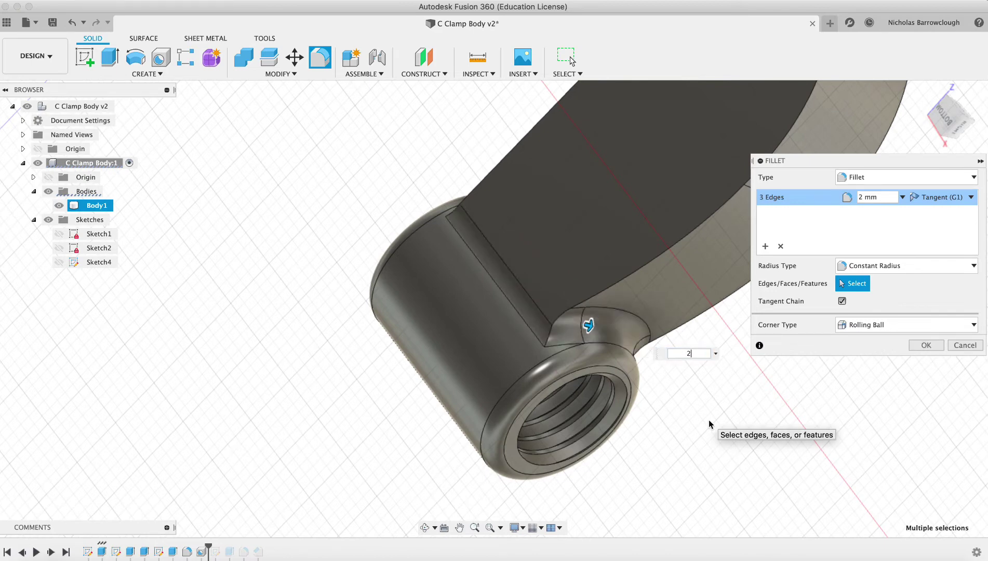
{"action": "left_click", "coordinate": [920, 346]}
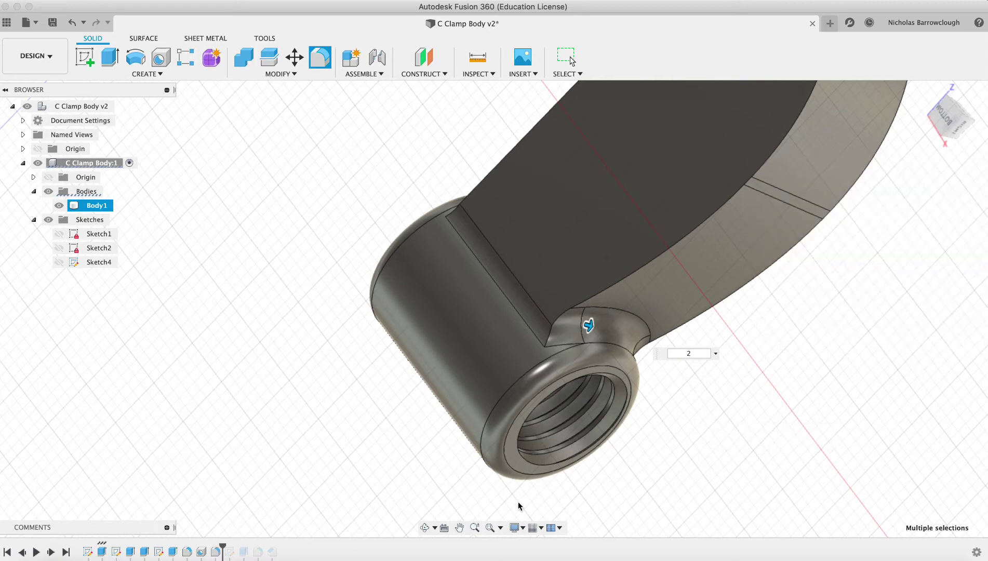
{"action": "left_click", "coordinate": [424, 528]}
{"action": "left_click_drag", "start_coordinate": [524, 283], "coordinate": [396, 354]}
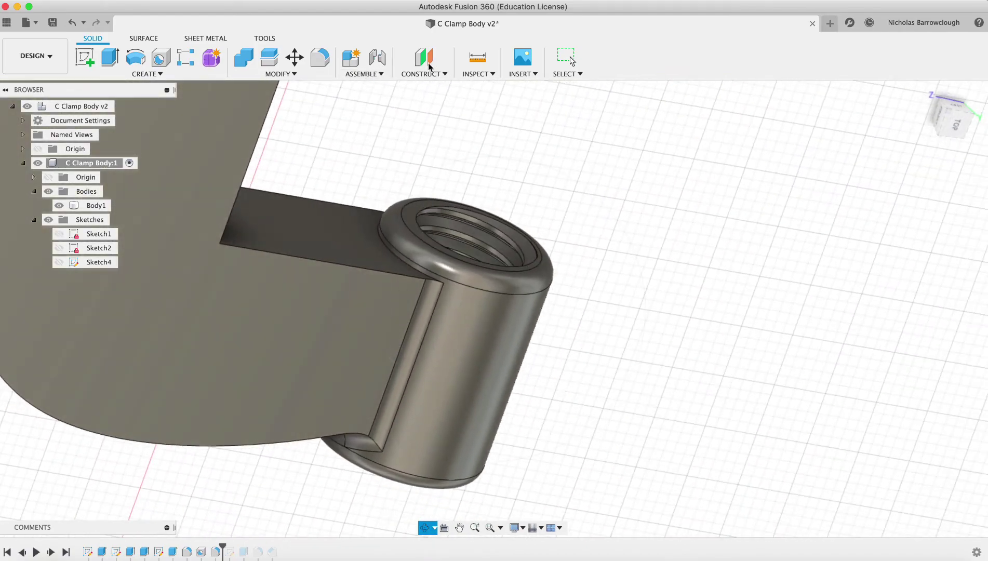
{"action": "left_click", "coordinate": [320, 57]}
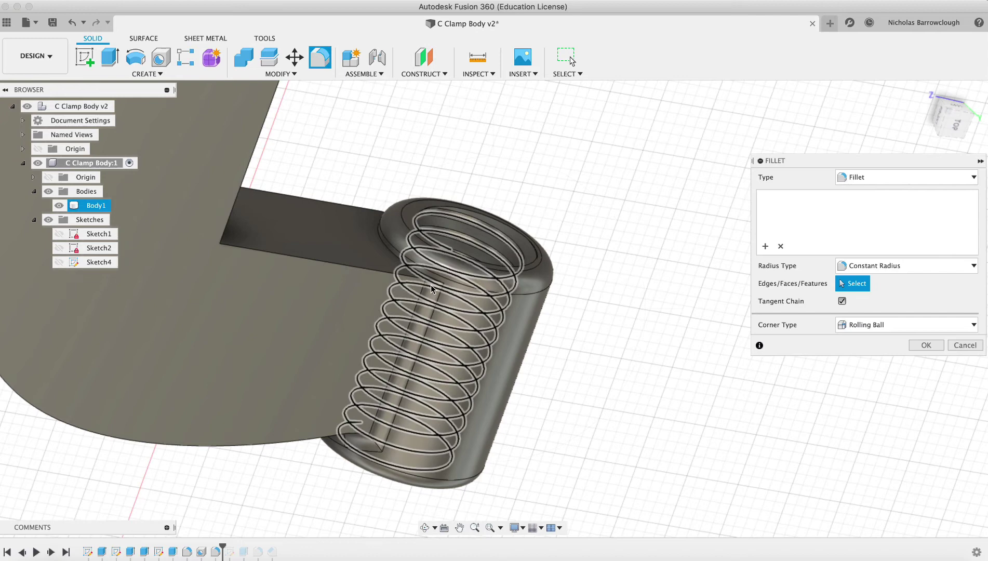
{"action": "left_click", "coordinate": [399, 259]}
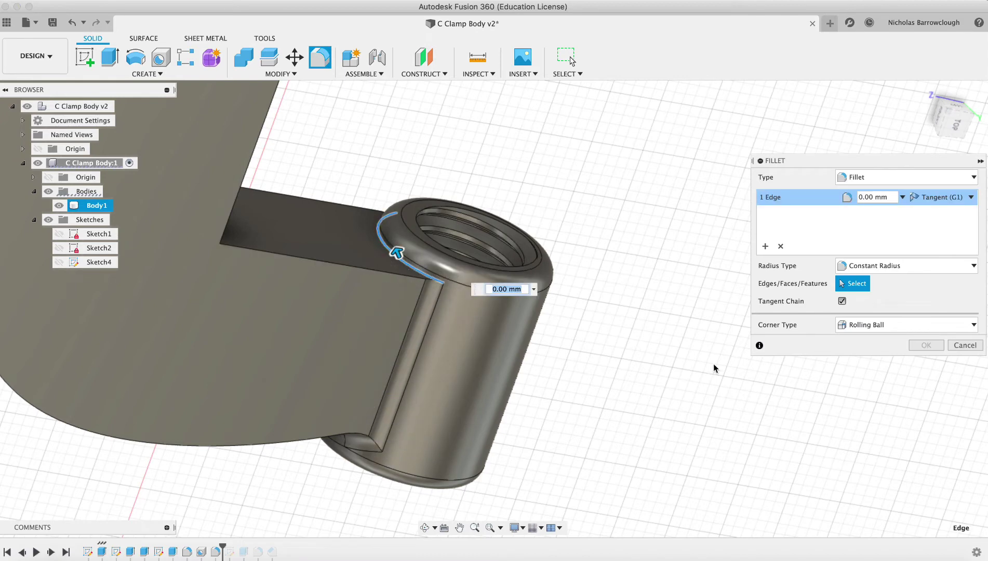
{"action": "type", "text": "1"}
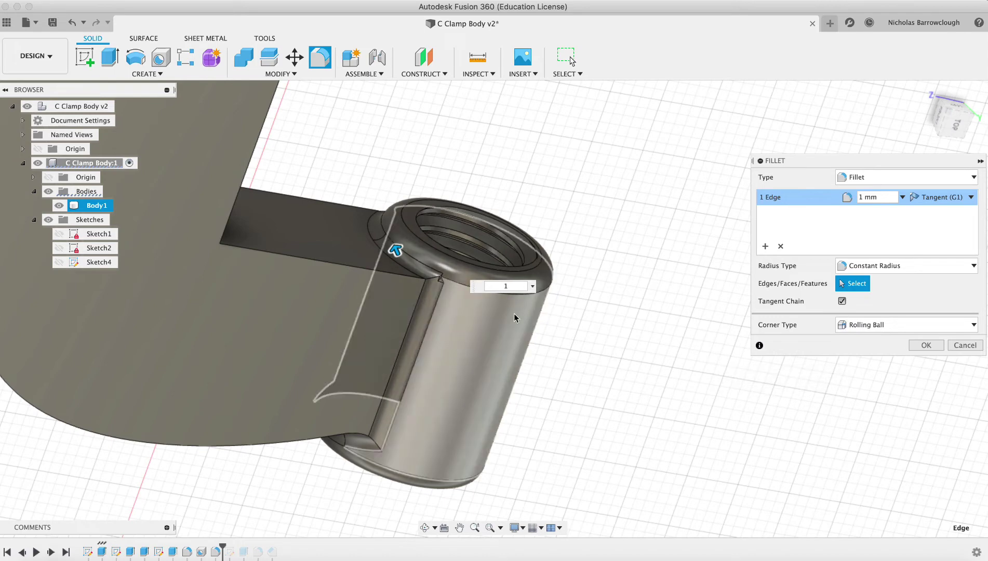
{"action": "left_click", "coordinate": [474, 527]}
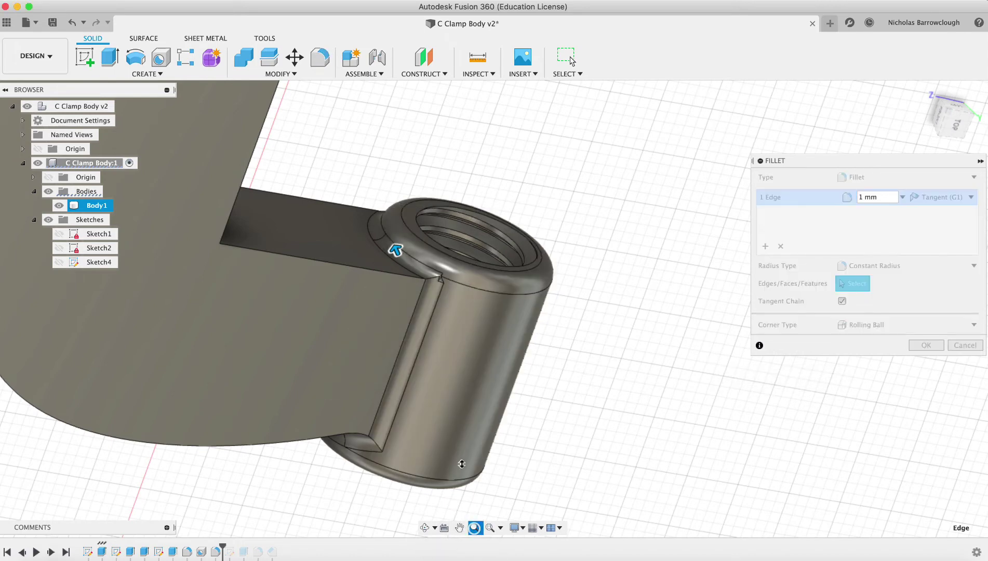
{"action": "left_click_drag", "start_coordinate": [447, 354], "coordinate": [300, 210]}
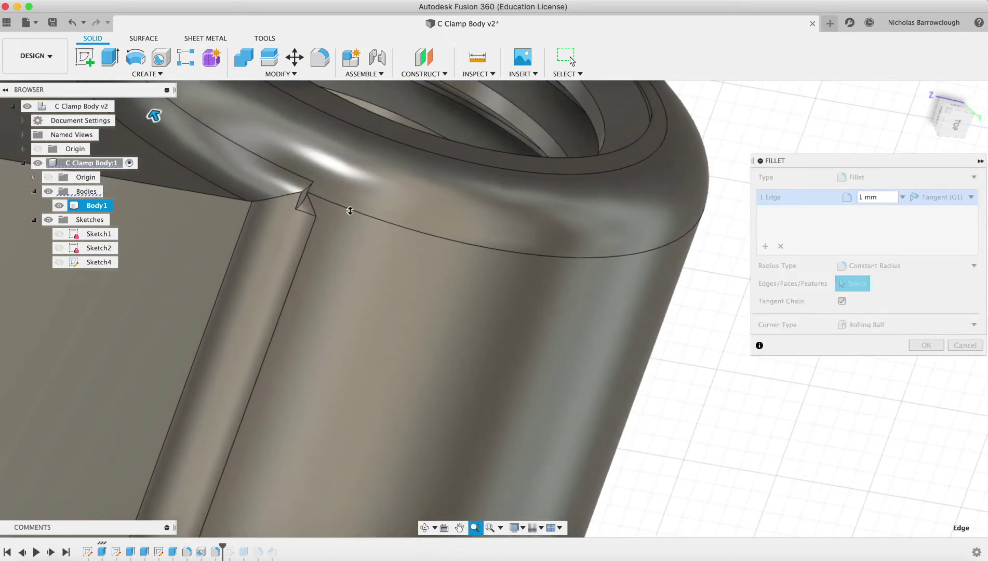
{"action": "key", "text": "Escape"}
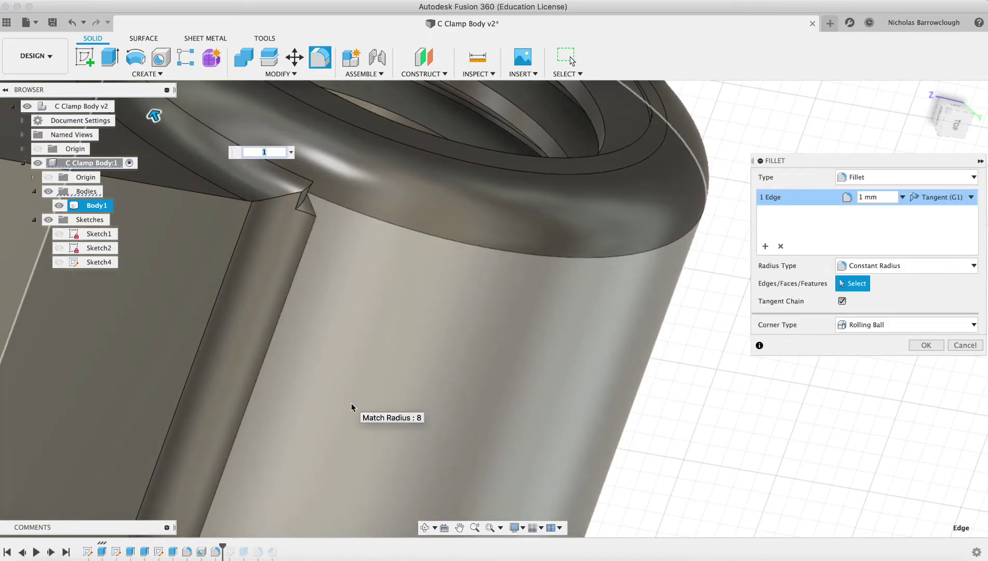
{"action": "key", "text": "Escape"}
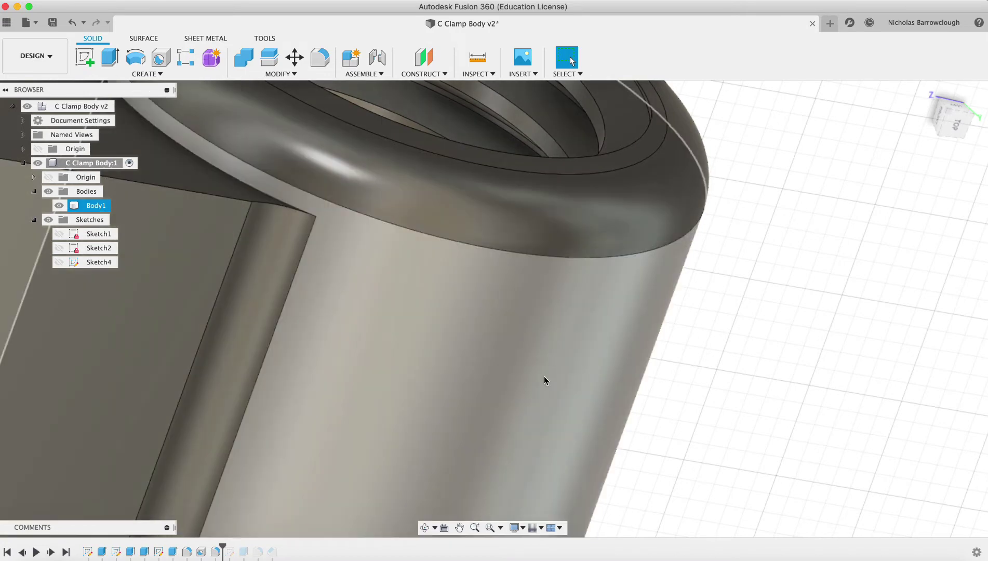
{"action": "left_click", "coordinate": [474, 528]}
{"action": "left_click_drag", "start_coordinate": [635, 268], "coordinate": [641, 211]}
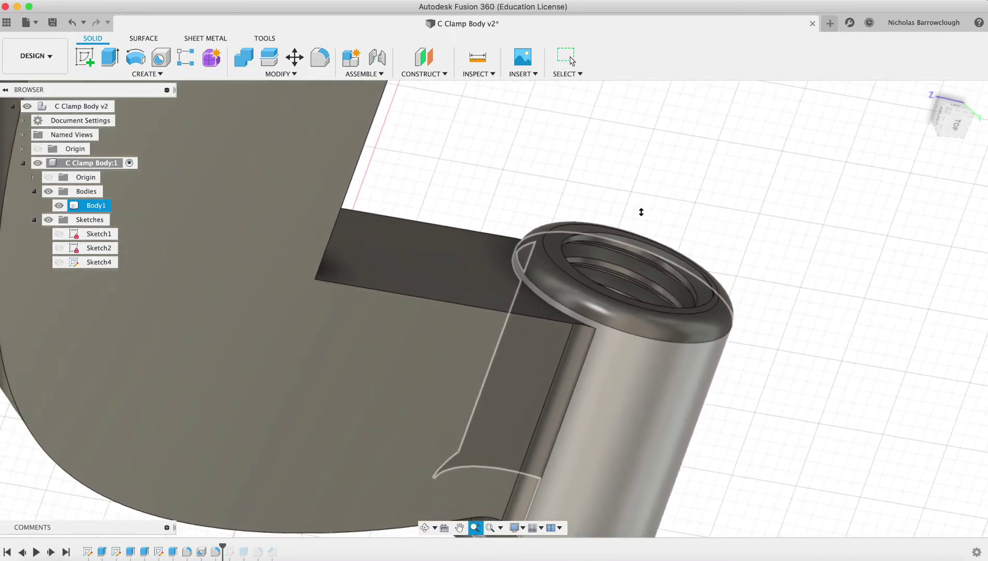
{"action": "key", "text": "Escape"}
{"action": "left_click", "coordinate": [607, 340]}
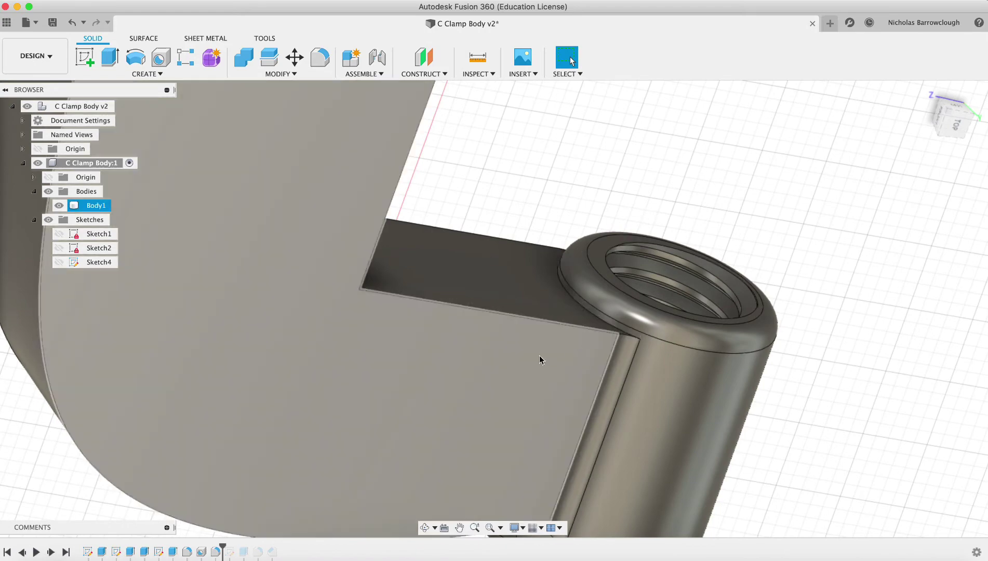
{"action": "left_click", "coordinate": [794, 423]}
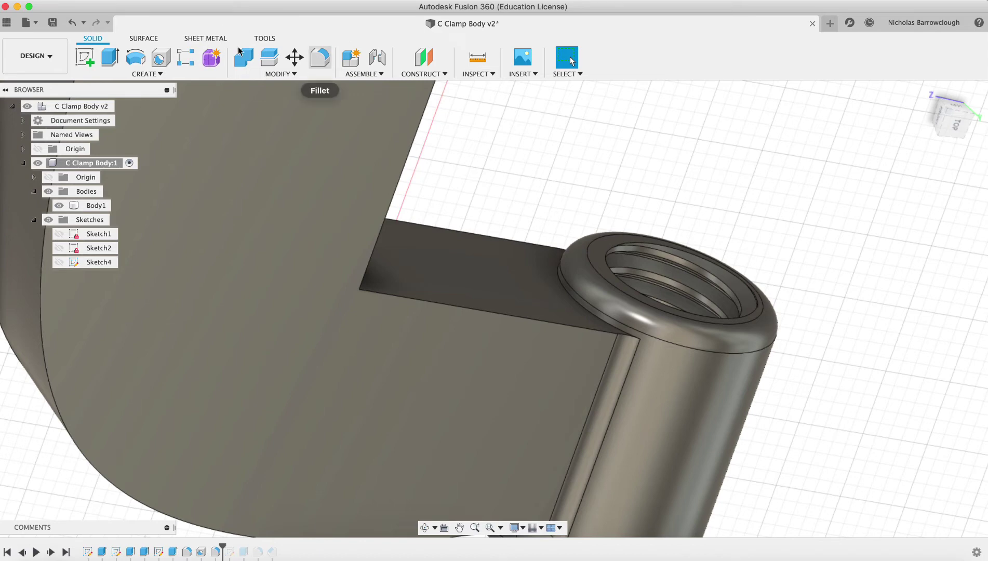
Step: Start a chamfer on the opening's lower inner, left vertical and top edges
{"action": "left_click", "coordinate": [297, 75]}
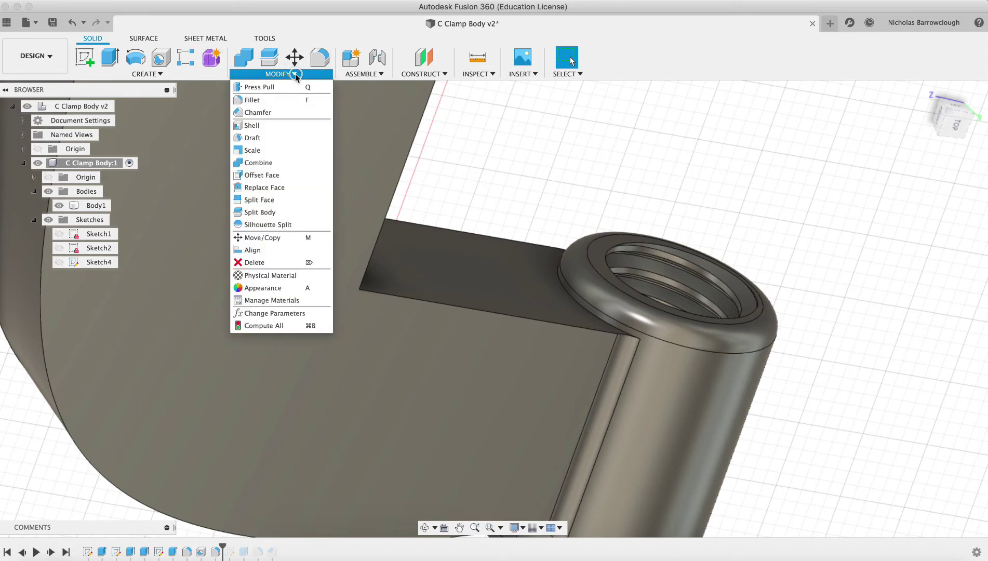
{"action": "left_click", "coordinate": [271, 109]}
{"action": "left_click", "coordinate": [457, 311]}
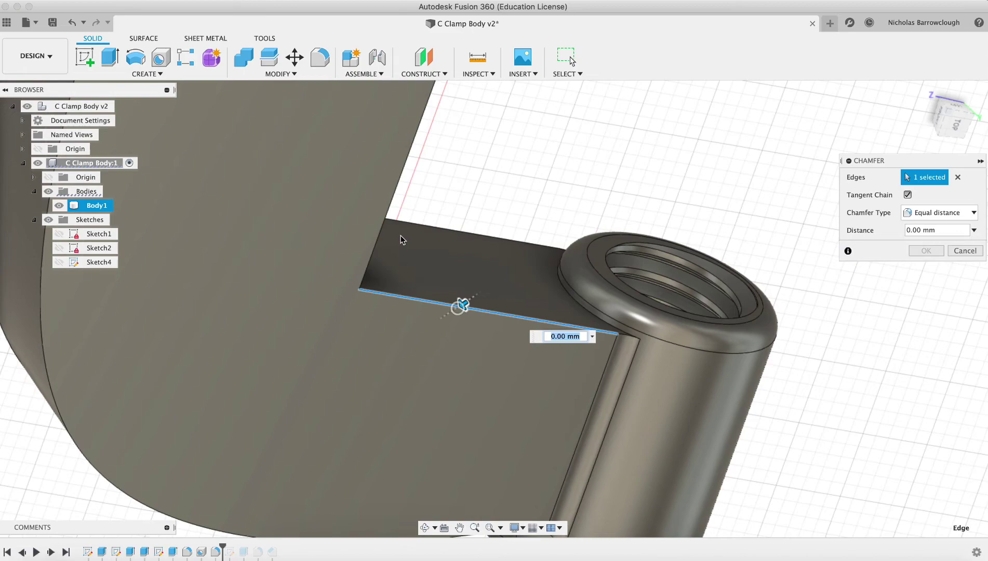
{"action": "left_click", "coordinate": [388, 211]}
{"action": "left_click", "coordinate": [457, 233]}
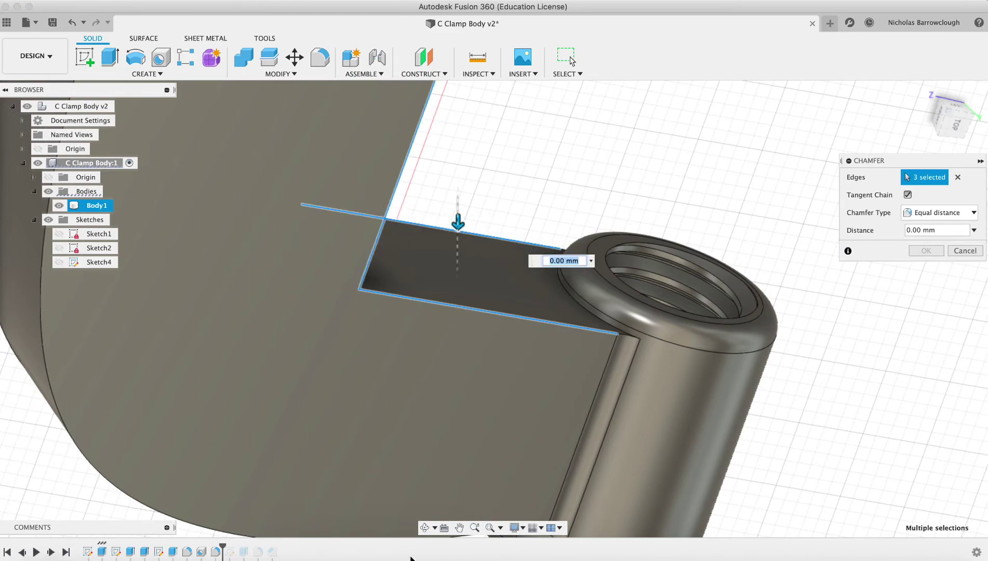
{"action": "left_click", "coordinate": [424, 528]}
{"action": "left_click_drag", "start_coordinate": [468, 364], "coordinate": [441, 320]}
{"action": "scroll", "coordinate": [442, 319], "scroll_direction": "down", "scroll_amount": 5}
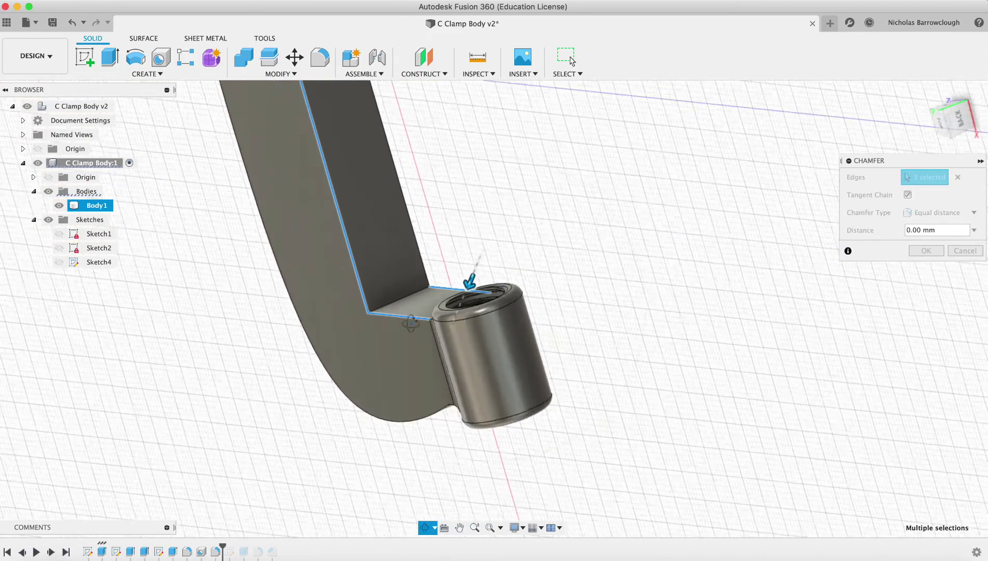
Step: Zoom into the opening and add its right edge and top edge to the chamfer
{"action": "left_click", "coordinate": [474, 527]}
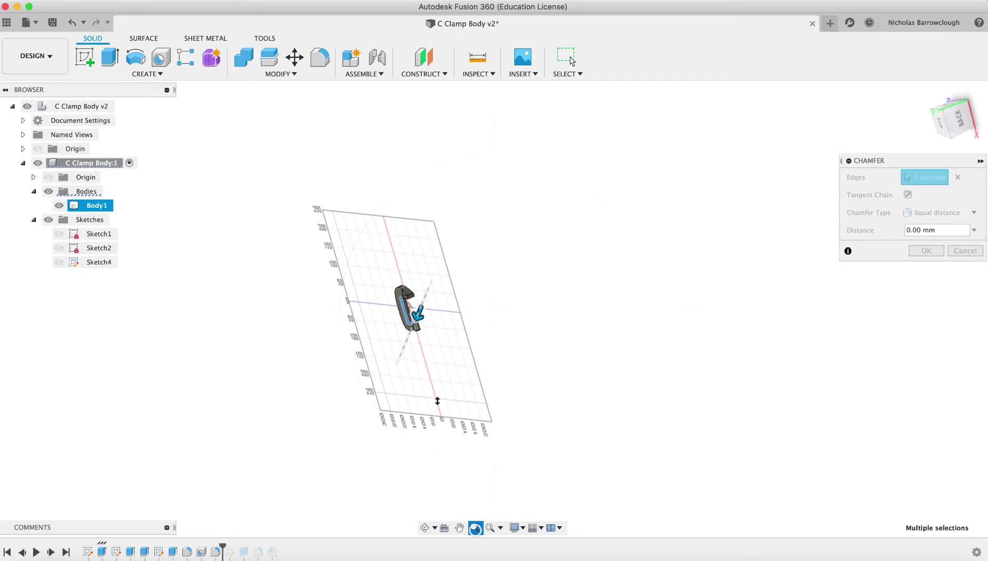
{"action": "mouse_move", "coordinate": [434, 399]}
{"action": "left_mouse_down"}
{"action": "mouse_move", "coordinate": [422, 364]}
{"action": "mouse_move", "coordinate": [434, 419]}
{"action": "mouse_move", "coordinate": [451, 308]}
{"action": "mouse_move", "coordinate": [450, 392]}
{"action": "left_mouse_up"}
{"action": "key", "text": "Escape"}
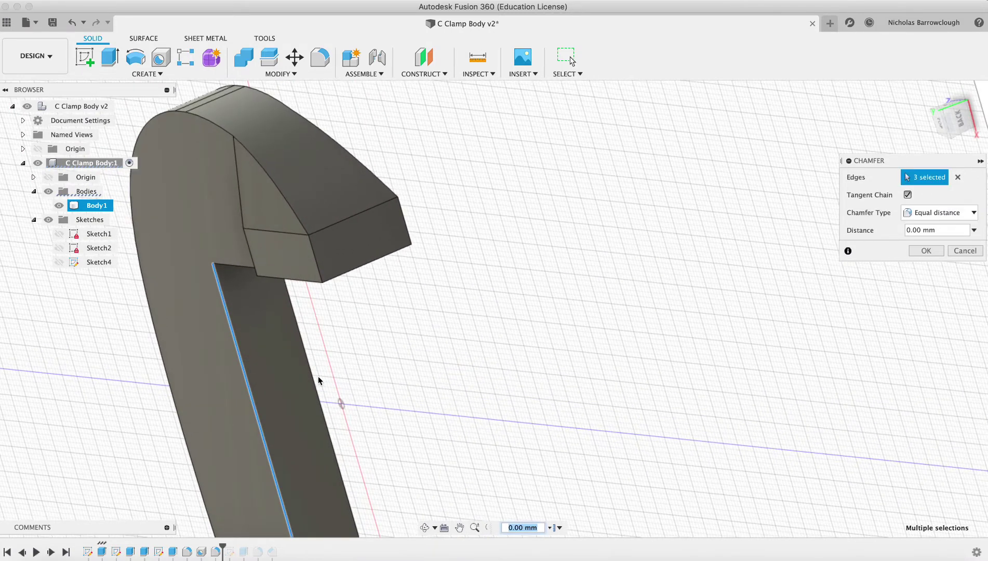
{"action": "left_click", "coordinate": [318, 386]}
{"action": "left_click", "coordinate": [231, 258]}
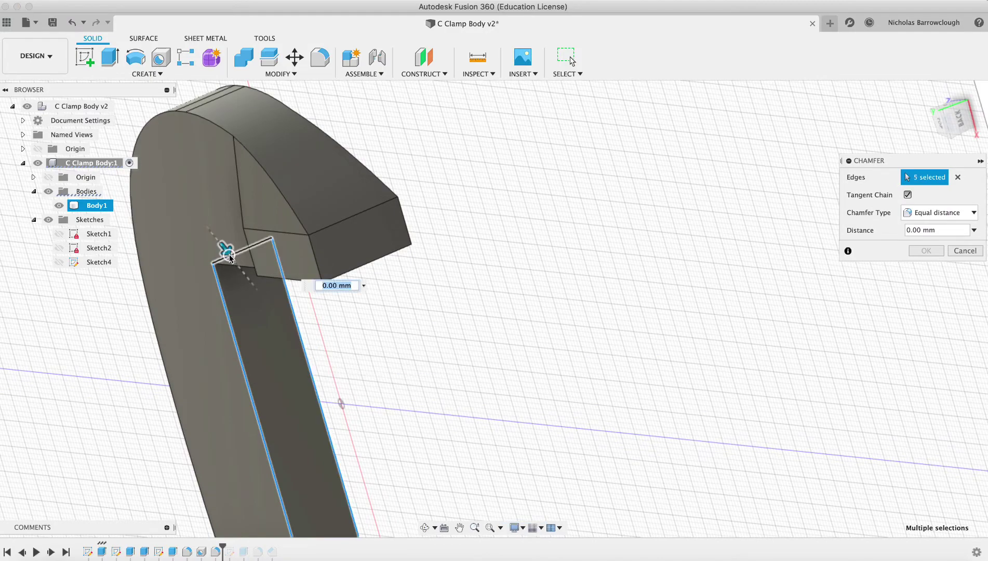
{"action": "left_click", "coordinate": [236, 255]}
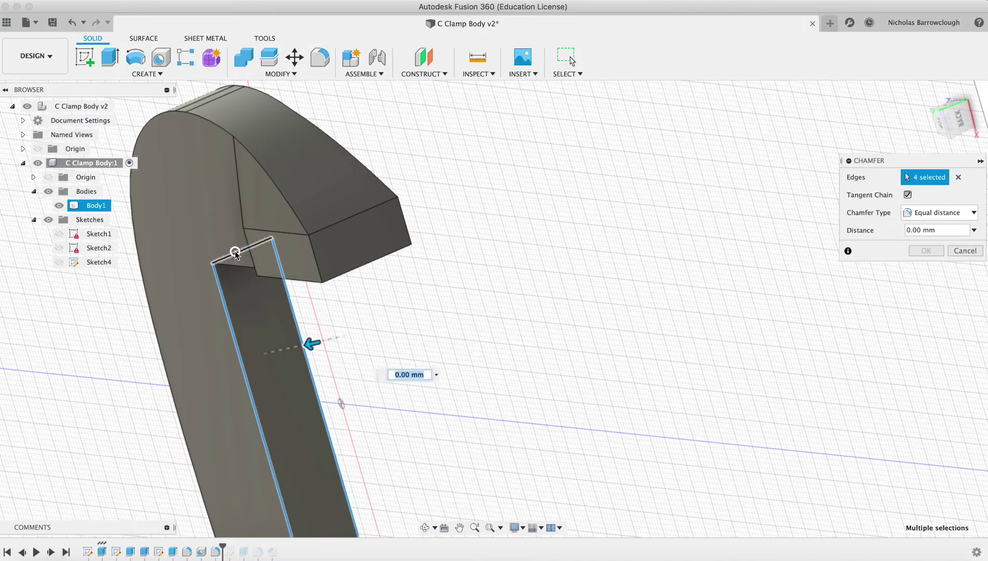
{"action": "scroll", "coordinate": [481, 423], "scroll_direction": "down", "scroll_amount": 5}
{"action": "scroll", "coordinate": [481, 423], "scroll_direction": "down", "scroll_amount": 3}
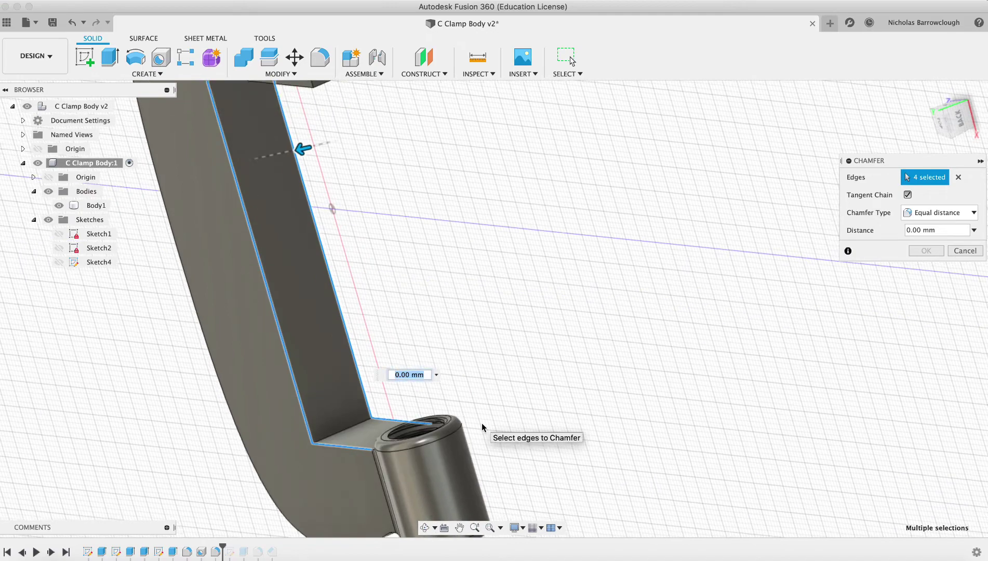
{"action": "scroll", "coordinate": [482, 422], "scroll_direction": "up", "scroll_amount": 4}
{"action": "left_click", "coordinate": [261, 172]}
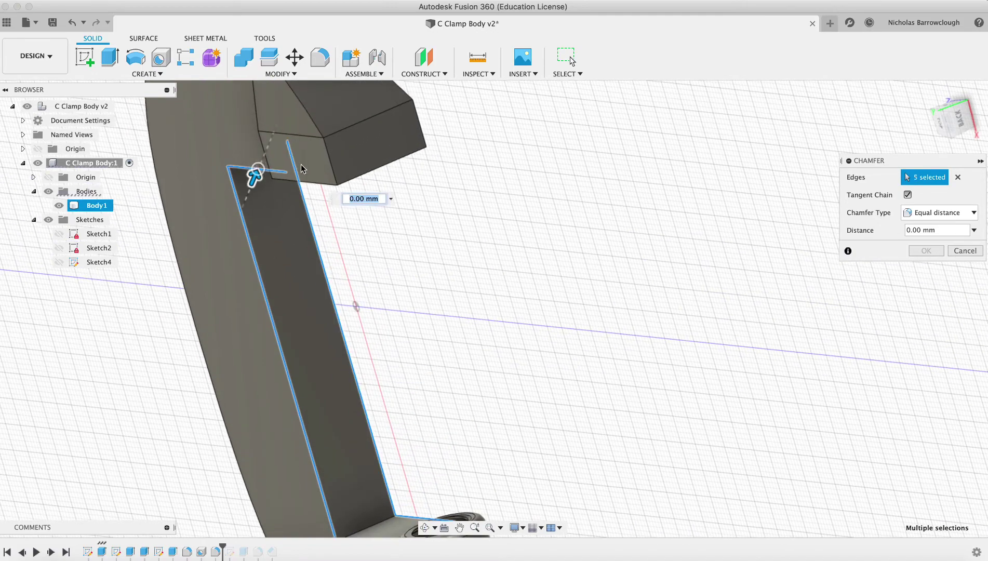
Step: Add the last top edge, apply a 2 mm chamfer, and inspect the C opening
{"action": "left_click", "coordinate": [425, 527]}
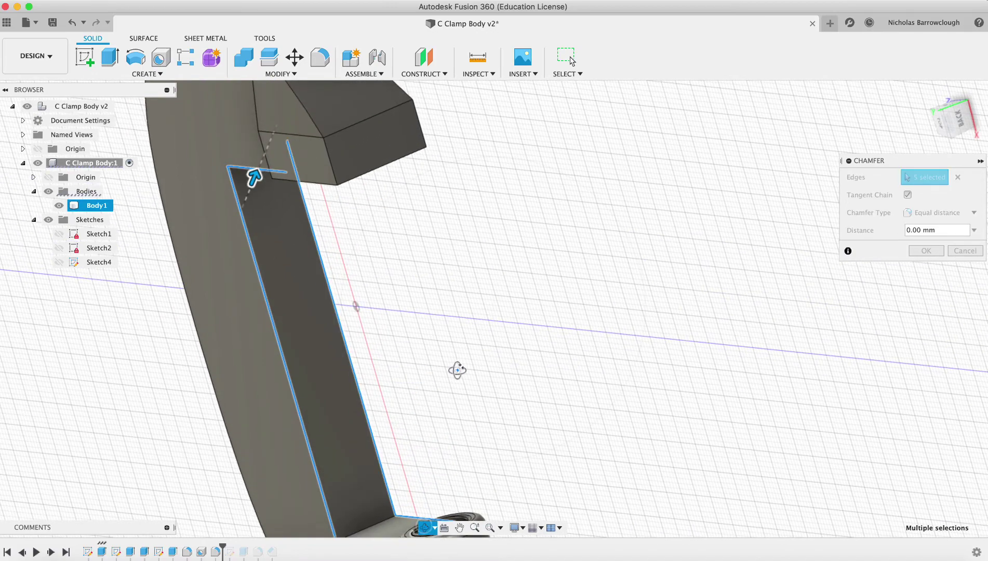
{"action": "left_click_drag", "start_coordinate": [457, 368], "coordinate": [375, 395]}
{"action": "key", "text": "Escape"}
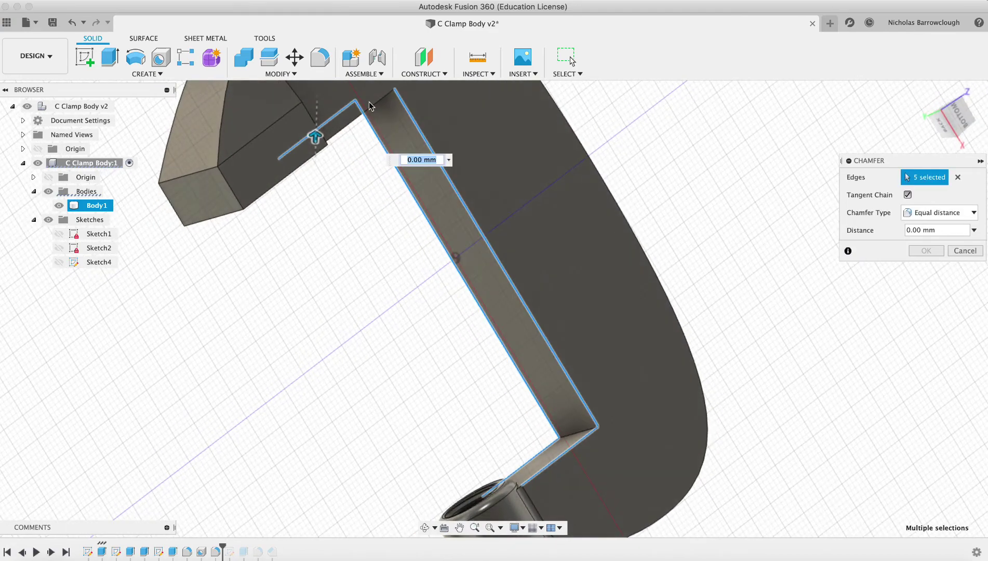
{"action": "left_click", "coordinate": [359, 118]}
{"action": "type", "text": "2"}
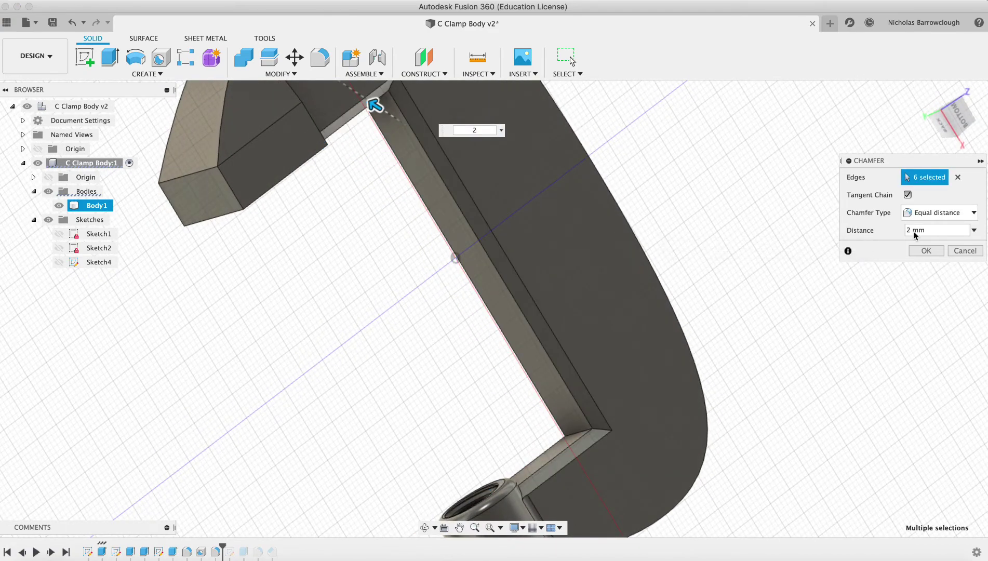
{"action": "left_click", "coordinate": [921, 251]}
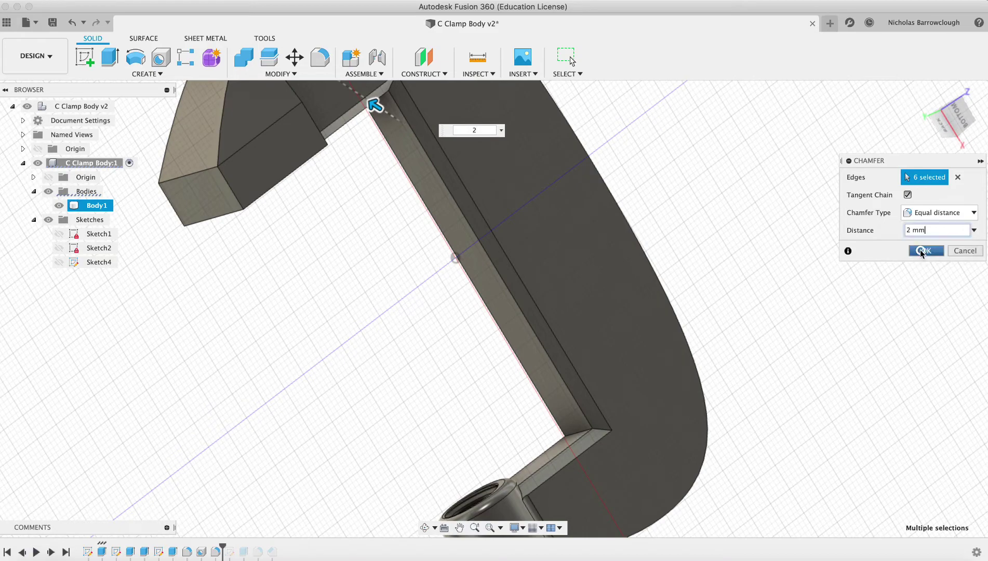
{"action": "left_click", "coordinate": [425, 528]}
{"action": "left_click_drag", "start_coordinate": [426, 394], "coordinate": [495, 362]}
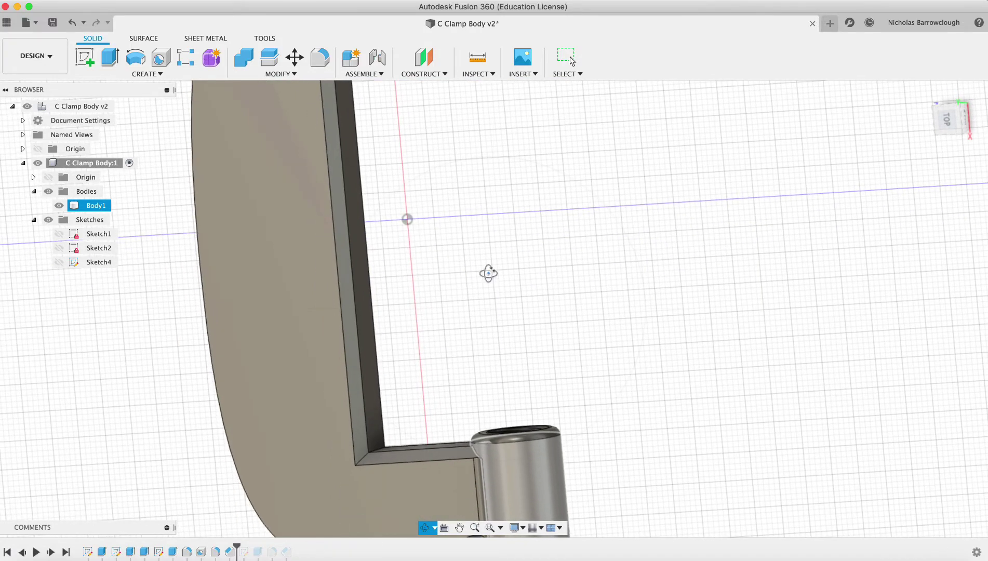
{"action": "left_click_drag", "start_coordinate": [488, 273], "coordinate": [479, 296]}
Step: Fillet the lower, upper, curved and short corner edges of the inner channel at 2 mm
{"action": "left_click", "coordinate": [320, 58]}
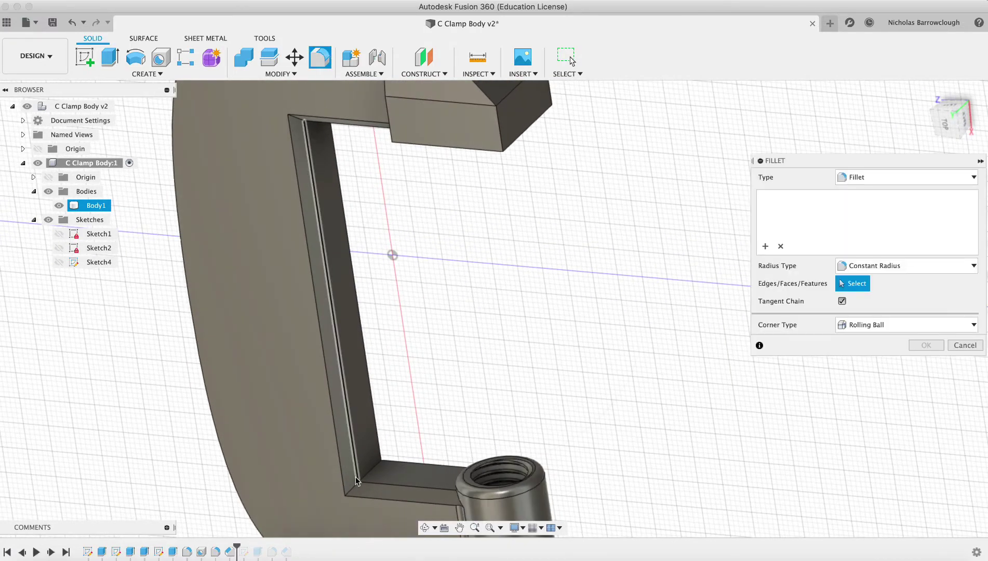
{"action": "left_click", "coordinate": [359, 482]}
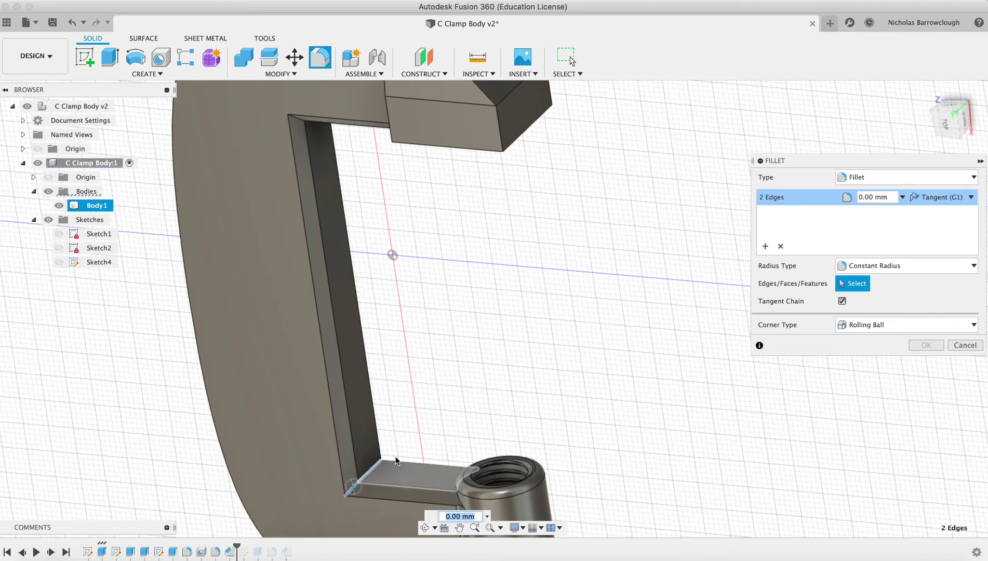
{"action": "left_click", "coordinate": [299, 121]}
{"action": "left_click", "coordinate": [298, 120]}
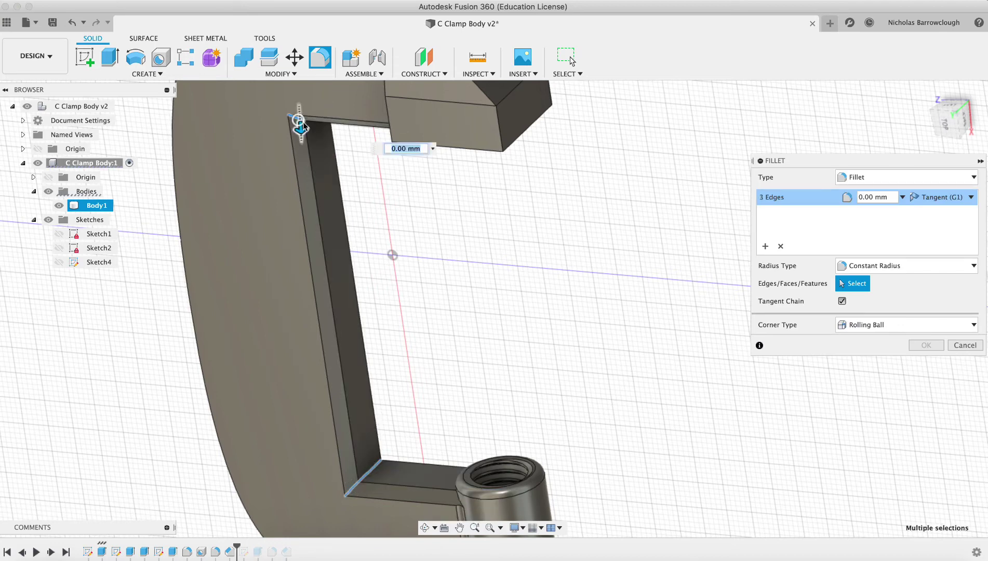
{"action": "left_click", "coordinate": [424, 527]}
{"action": "left_click_drag", "start_coordinate": [456, 311], "coordinate": [356, 362]}
{"action": "key", "text": "Escape"}
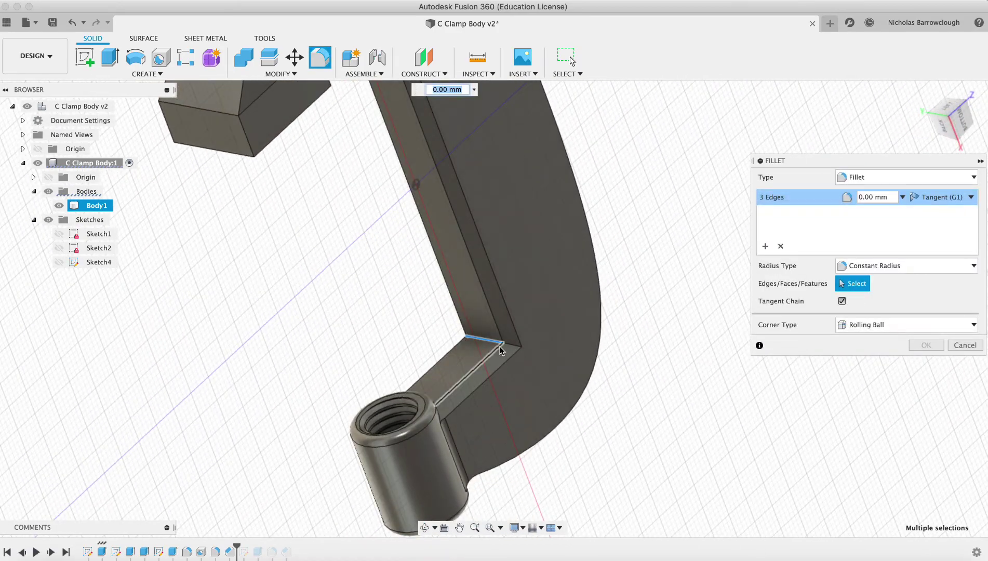
{"action": "left_click", "coordinate": [509, 338]}
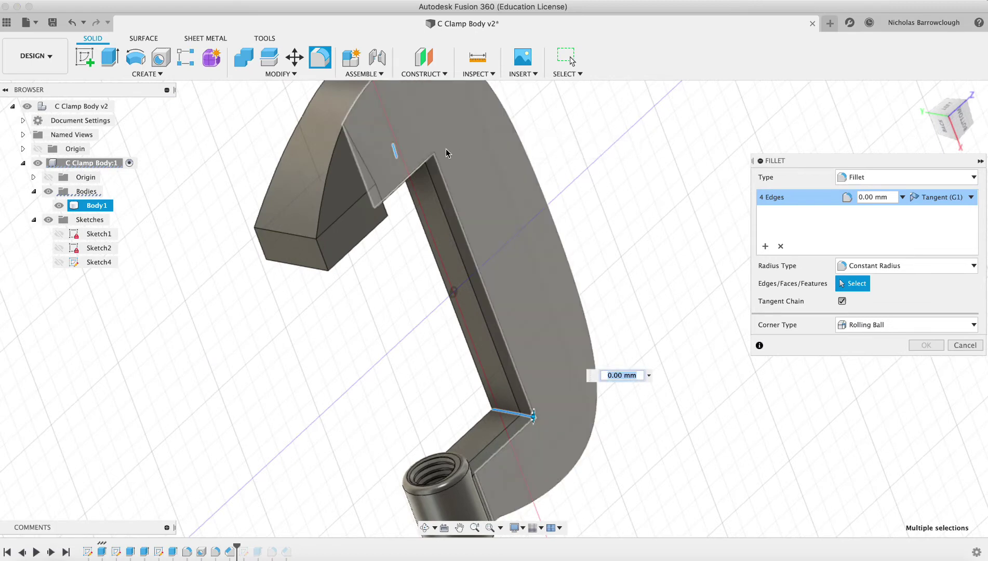
{"action": "left_click", "coordinate": [432, 159]}
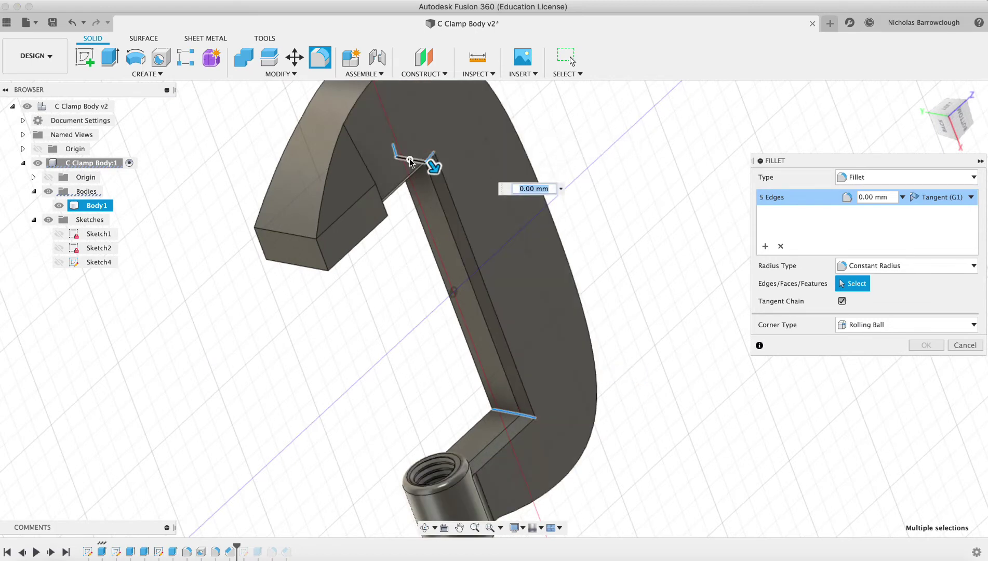
{"action": "left_click", "coordinate": [409, 158]}
{"action": "key", "text": "Return"}
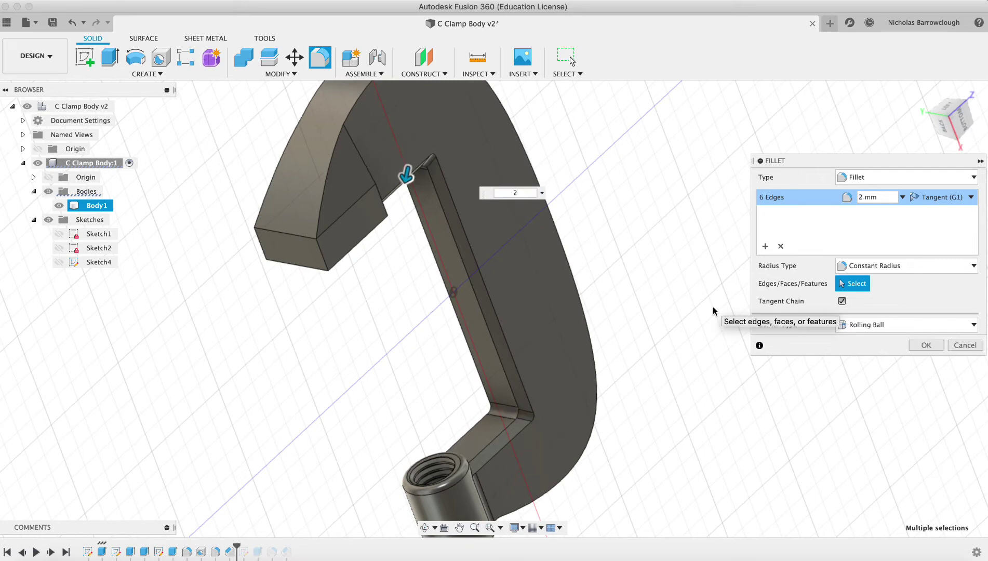
{"action": "key", "text": "Return"}
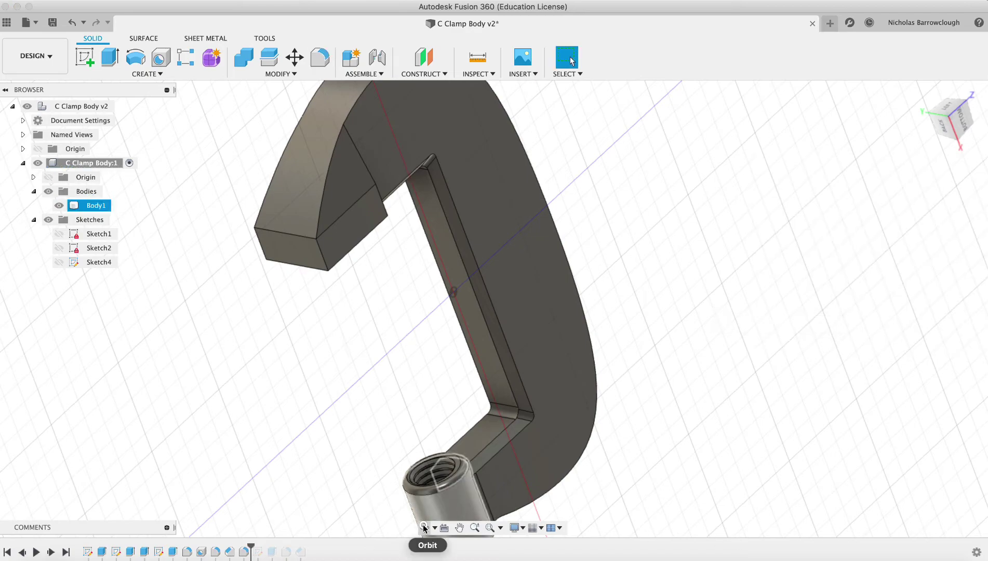
Step: Move the timeline marker back to just before the failing Chamfer1
{"action": "left_click", "coordinate": [424, 527]}
{"action": "left_click_drag", "start_coordinate": [467, 337], "coordinate": [584, 254]}
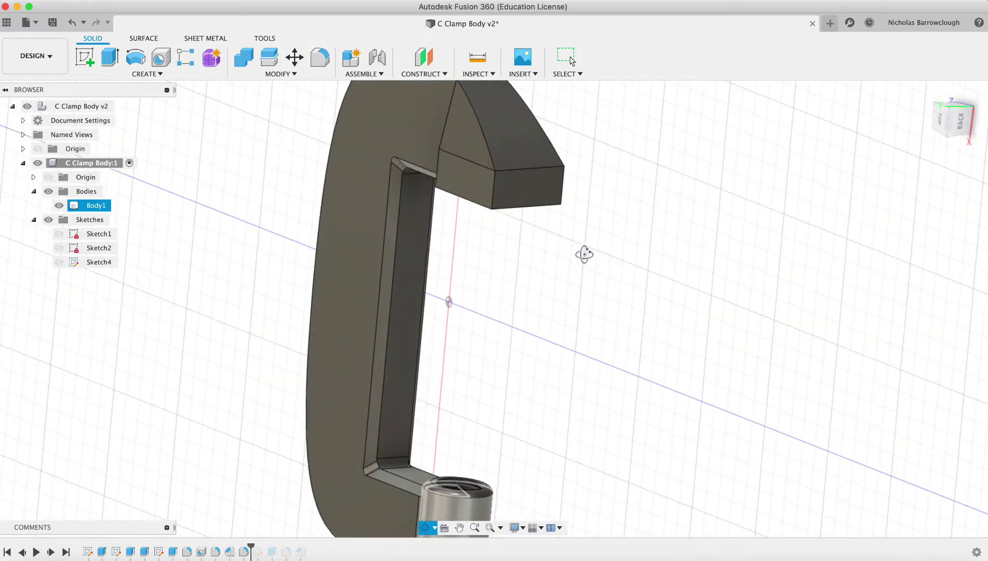
{"action": "left_click", "coordinate": [571, 62]}
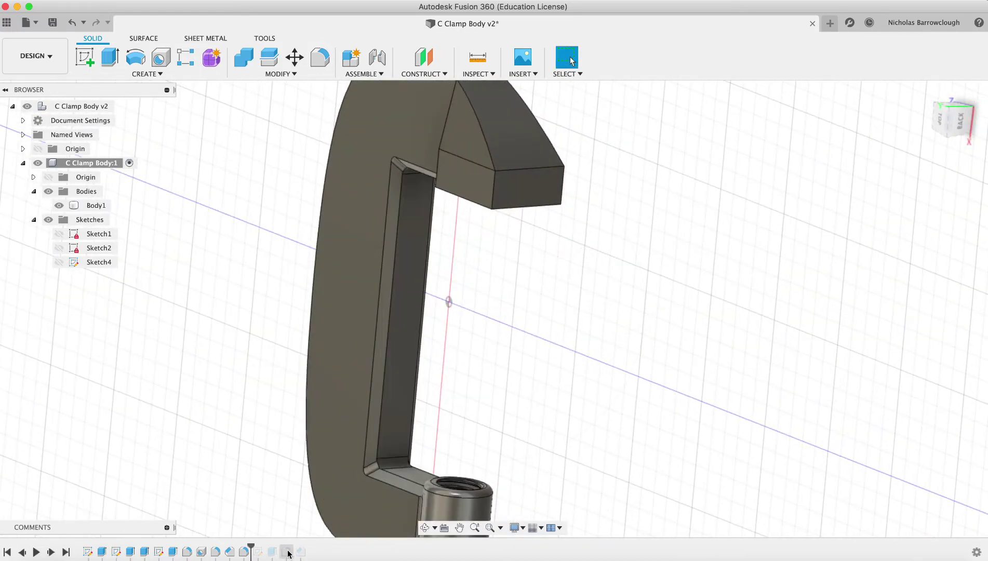
{"action": "left_click_drag", "start_coordinate": [251, 545], "coordinate": [316, 538]}
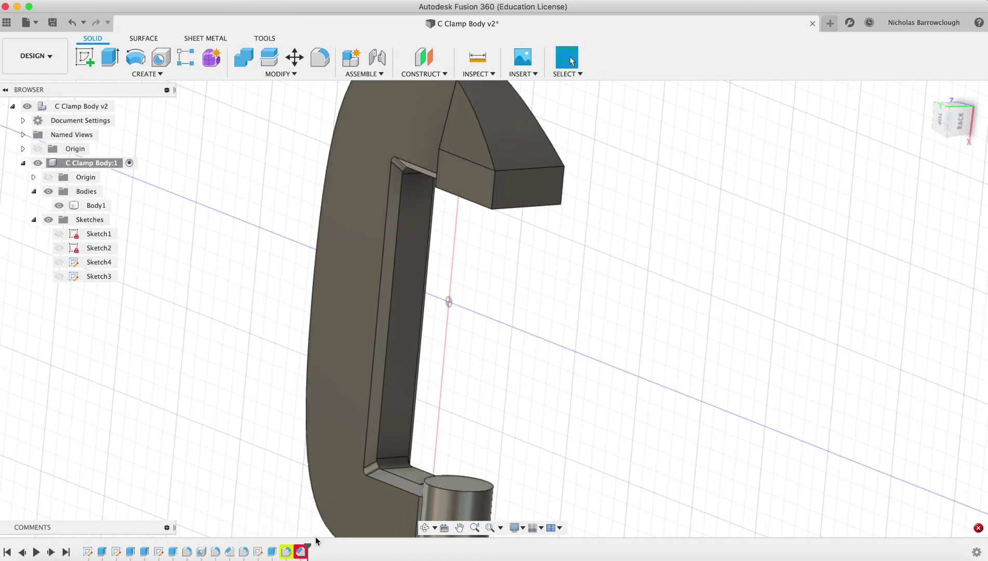
{"action": "mouse_move", "coordinate": [307, 545]}
{"action": "left_mouse_down"}
{"action": "mouse_move", "coordinate": [267, 543]}
{"action": "mouse_move", "coordinate": [294, 545]}
{"action": "left_mouse_up"}
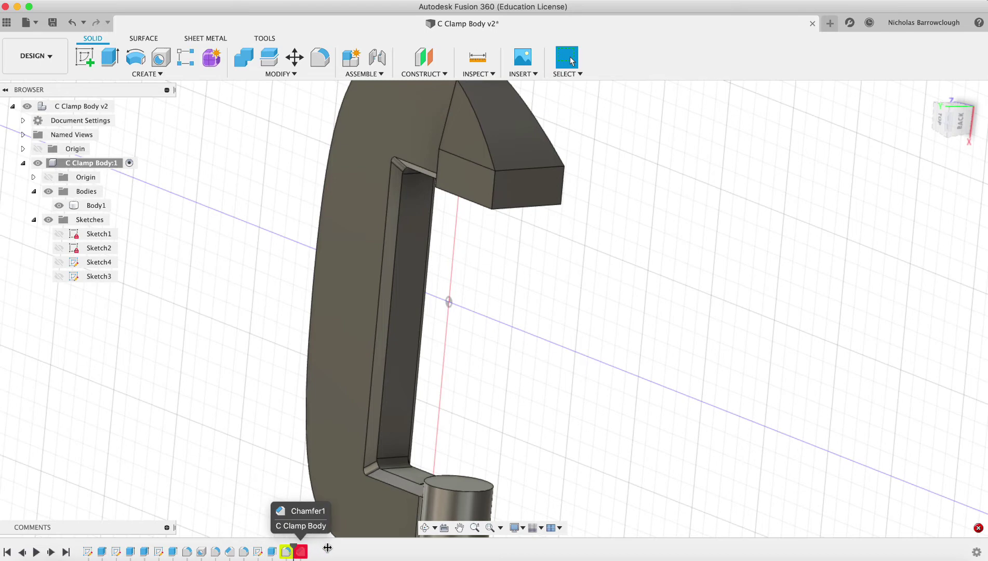
Step: Delete Chamfer1, Fillet1, Extrude4 and Sketch3, then roll back before the last fillet
{"action": "right_click", "coordinate": [300, 552]}
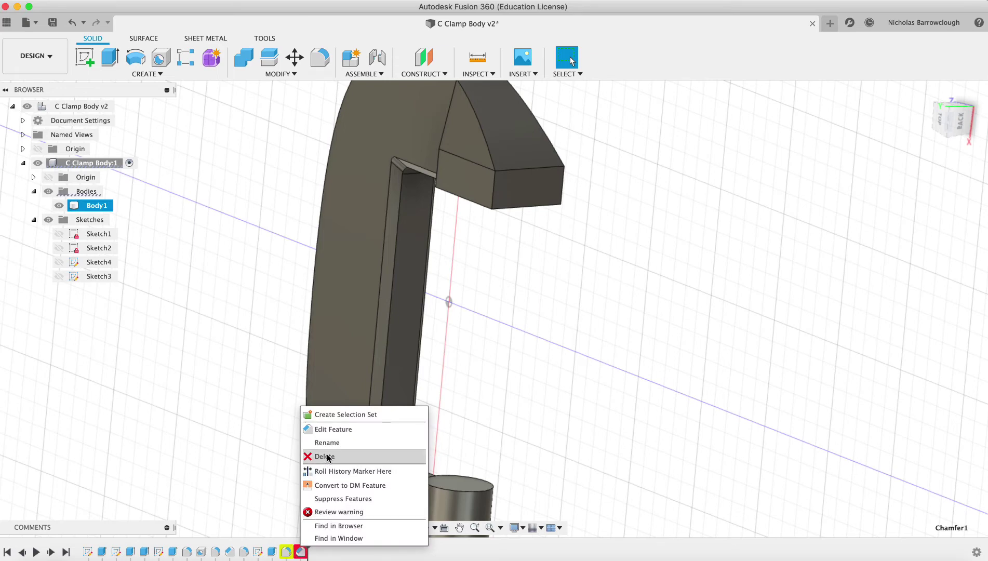
{"action": "left_click", "coordinate": [329, 457]}
{"action": "right_click", "coordinate": [286, 552]}
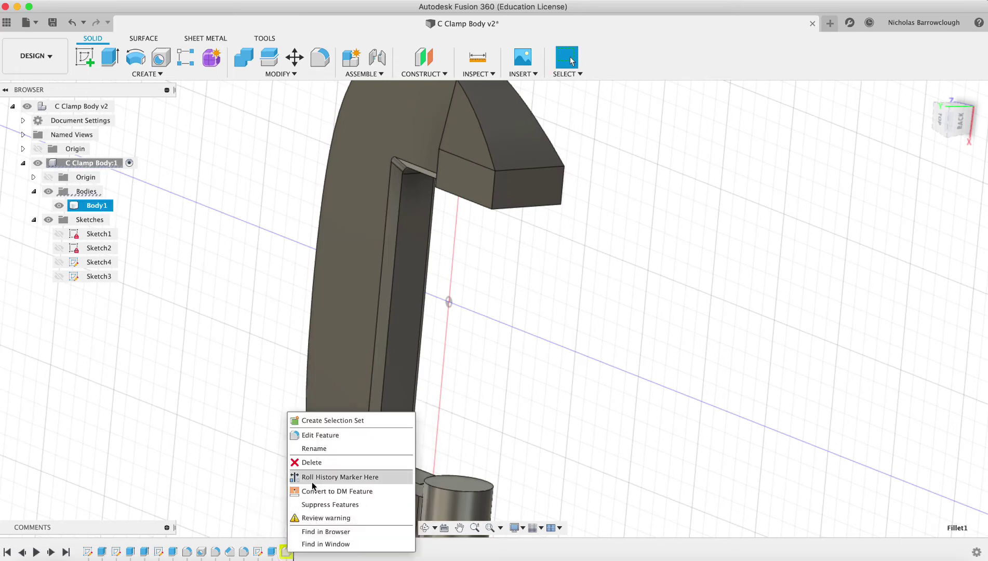
{"action": "left_click", "coordinate": [312, 463]}
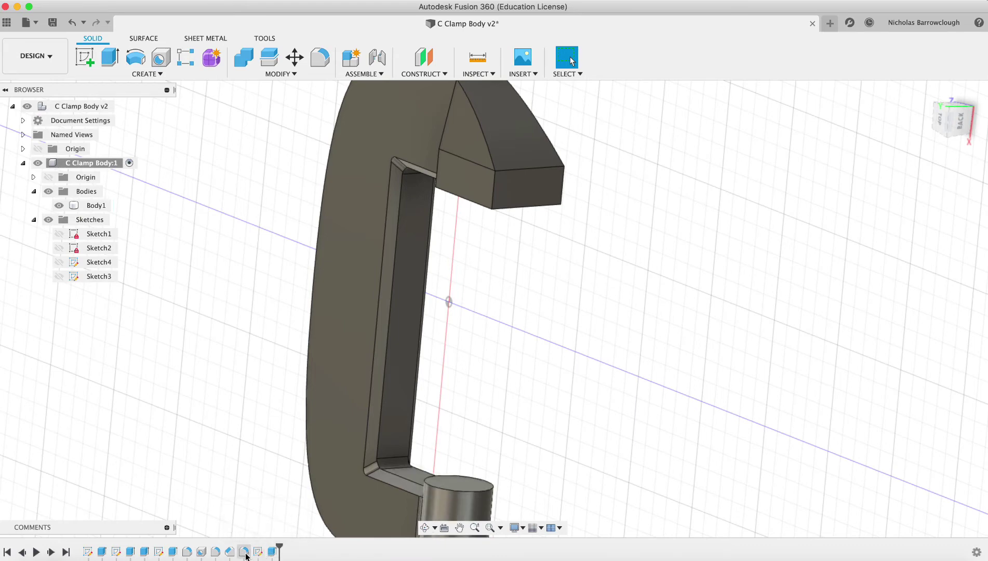
{"action": "right_click", "coordinate": [271, 551]}
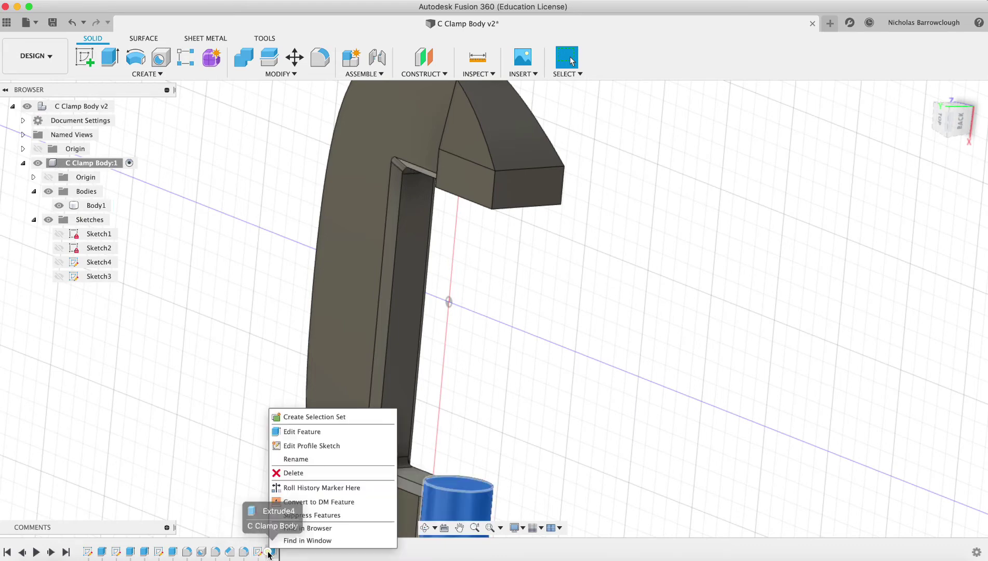
{"action": "left_click", "coordinate": [302, 474]}
{"action": "right_click", "coordinate": [258, 551]}
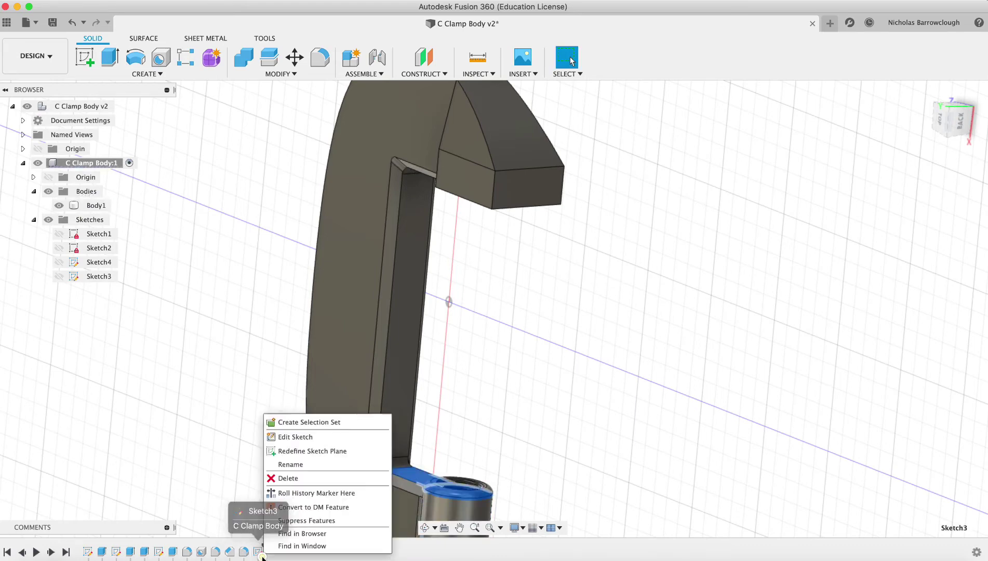
{"action": "left_click", "coordinate": [289, 481]}
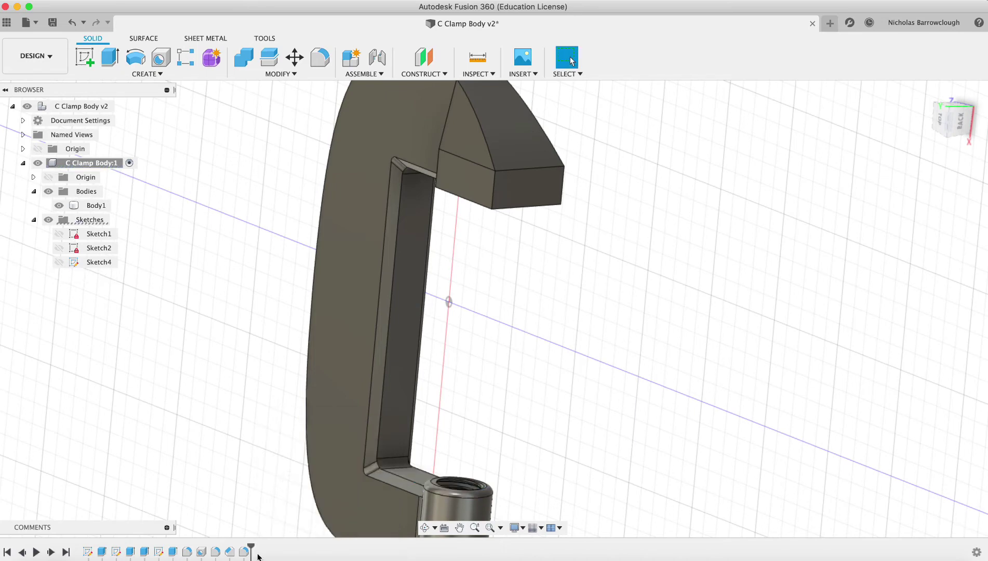
{"action": "left_click_drag", "start_coordinate": [251, 543], "coordinate": [229, 542]}
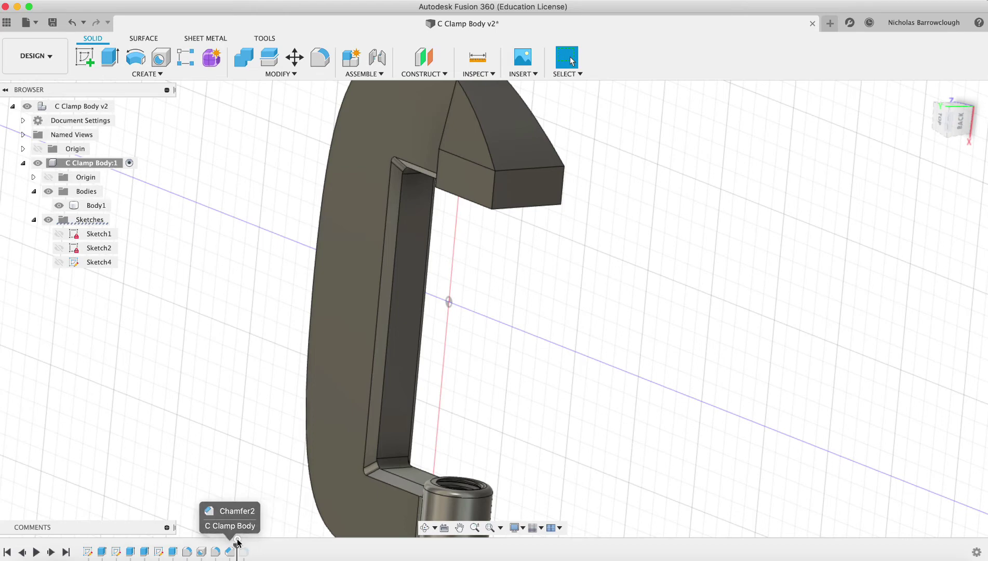
{"action": "left_click_drag", "start_coordinate": [250, 542], "coordinate": [237, 541]}
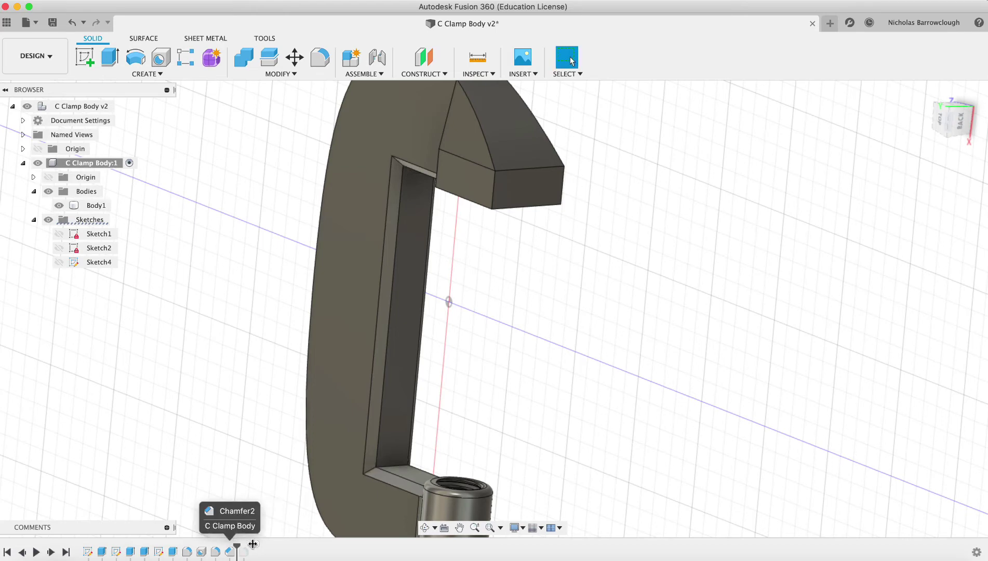
Step: Edit the last timeline fillet, changing its radius from 3 to 4 mm
{"action": "right_click", "coordinate": [243, 552]}
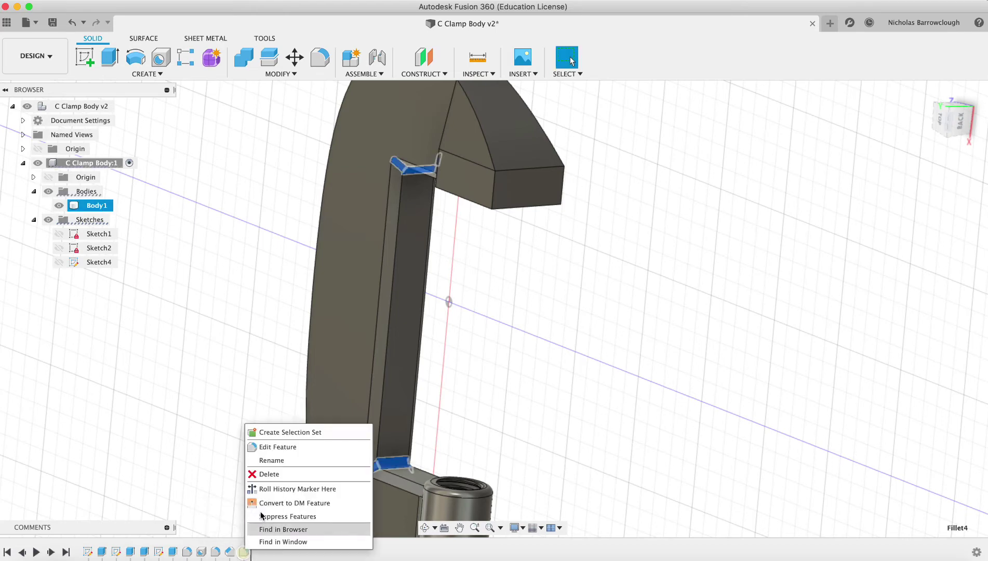
{"action": "left_click", "coordinate": [281, 445]}
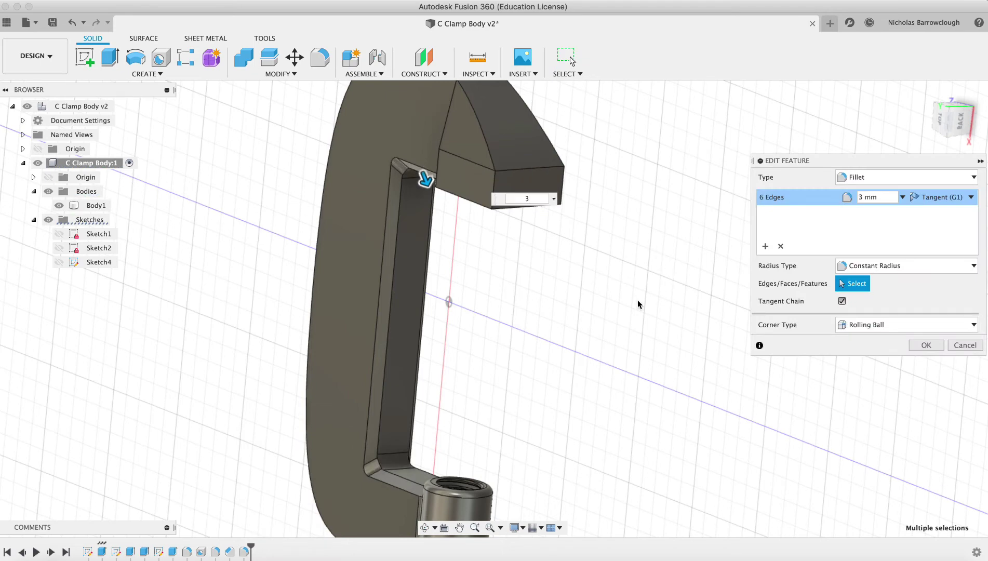
{"action": "key", "text": "BackSpace"}
{"action": "type", "text": "4"}
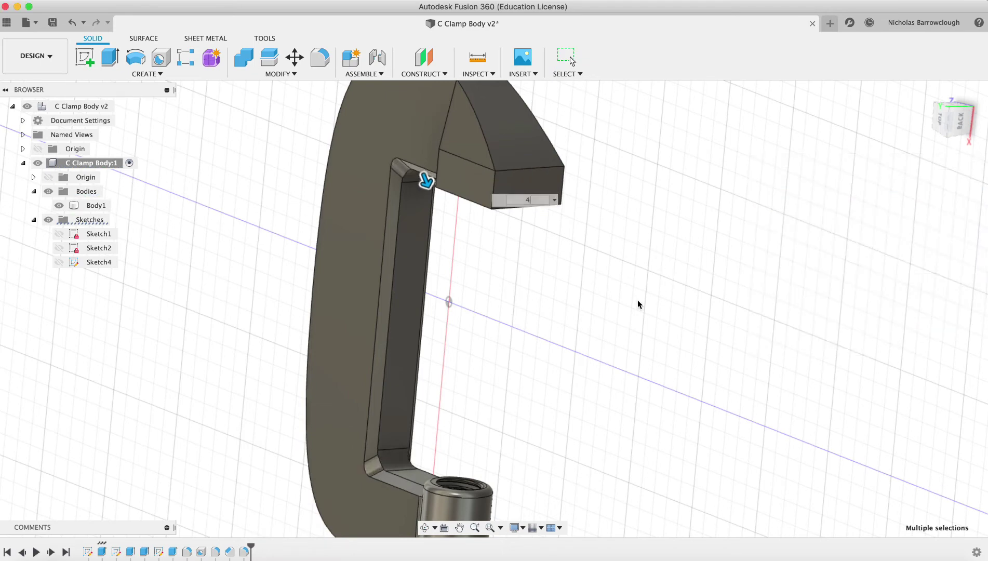
{"action": "key", "text": "Return"}
{"action": "left_click", "coordinate": [425, 527]}
{"action": "left_click_drag", "start_coordinate": [478, 341], "coordinate": [537, 330]}
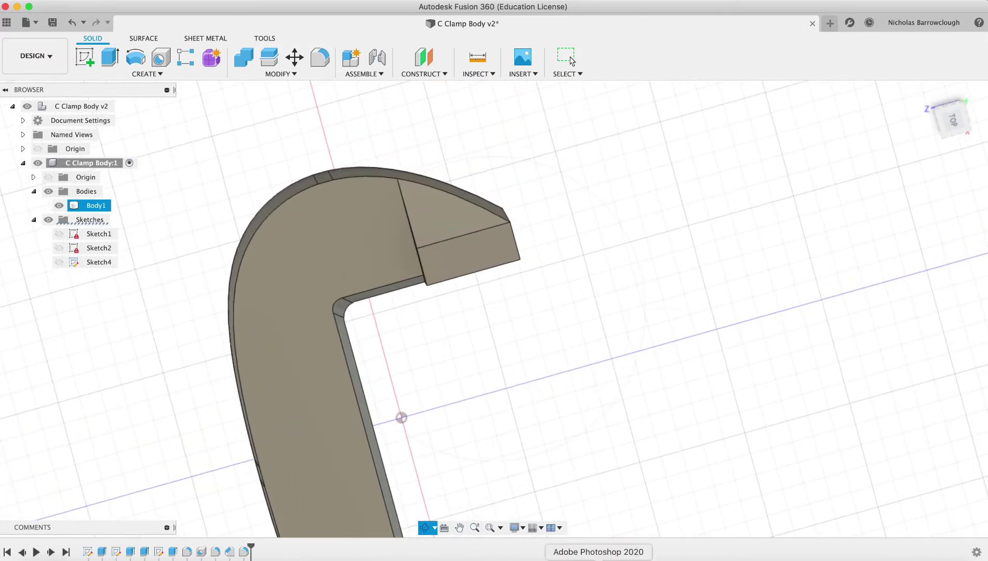
{"action": "key", "text": "super+Tab"}
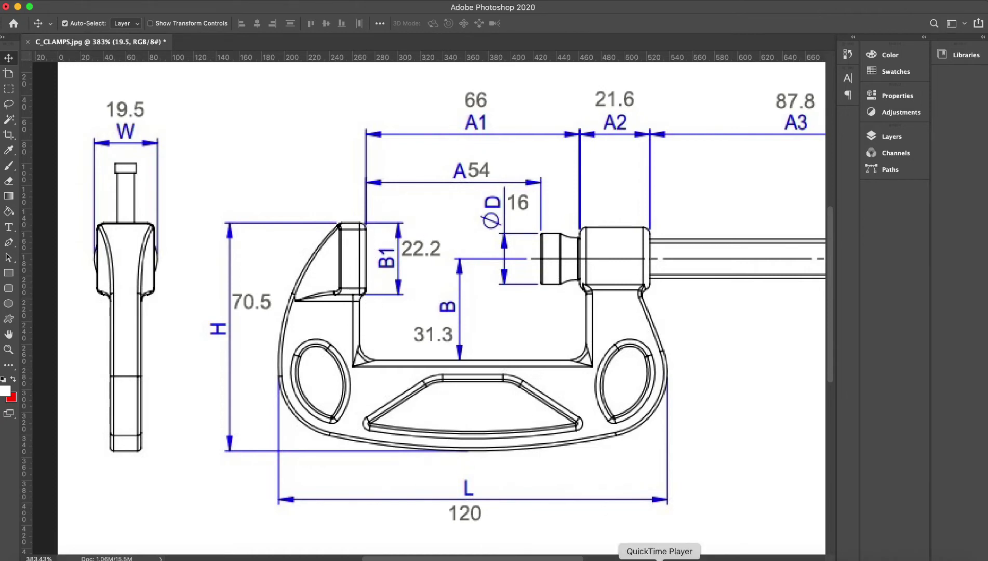
{"action": "left_click", "coordinate": [569, 558]}
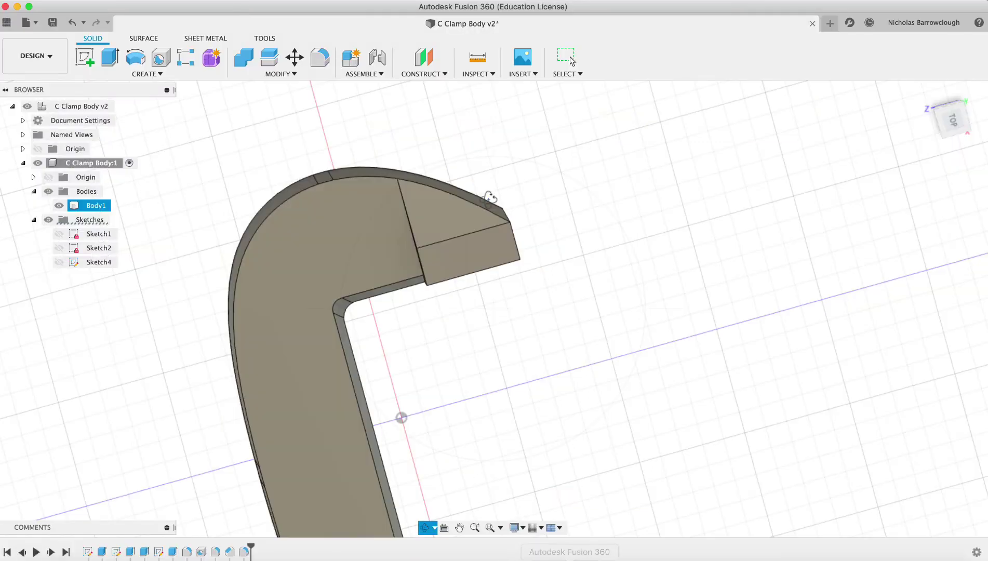
Step: Select the jaw pad's vertical, bottom and slanted edges for a fillet, then clear the picks
{"action": "left_click", "coordinate": [318, 58]}
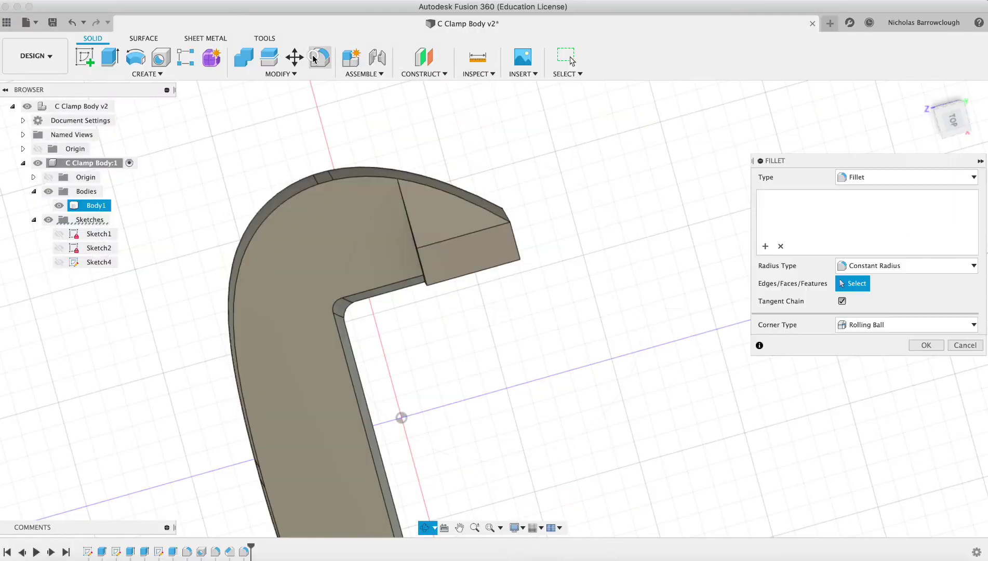
{"action": "left_click", "coordinate": [420, 263]}
{"action": "left_click", "coordinate": [513, 240]}
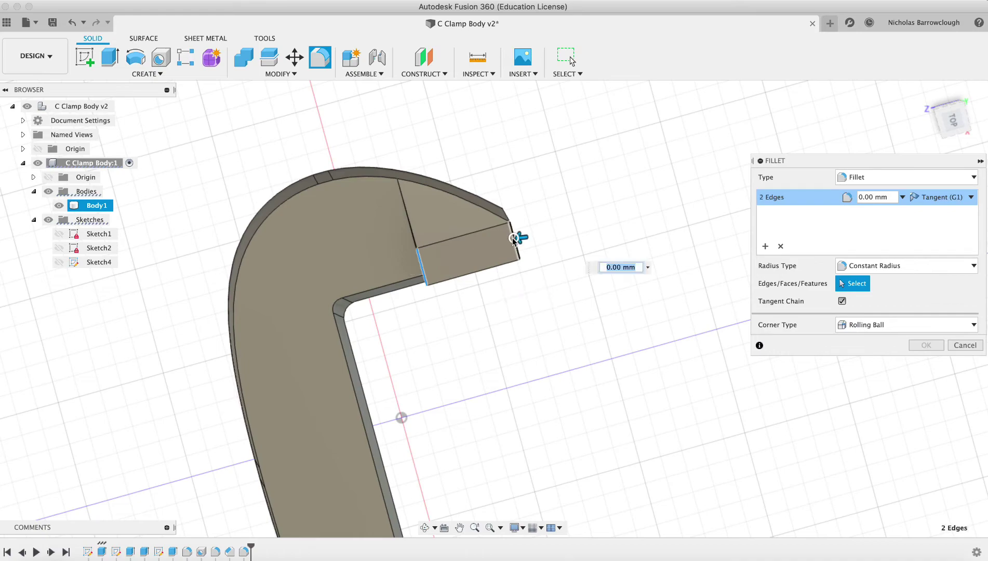
{"action": "left_click", "coordinate": [472, 274]}
{"action": "left_click", "coordinate": [424, 525]}
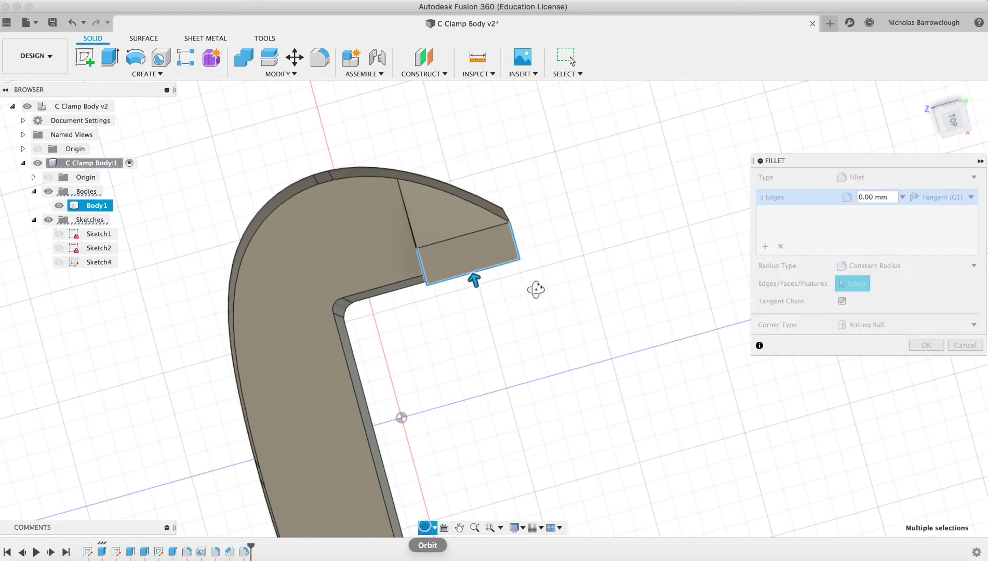
{"action": "left_click_drag", "start_coordinate": [533, 286], "coordinate": [432, 347]}
{"action": "key", "text": "Escape"}
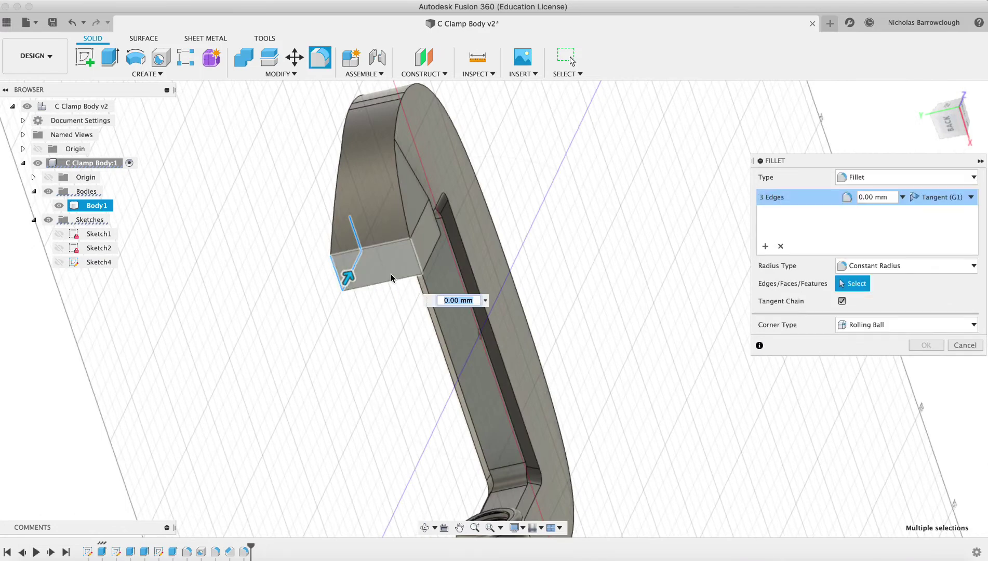
{"action": "left_click", "coordinate": [388, 279]}
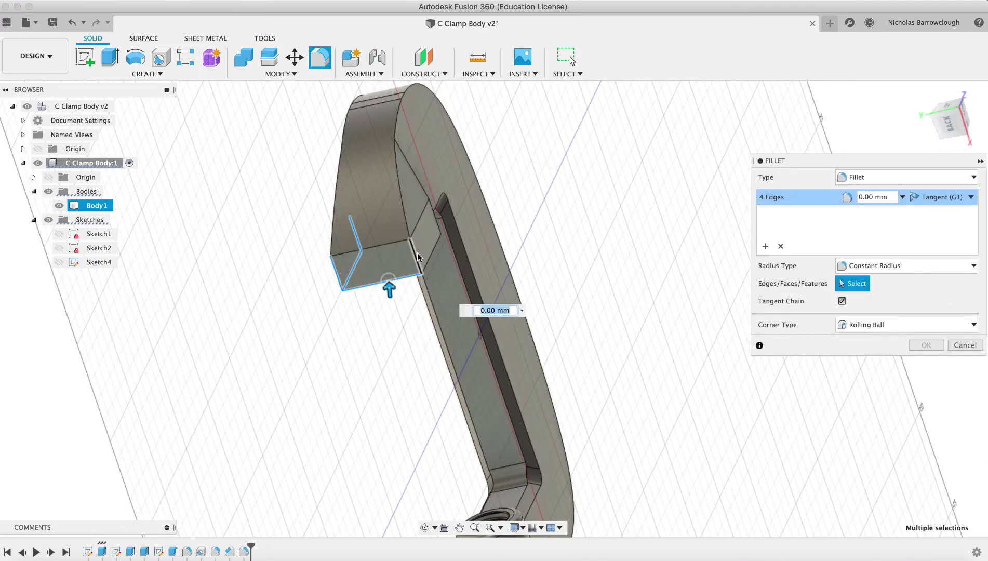
{"action": "left_click", "coordinate": [439, 221]}
{"action": "left_click", "coordinate": [432, 224]}
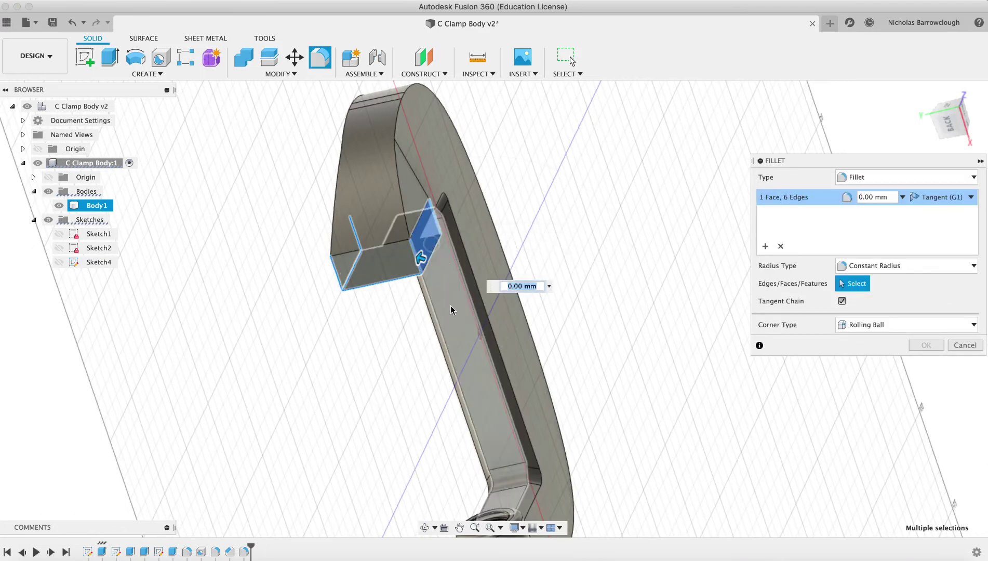
{"action": "key", "text": "Escape"}
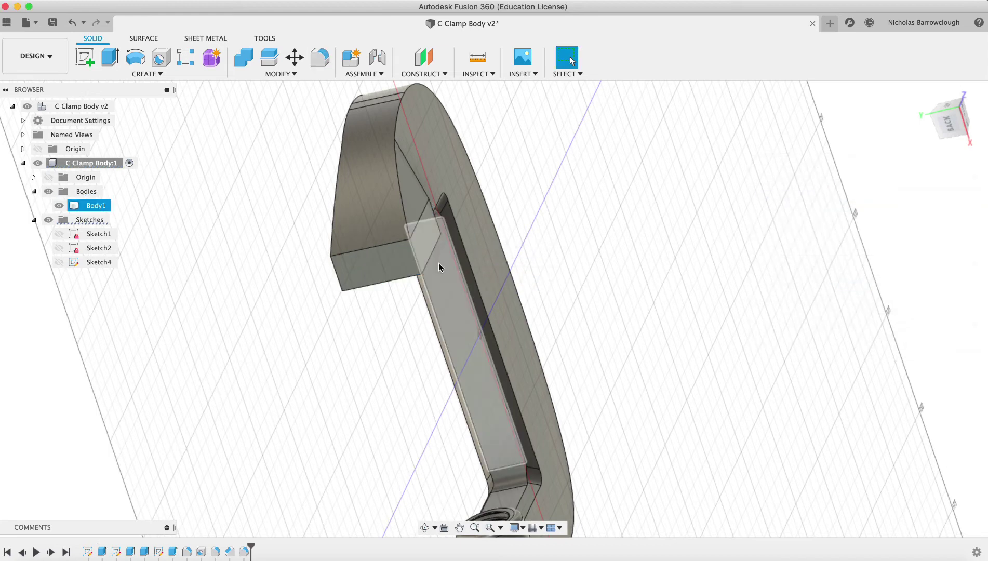
Step: Reselect the jaw block edges for a fillet, review from above, and cancel it
{"action": "key", "text": "f"}
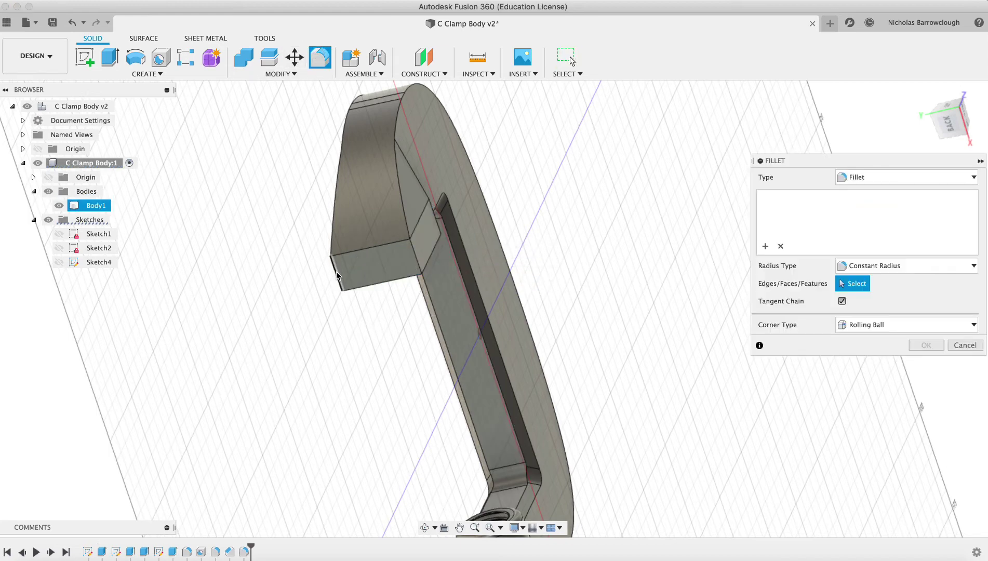
{"action": "left_click", "coordinate": [336, 273]}
{"action": "left_click", "coordinate": [415, 256]}
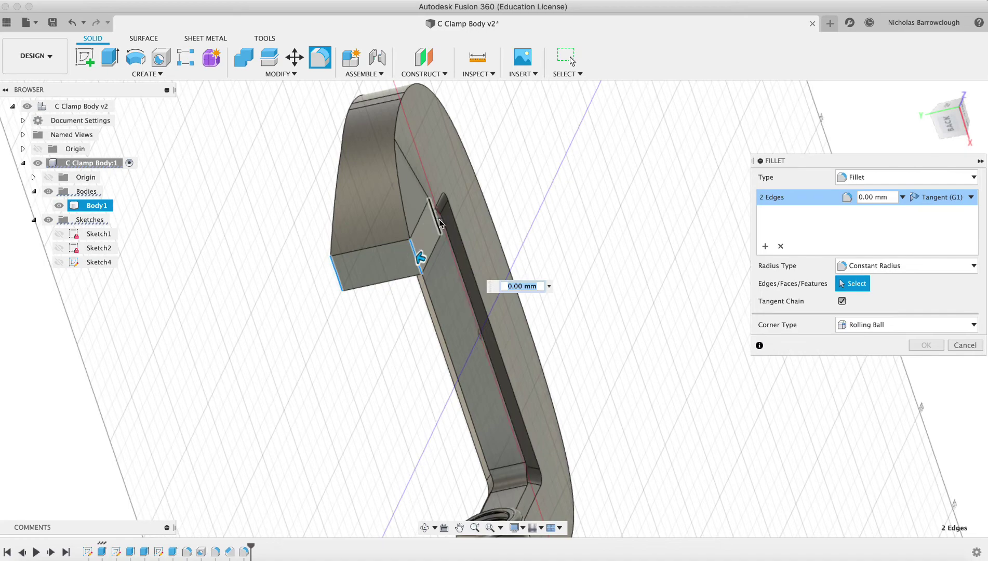
{"action": "left_click", "coordinate": [440, 220]}
{"action": "left_click", "coordinate": [431, 254]}
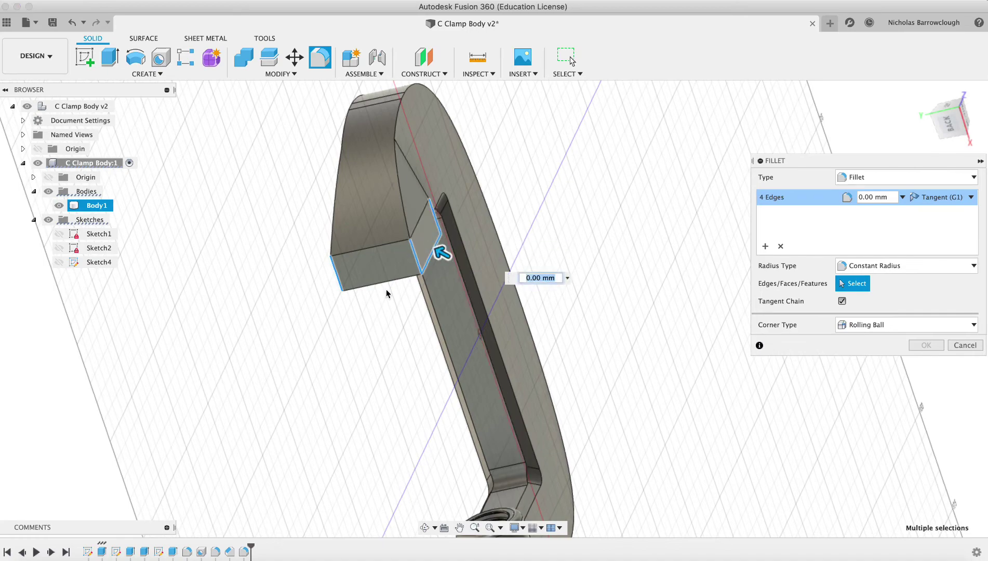
{"action": "left_click", "coordinate": [385, 282]}
{"action": "left_click", "coordinate": [424, 527]}
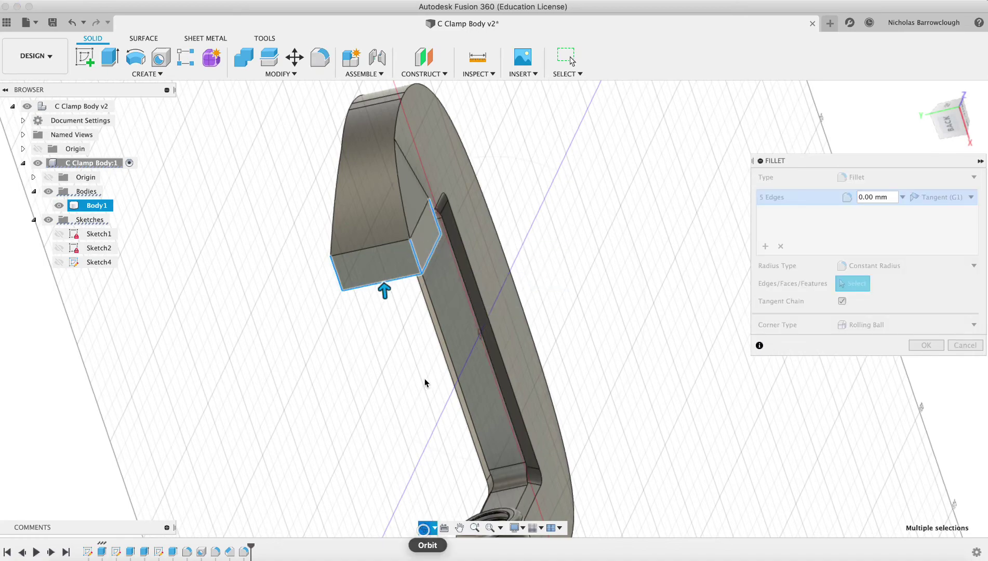
{"action": "left_click_drag", "start_coordinate": [425, 379], "coordinate": [556, 314]}
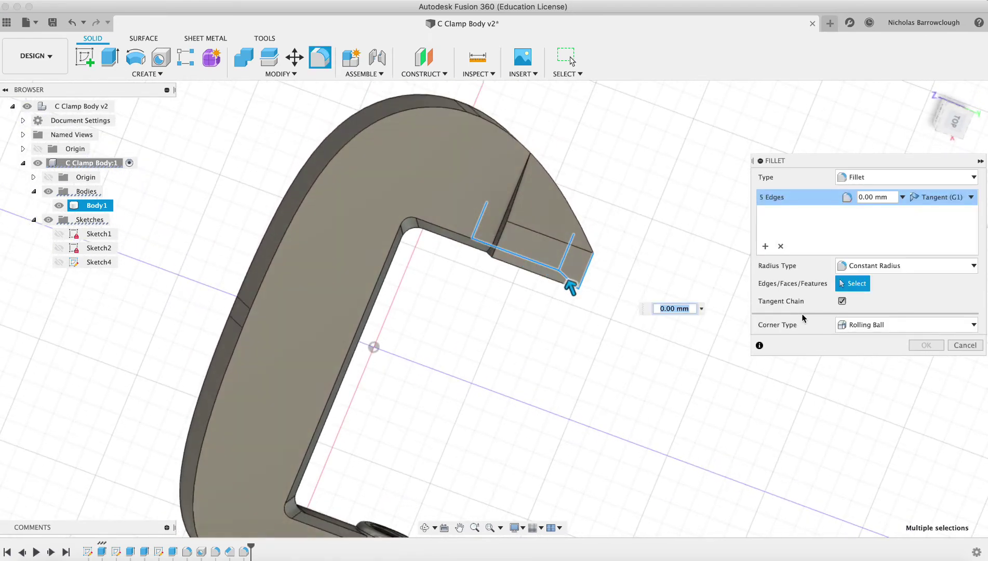
{"action": "left_click", "coordinate": [965, 345]}
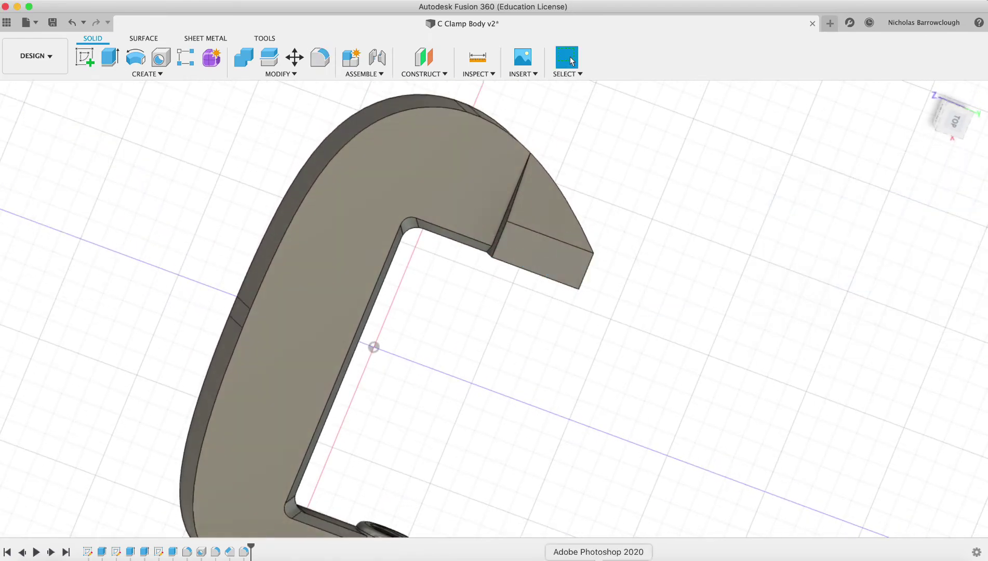
Step: Check the C_CLAMPS.jpg drawing in Photoshop, then return to Fusion 360 and begin a new sketch
{"action": "left_click", "coordinate": [591, 557]}
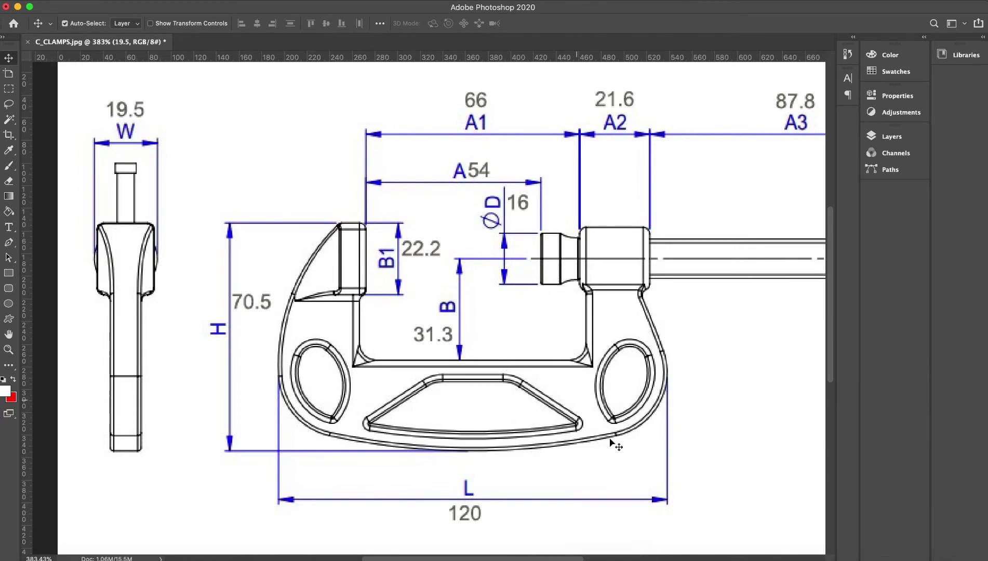
{"action": "left_click", "coordinate": [569, 557]}
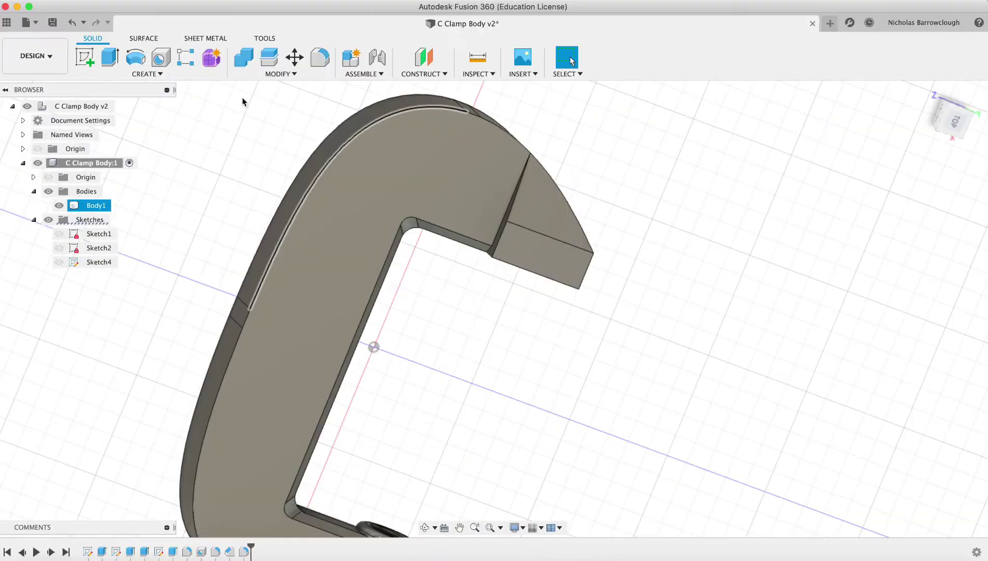
{"action": "mouse_move", "coordinate": [423, 528]}
{"action": "middle_mouse_down", "text": "shift"}
{"action": "mouse_move", "coordinate": [311, 312]}
{"action": "mouse_move", "coordinate": [130, 103]}
{"action": "middle_mouse_up", "text": "shift"}
{"action": "left_click", "coordinate": [96, 66]}
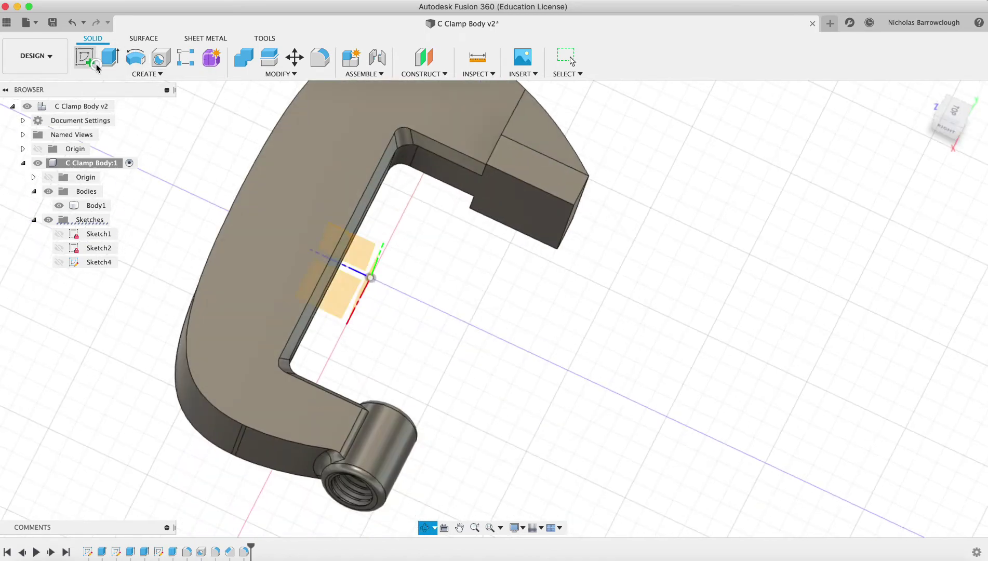
Step: Sketch a dividing line across the jaw block's face from its corner to the lower edge
{"action": "left_click", "coordinate": [497, 193]}
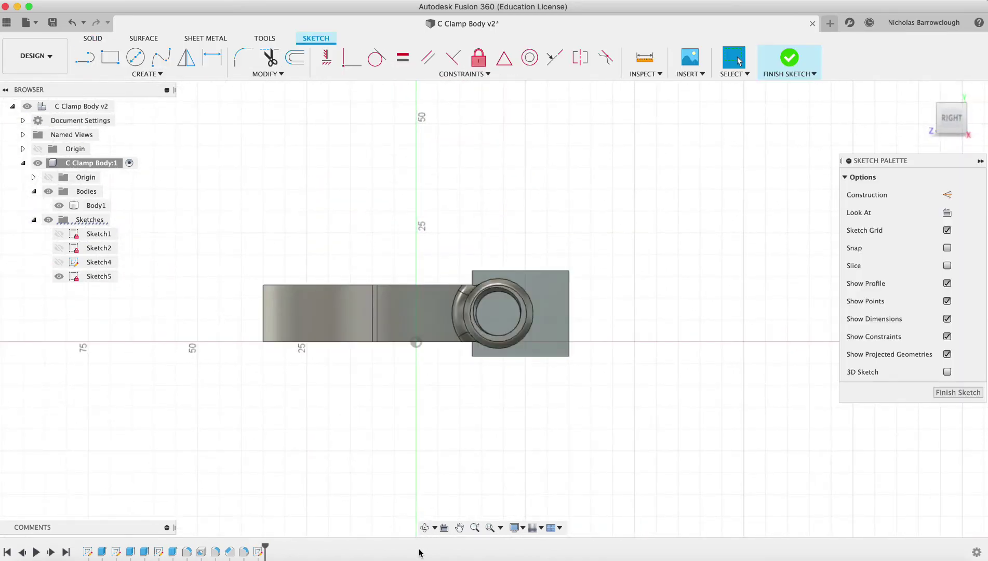
{"action": "left_click", "coordinate": [422, 528]}
{"action": "left_click_drag", "start_coordinate": [395, 394], "coordinate": [272, 153]}
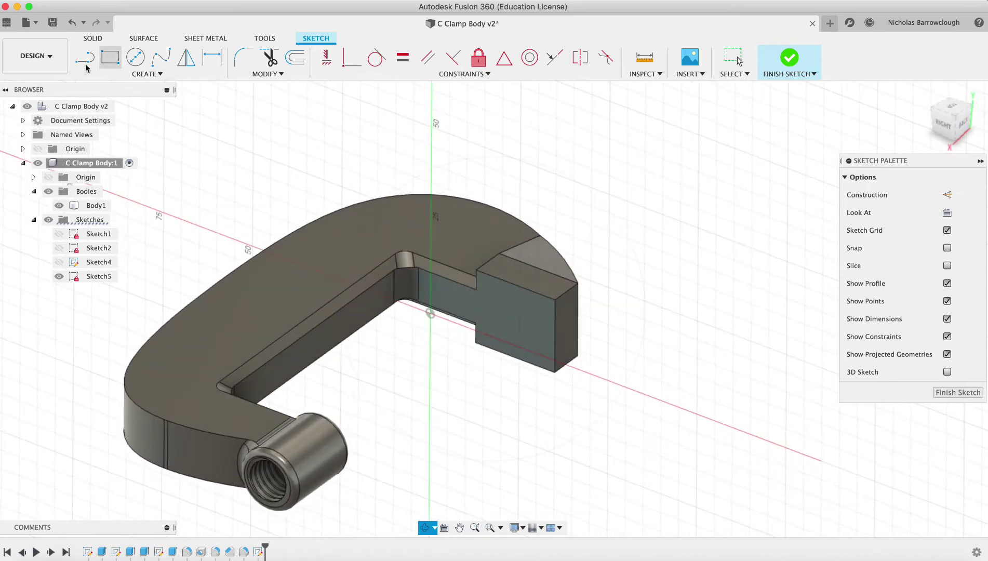
{"action": "left_click", "coordinate": [477, 290]}
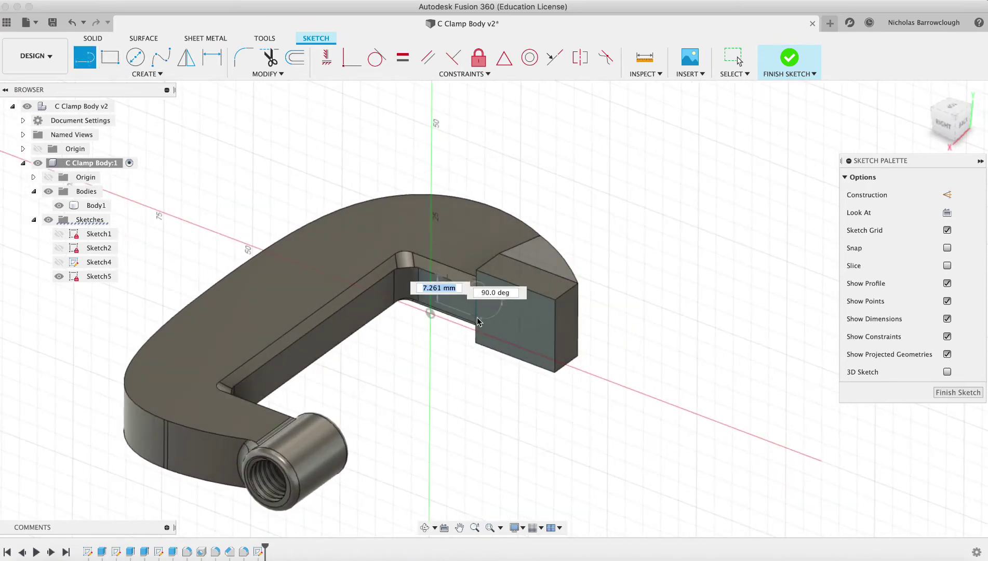
{"action": "left_click", "coordinate": [476, 322]}
{"action": "left_click", "coordinate": [946, 393]}
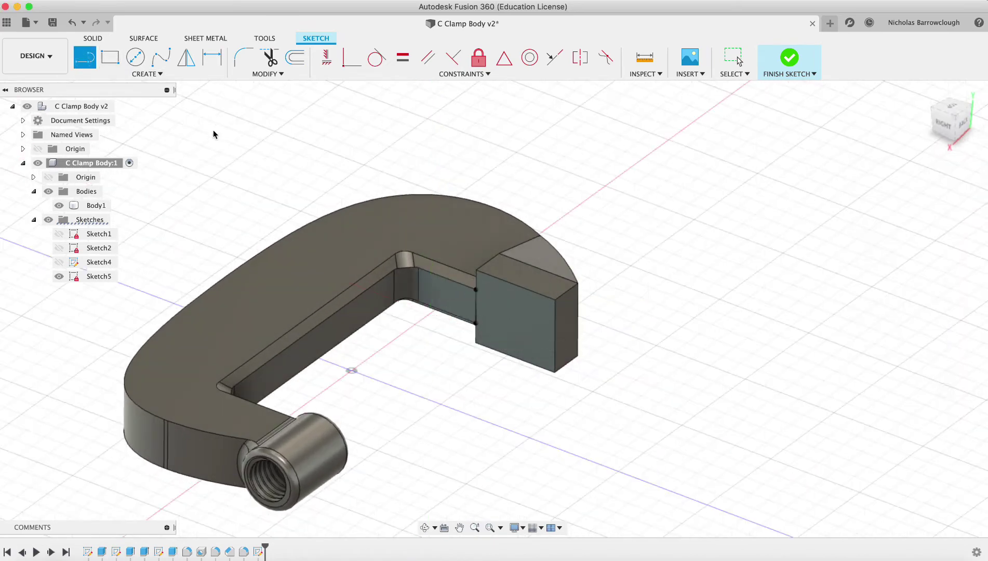
Step: Extrude the marked jaw face region 2 mm
{"action": "left_click", "coordinate": [110, 57]}
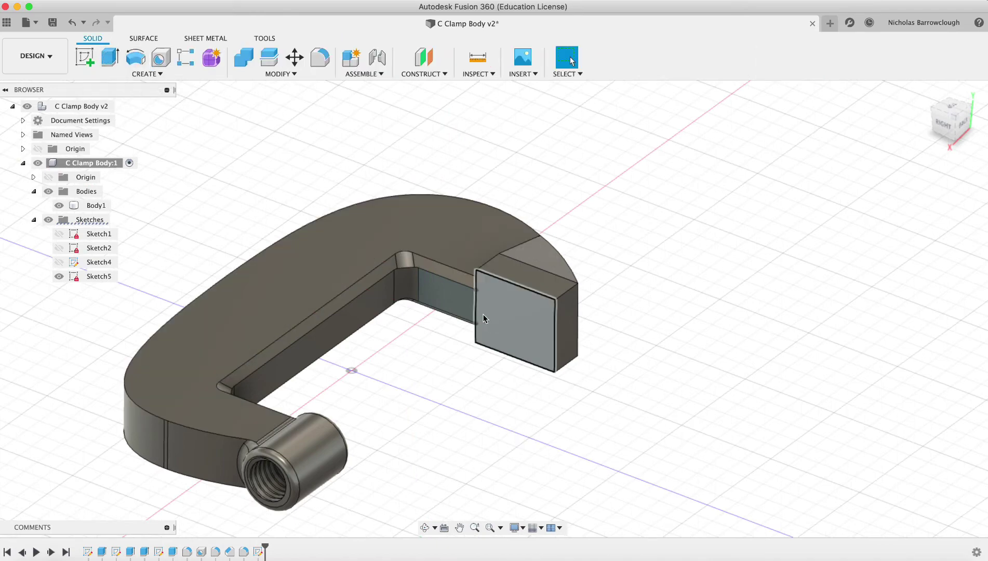
{"action": "type", "text": "2"}
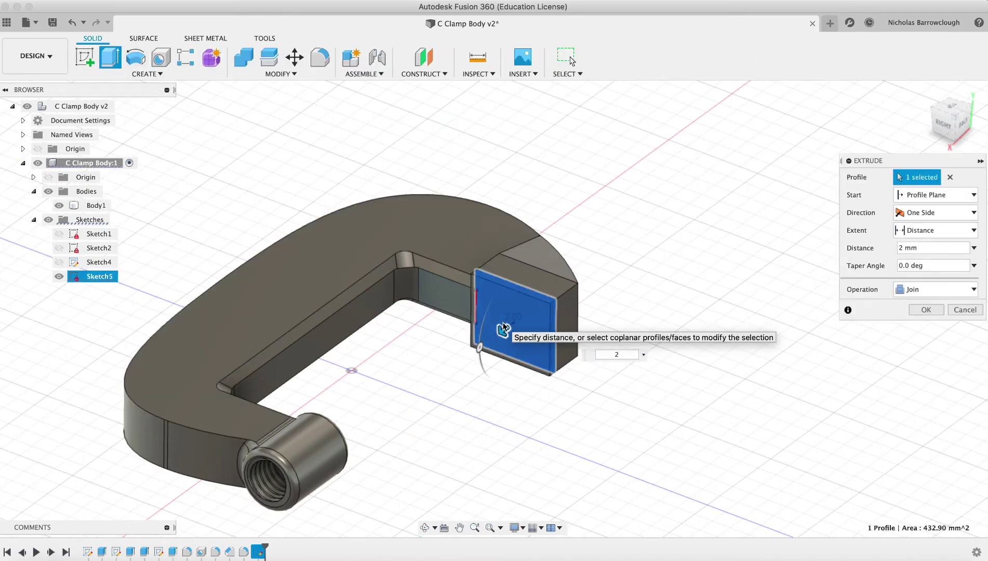
{"action": "key", "text": "Return"}
Step: Start a fillet and pick six edges of the raised upper jaw pad
{"action": "left_click", "coordinate": [326, 65]}
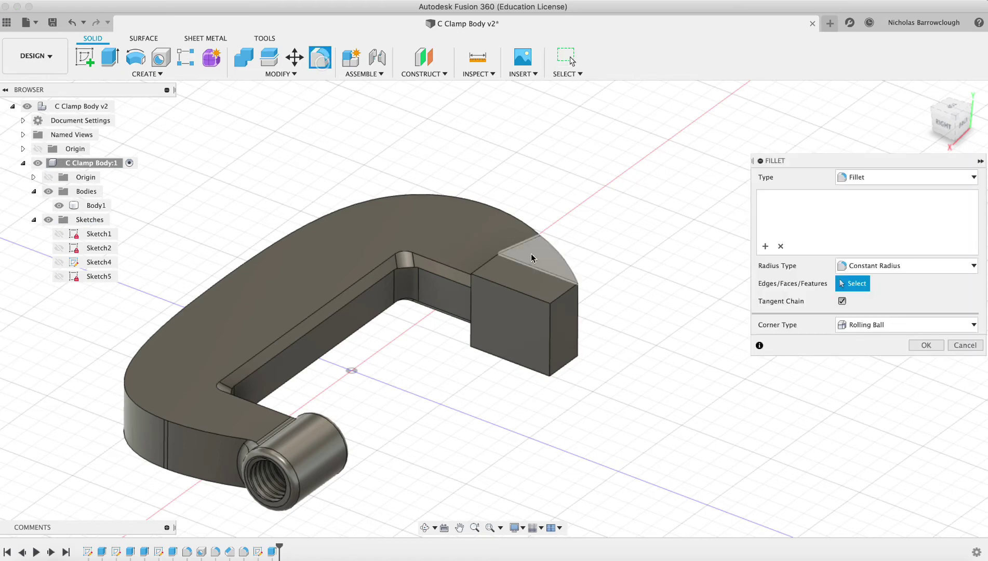
{"action": "left_click", "coordinate": [503, 285]}
{"action": "left_click", "coordinate": [560, 298]}
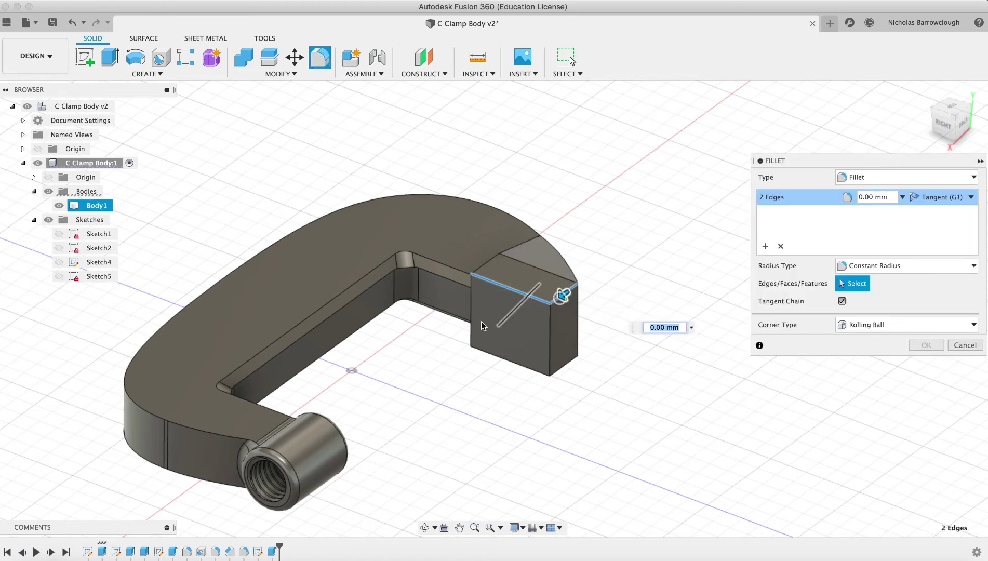
{"action": "left_click", "coordinate": [471, 309]}
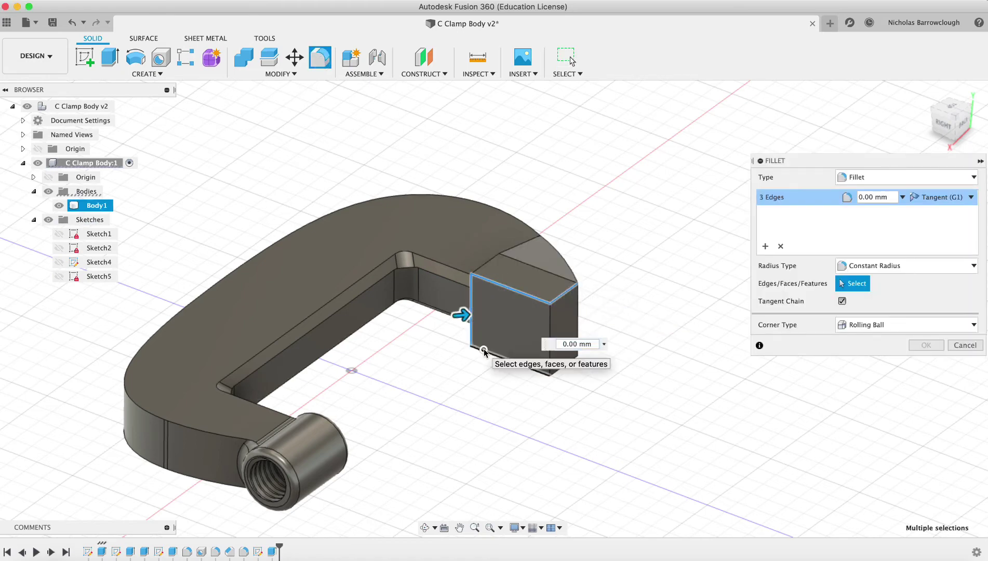
{"action": "left_click", "coordinate": [481, 349]}
{"action": "left_click", "coordinate": [550, 327]}
{"action": "left_click", "coordinate": [574, 363]}
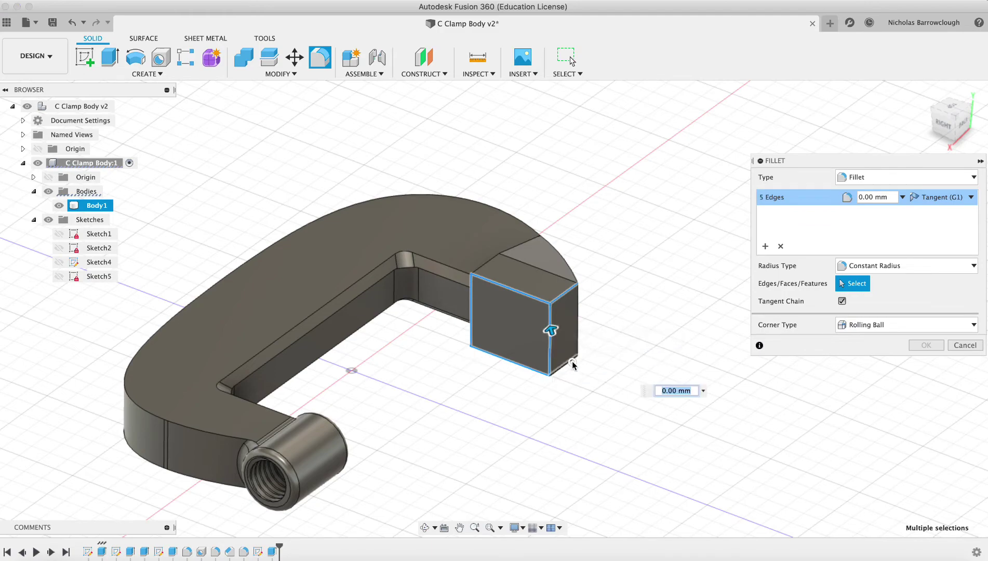
Step: Orbit to view the pad from underneath and compare with the reference drawing
{"action": "left_click", "coordinate": [433, 530]}
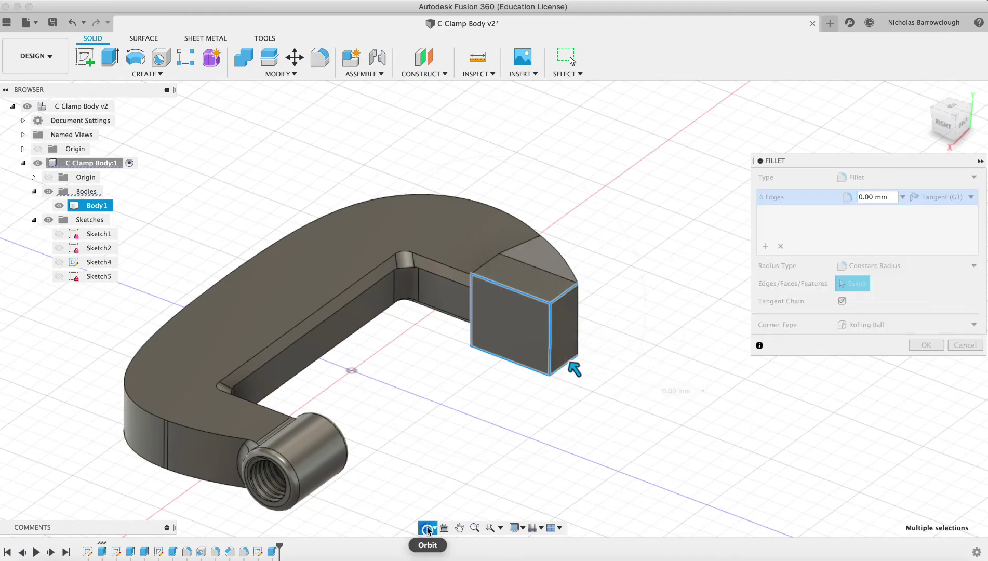
{"action": "left_click_drag", "start_coordinate": [537, 264], "coordinate": [316, 307]}
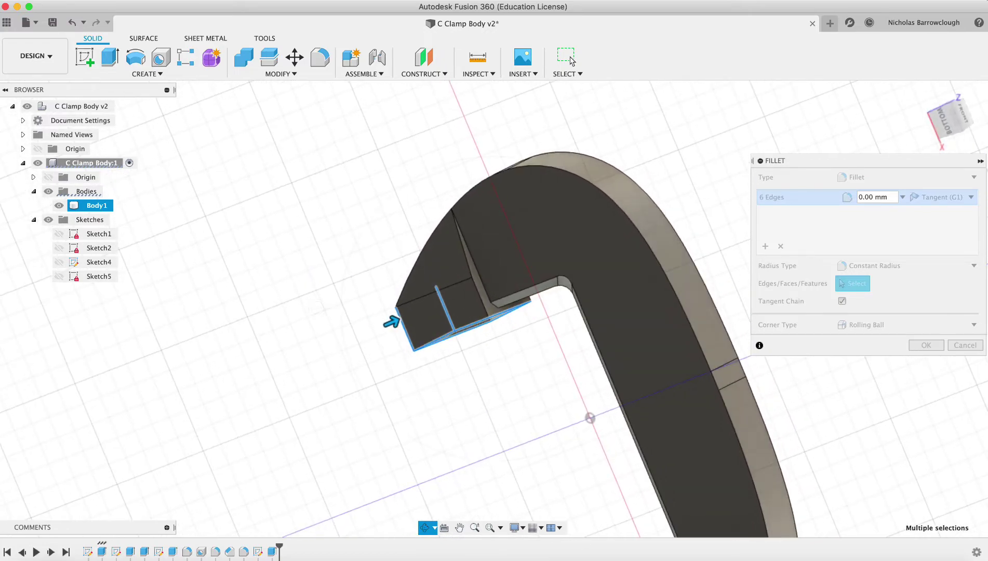
{"action": "left_click", "coordinate": [598, 559]}
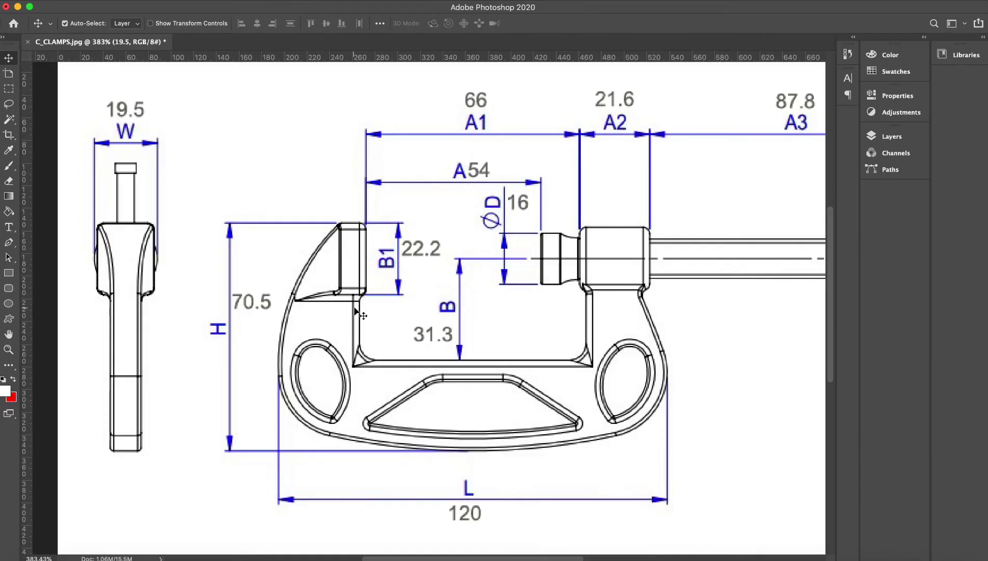
{"action": "left_click", "coordinate": [531, 559]}
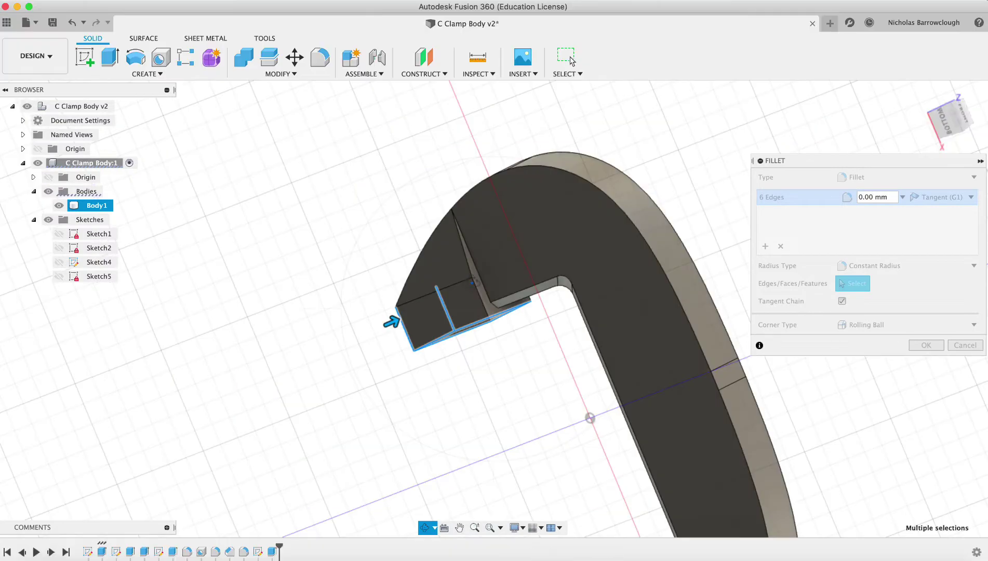
Step: Add another pad edge to the fillet and view the pad from the front
{"action": "left_click", "coordinate": [476, 298]}
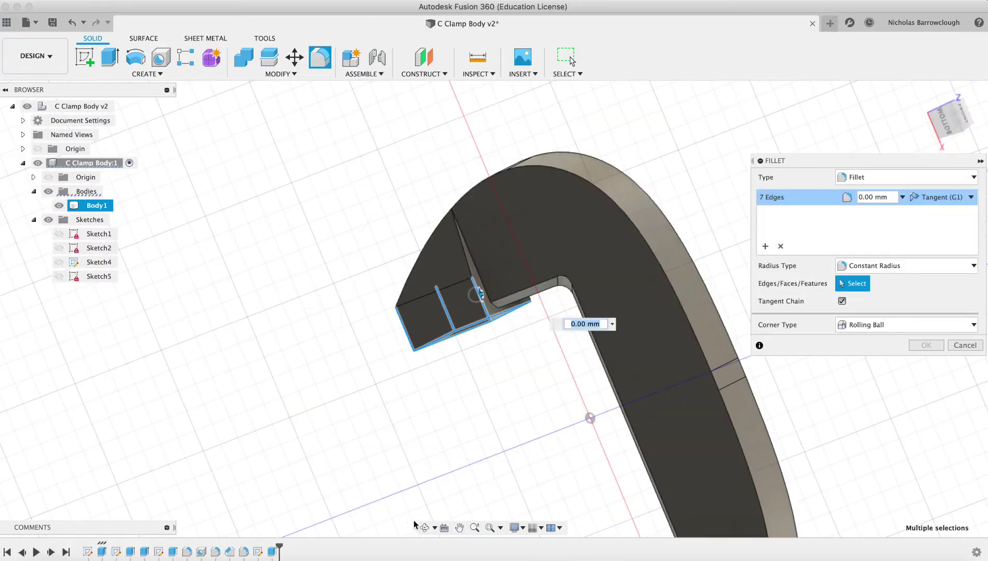
{"action": "left_click", "coordinate": [424, 527]}
{"action": "left_click_drag", "start_coordinate": [550, 317], "coordinate": [511, 288]}
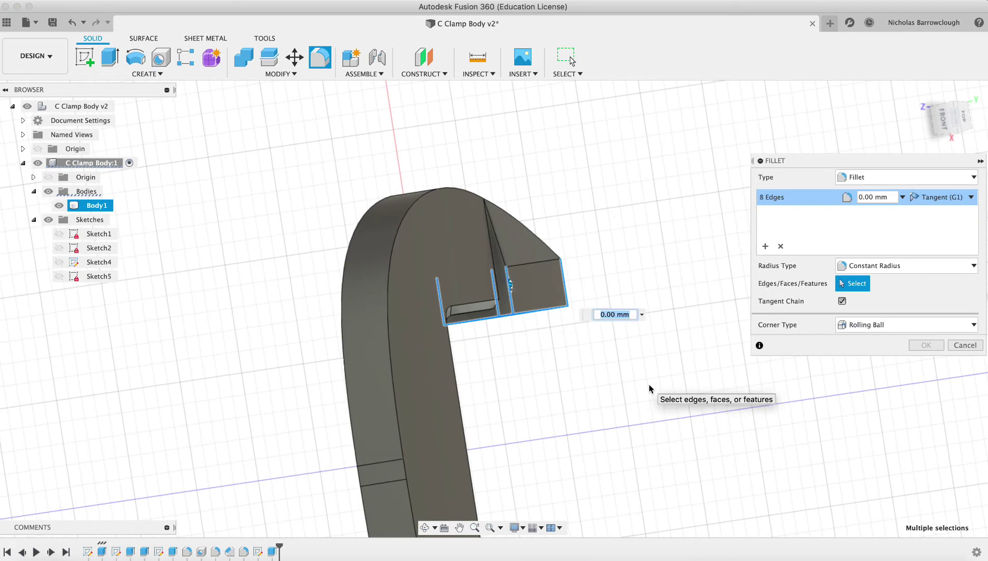
Step: Apply the pad fillet at 2 mm radius instead of 1.5, then inspect it from above
{"action": "type", "text": "1.5"}
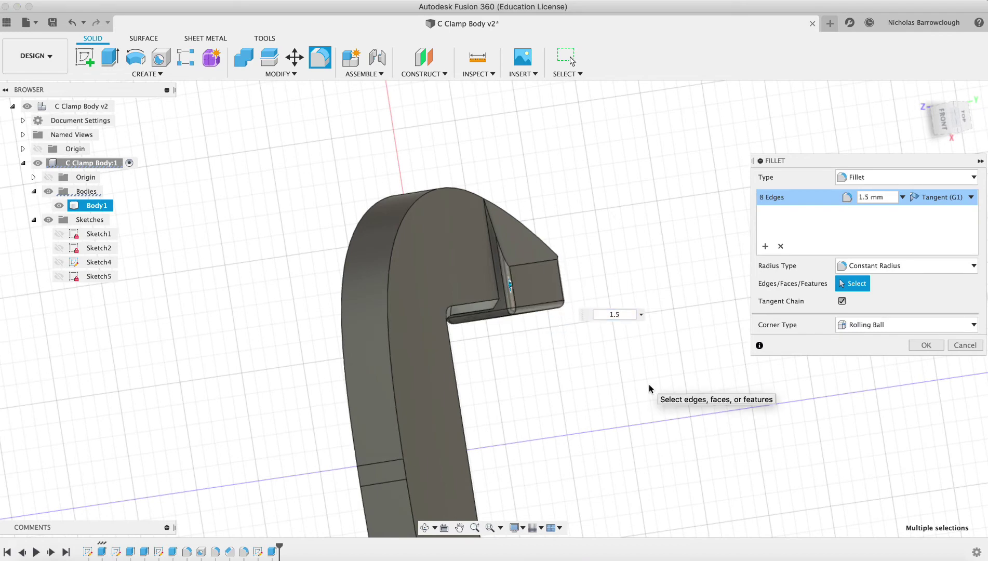
{"action": "key", "text": "BackSpace"}
{"action": "key", "text": "BackSpace"}
{"action": "key", "text": "BackSpace"}
{"action": "type", "text": "2"}
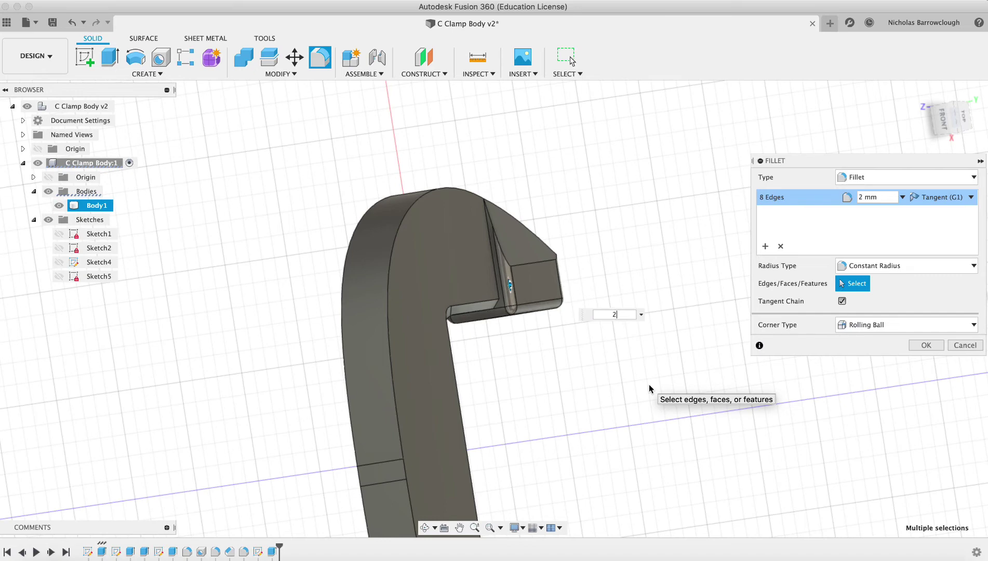
{"action": "key", "text": "Return"}
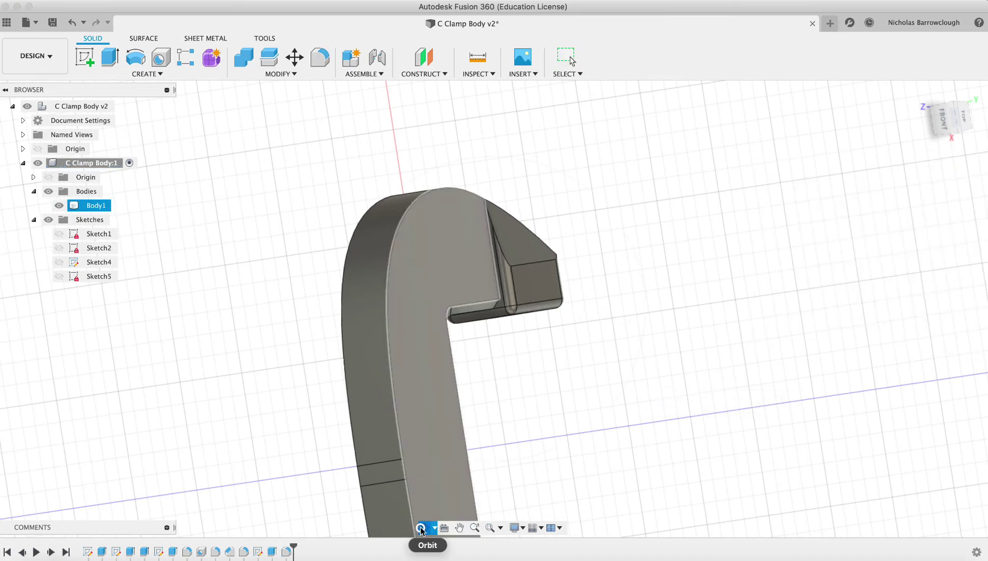
{"action": "left_click", "coordinate": [420, 527]}
{"action": "left_click_drag", "start_coordinate": [571, 206], "coordinate": [476, 235]}
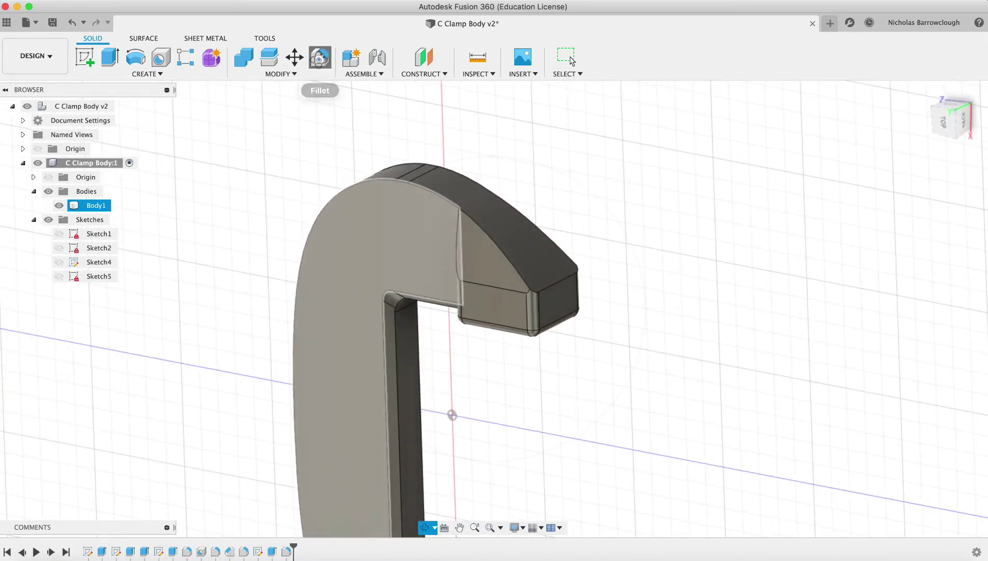
Step: Start a new fillet on the top, left and bottom outer C edges with 1 mm radius
{"action": "key", "text": "Escape"}
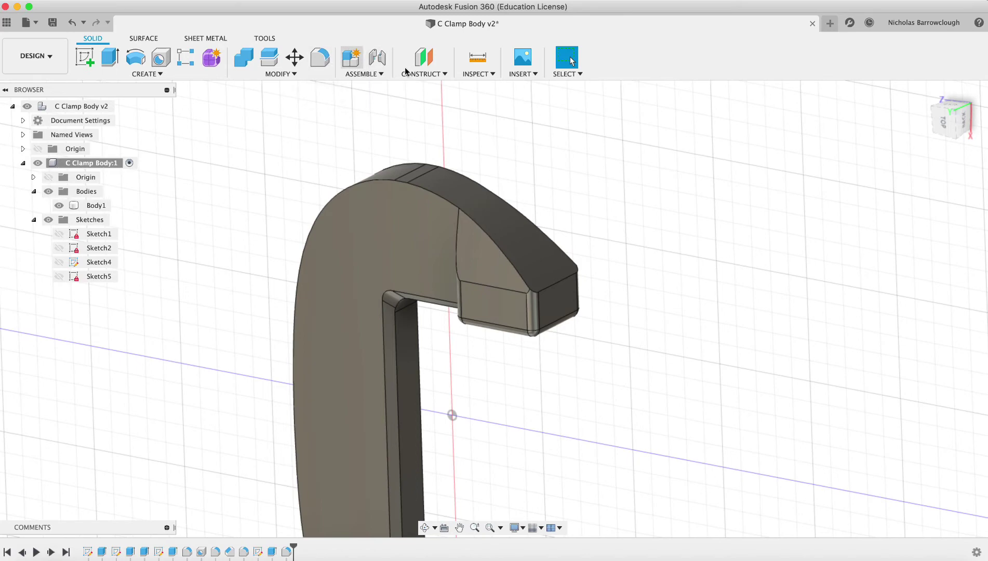
{"action": "left_click", "coordinate": [320, 60]}
{"action": "left_click", "coordinate": [501, 249]}
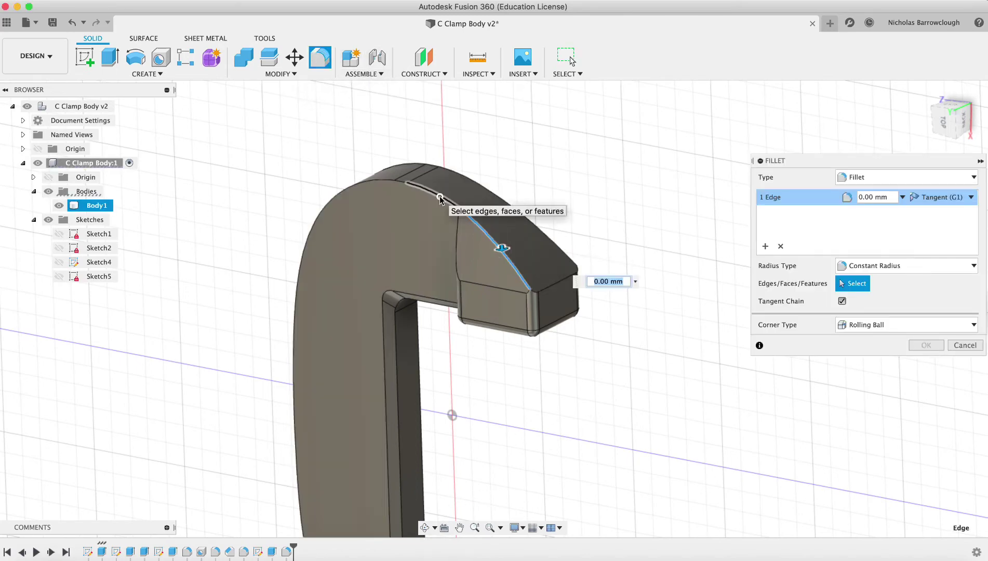
{"action": "left_click", "coordinate": [439, 196]}
{"action": "left_click", "coordinate": [395, 178]}
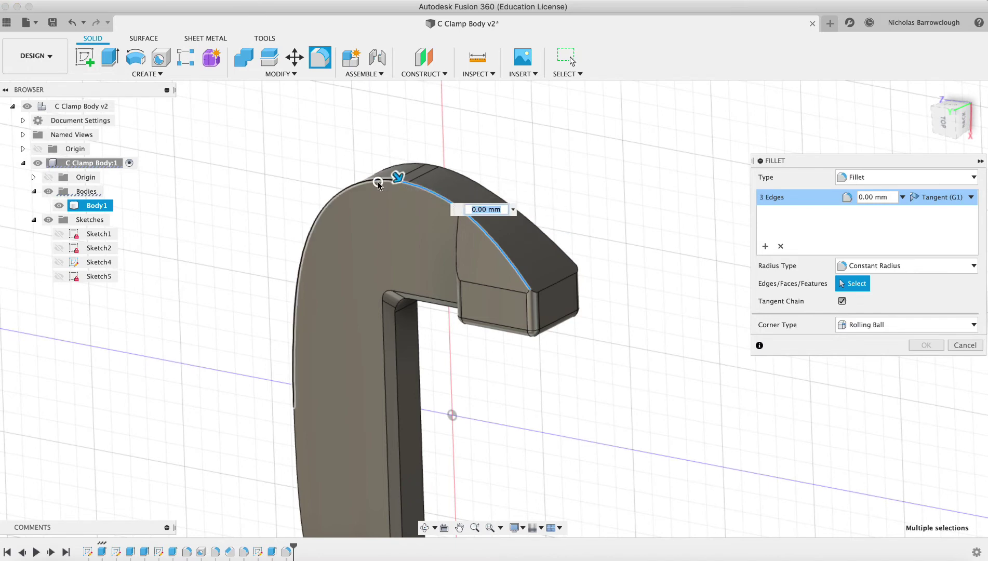
{"action": "scroll", "coordinate": [550, 362], "scroll_direction": "down", "scroll_amount": 10}
{"action": "left_click", "coordinate": [314, 217]}
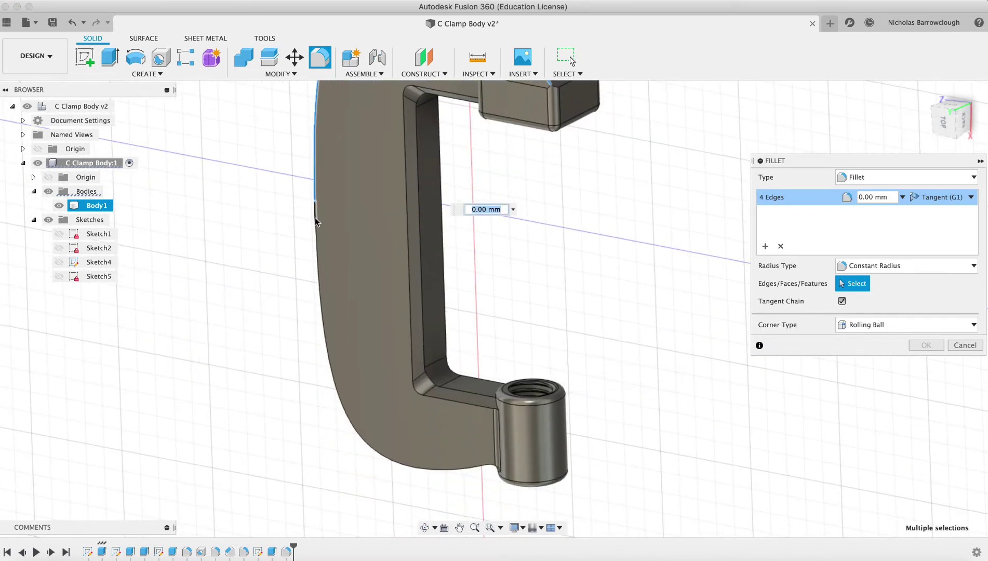
{"action": "left_click", "coordinate": [315, 224]}
{"action": "left_click", "coordinate": [315, 239]}
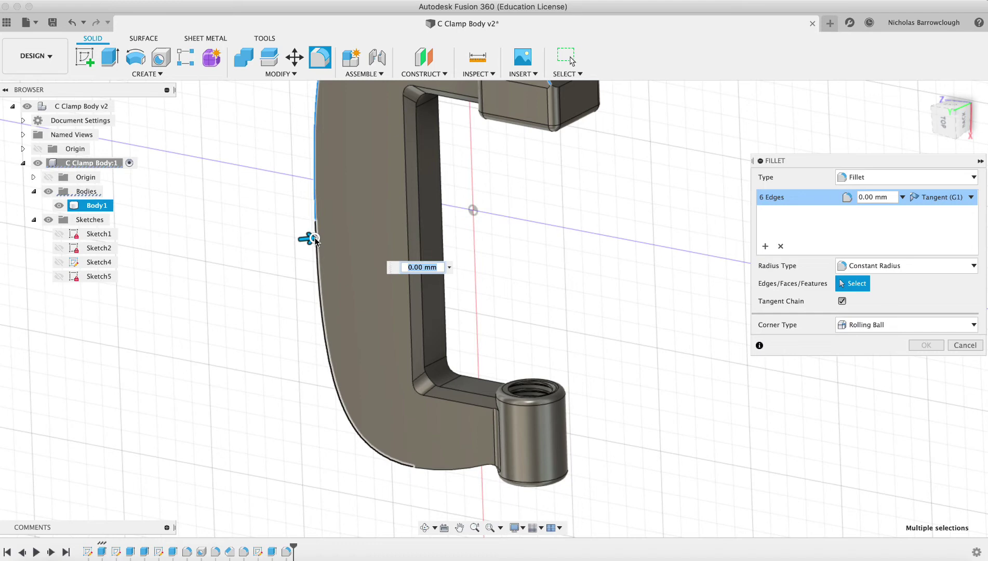
{"action": "left_click", "coordinate": [432, 469]}
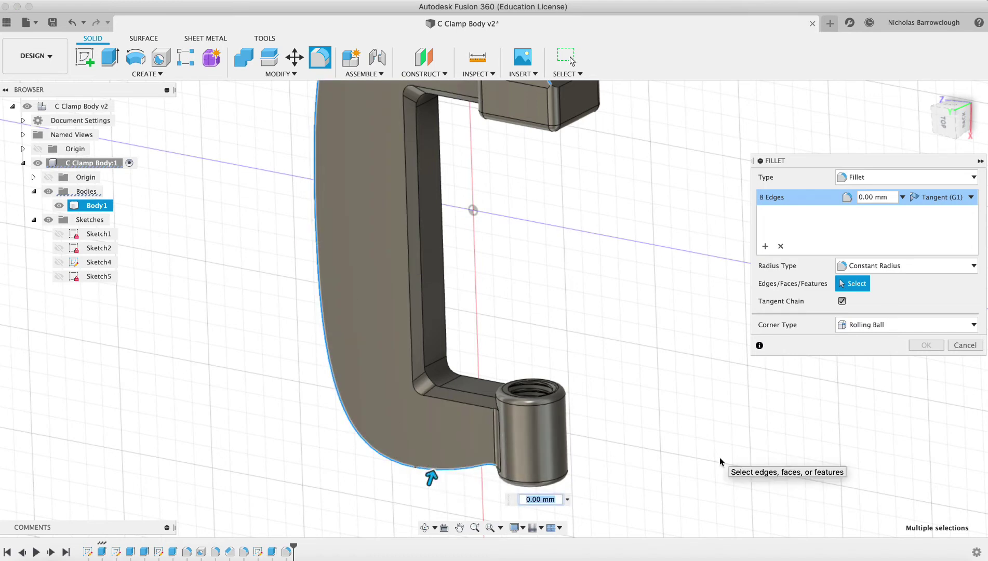
{"action": "type", "text": "1"}
{"action": "key", "text": "Return"}
Step: Add the upper jaw's right and top edges, inner curves and lower jaw outer edge
{"action": "scroll", "coordinate": [532, 269], "scroll_direction": "up", "scroll_amount": 6}
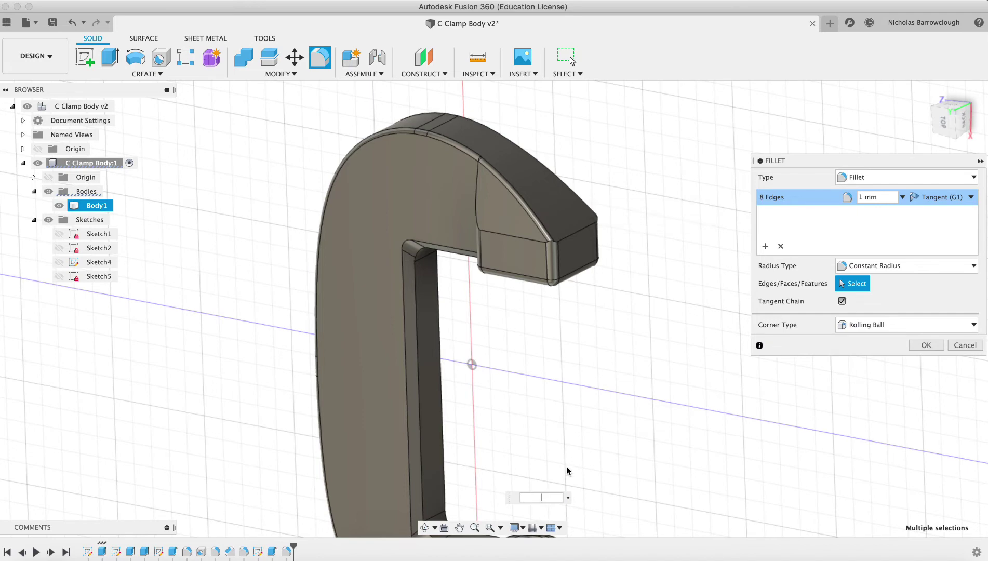
{"action": "type", "text": "0"}
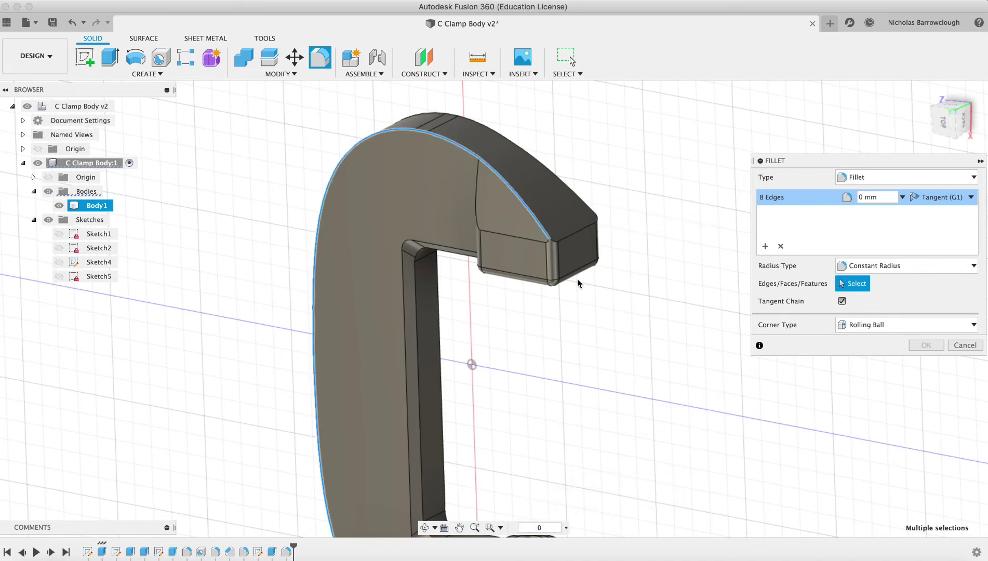
{"action": "left_click", "coordinate": [580, 202]}
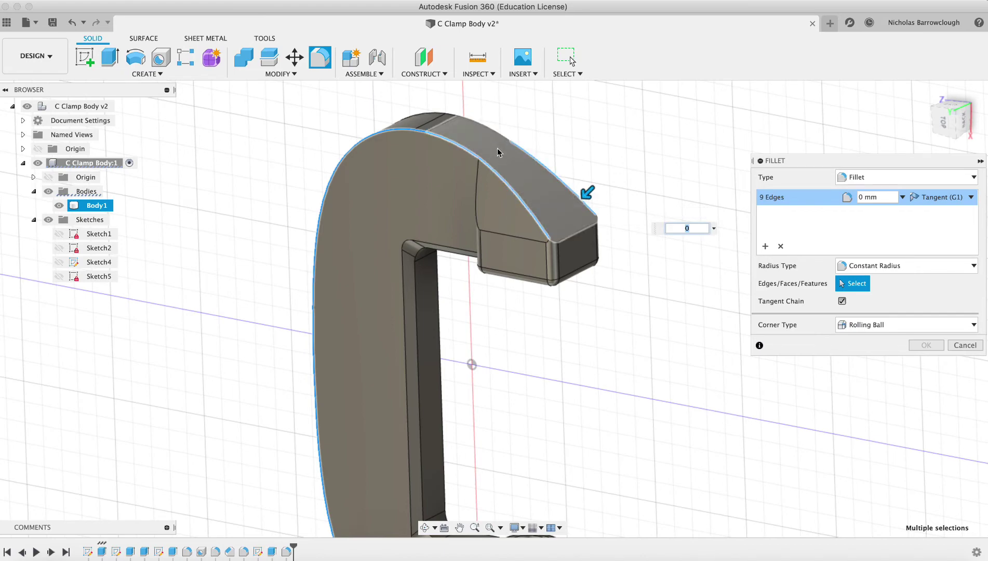
{"action": "left_click", "coordinate": [494, 135]}
{"action": "left_click", "coordinate": [450, 115]}
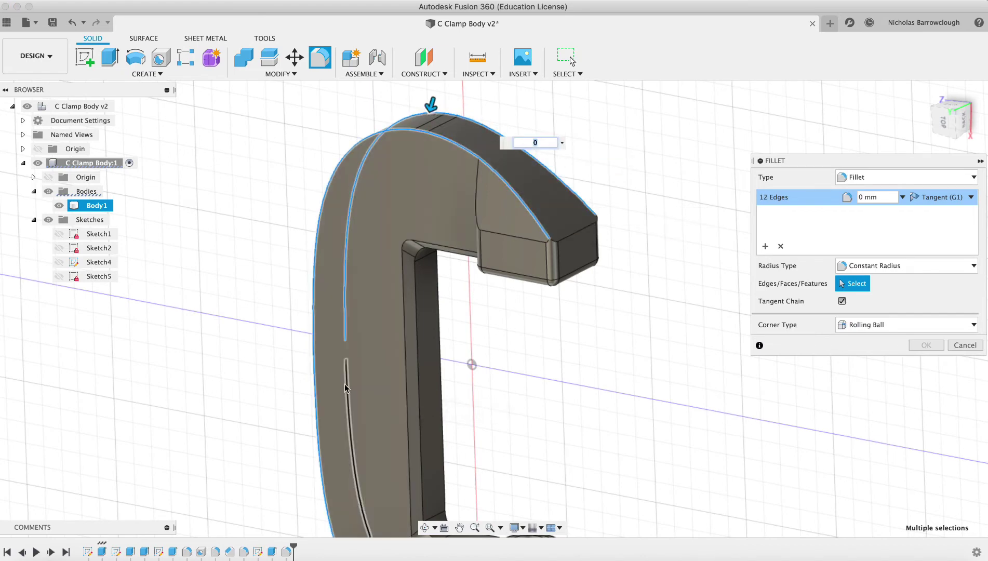
{"action": "left_click", "coordinate": [345, 352]}
{"action": "left_click", "coordinate": [347, 375]}
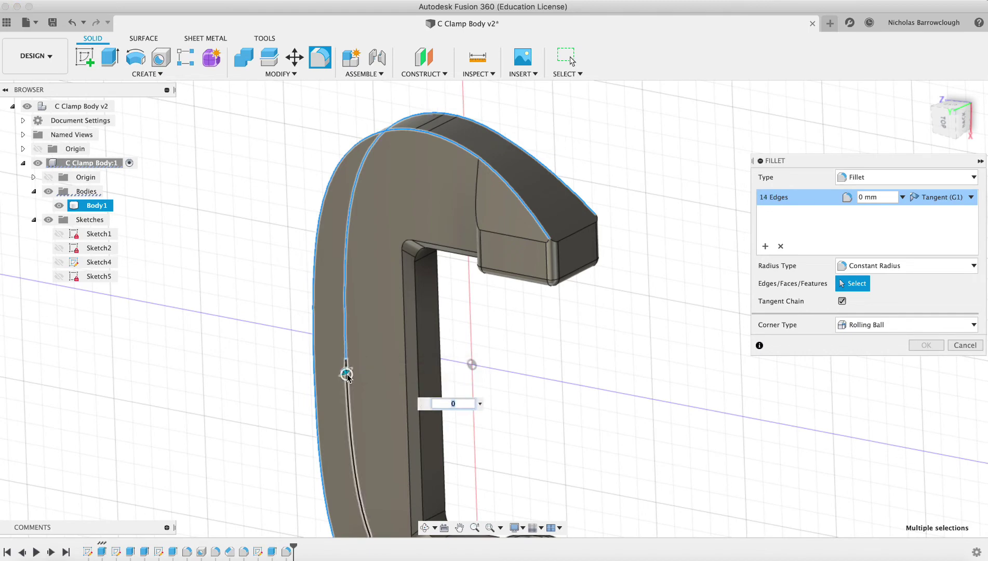
{"action": "scroll", "coordinate": [395, 423], "scroll_direction": "down", "scroll_amount": 5}
{"action": "scroll", "coordinate": [395, 423], "scroll_direction": "down", "scroll_amount": 5}
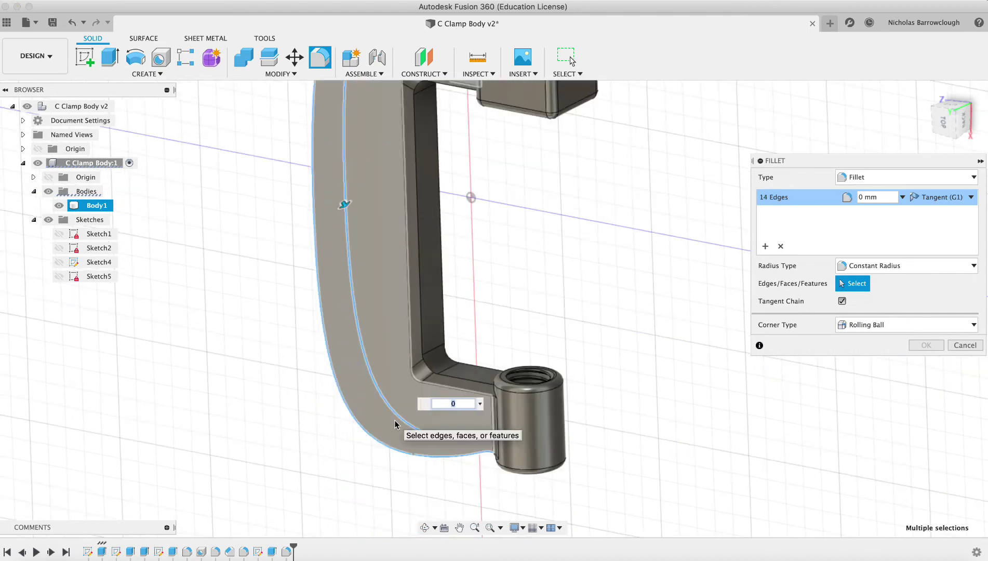
{"action": "left_click", "coordinate": [467, 441]}
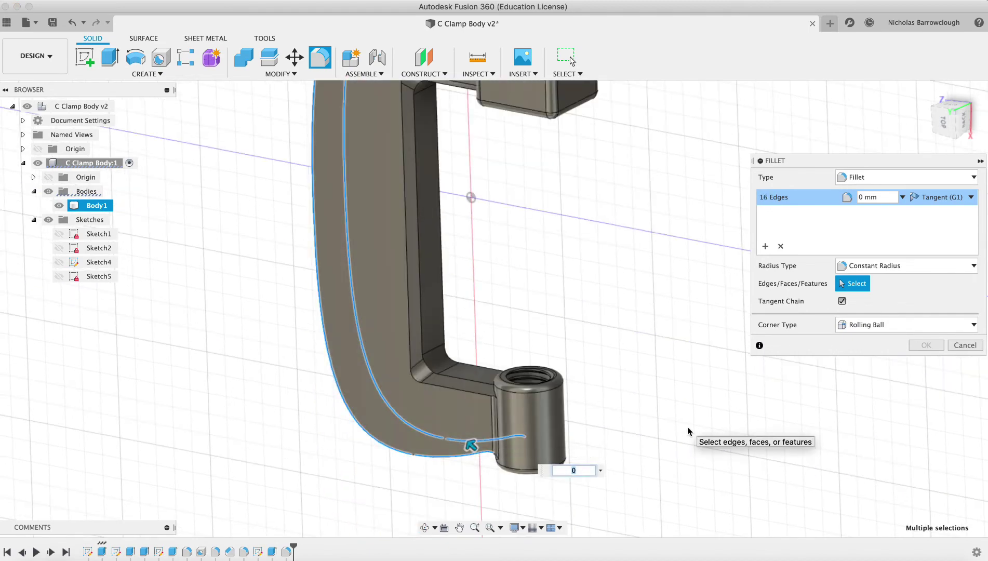
Step: Add the last short lower-jaw segments to reach 18 edges and view the fillet error
{"action": "left_click", "coordinate": [475, 527]}
{"action": "left_click_drag", "start_coordinate": [462, 459], "coordinate": [463, 453]}
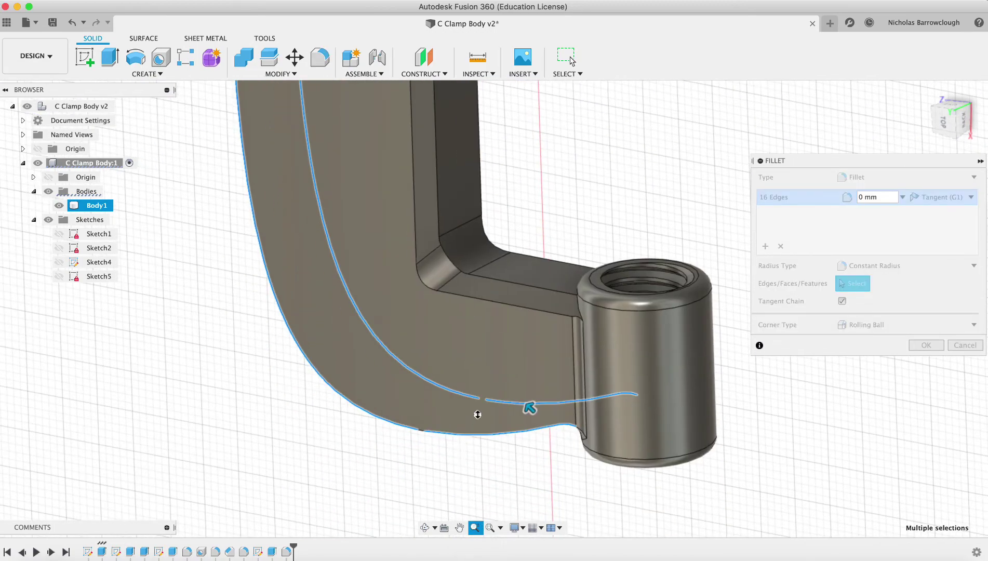
{"action": "left_click_drag", "start_coordinate": [478, 414], "coordinate": [537, 385]}
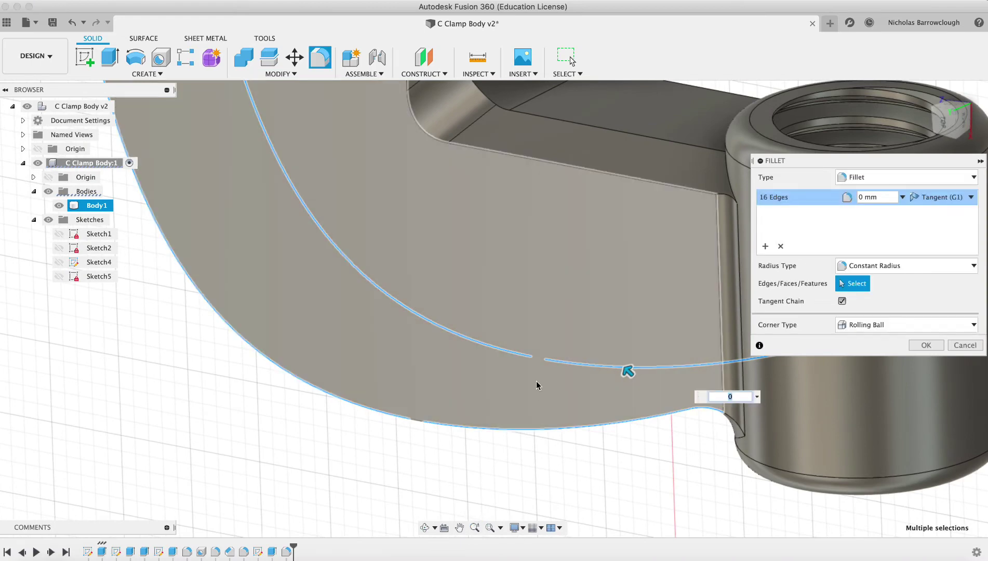
{"action": "left_click", "coordinate": [537, 358]}
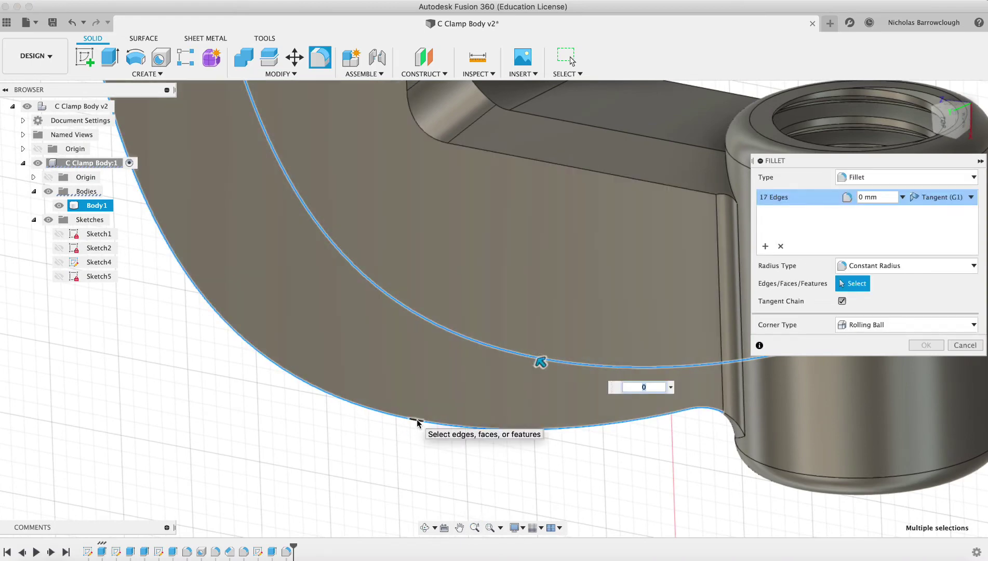
{"action": "left_click", "coordinate": [417, 421]}
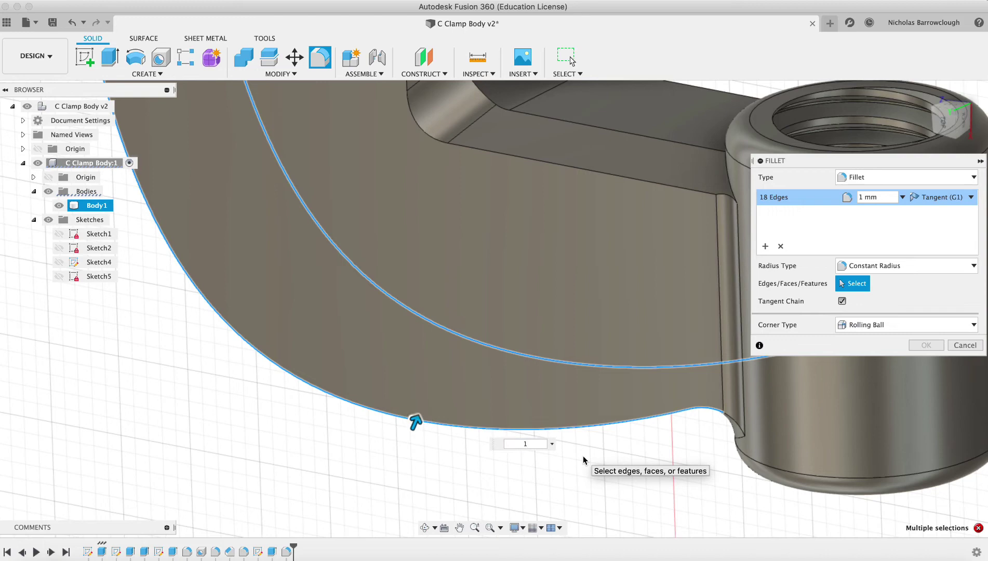
{"action": "left_click", "coordinate": [978, 528]}
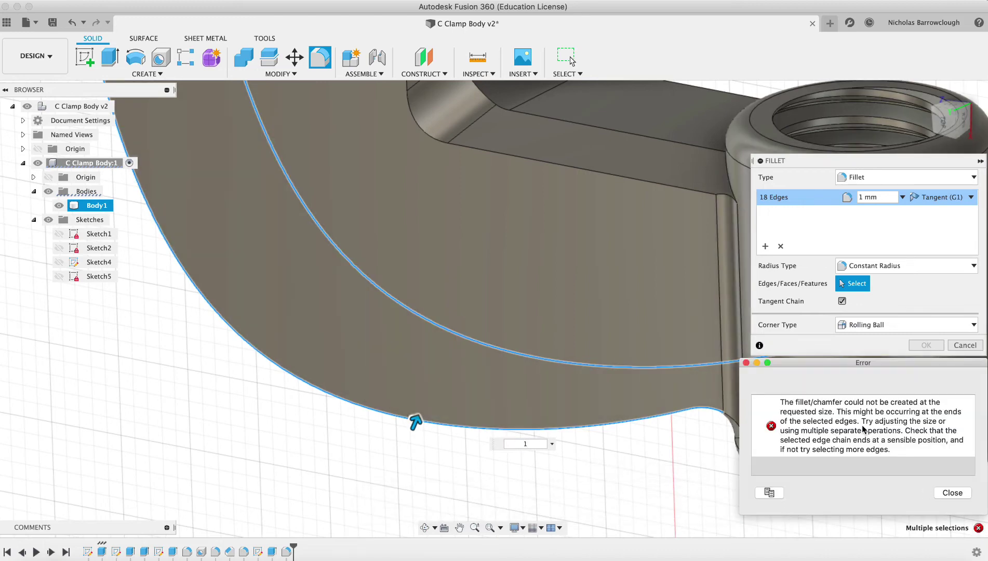
Step: Close the fillet error and inspect the inner corner and clamp body
{"action": "left_click", "coordinate": [952, 492]}
{"action": "left_click", "coordinate": [425, 527]}
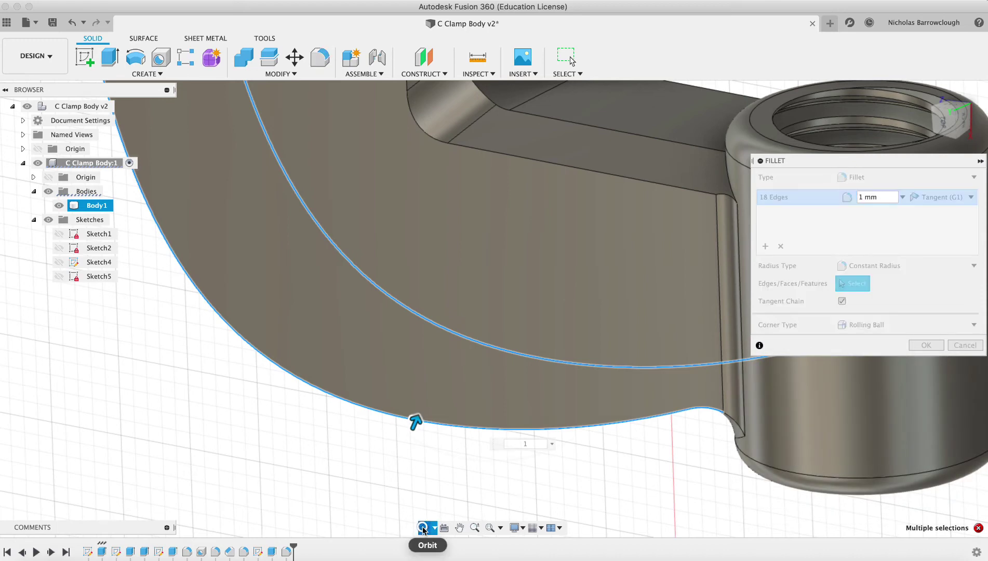
{"action": "left_click_drag", "start_coordinate": [469, 390], "coordinate": [420, 338]}
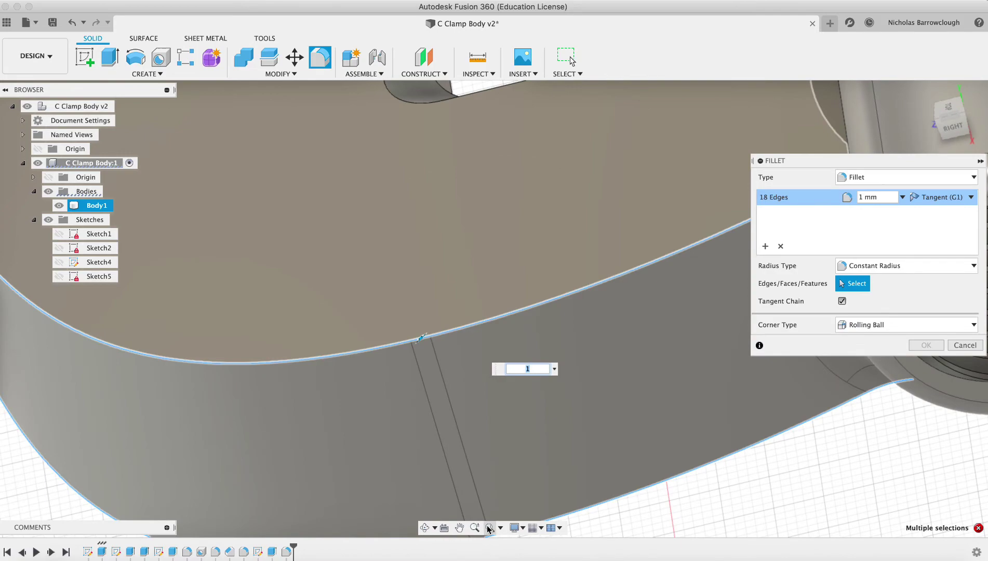
{"action": "left_click", "coordinate": [475, 528]}
{"action": "left_click_drag", "start_coordinate": [544, 369], "coordinate": [498, 295]}
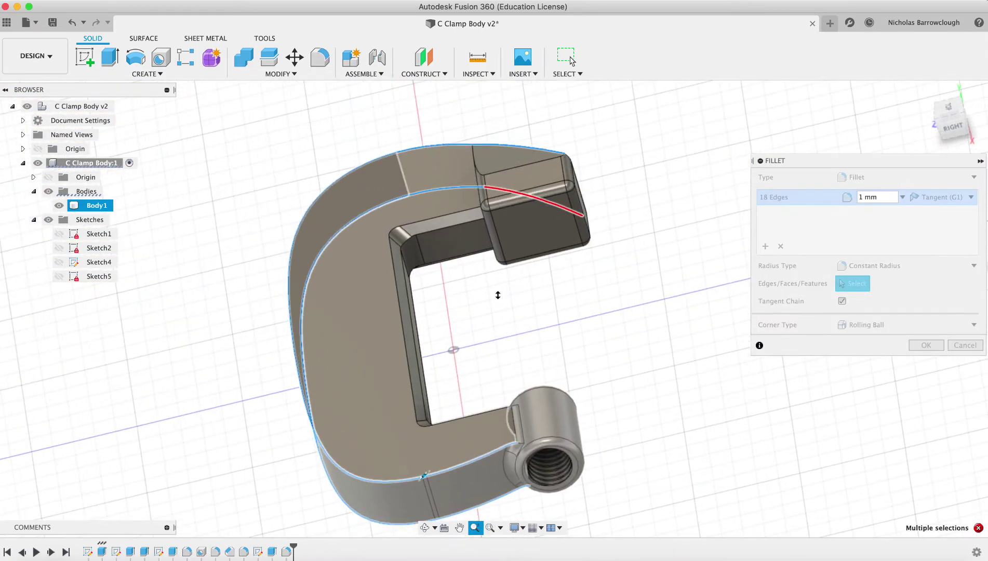
Step: Rotate and zoom in on the upper jaw edges, then return to the fillet
{"action": "left_click", "coordinate": [423, 527]}
{"action": "left_click_drag", "start_coordinate": [478, 227], "coordinate": [420, 124]}
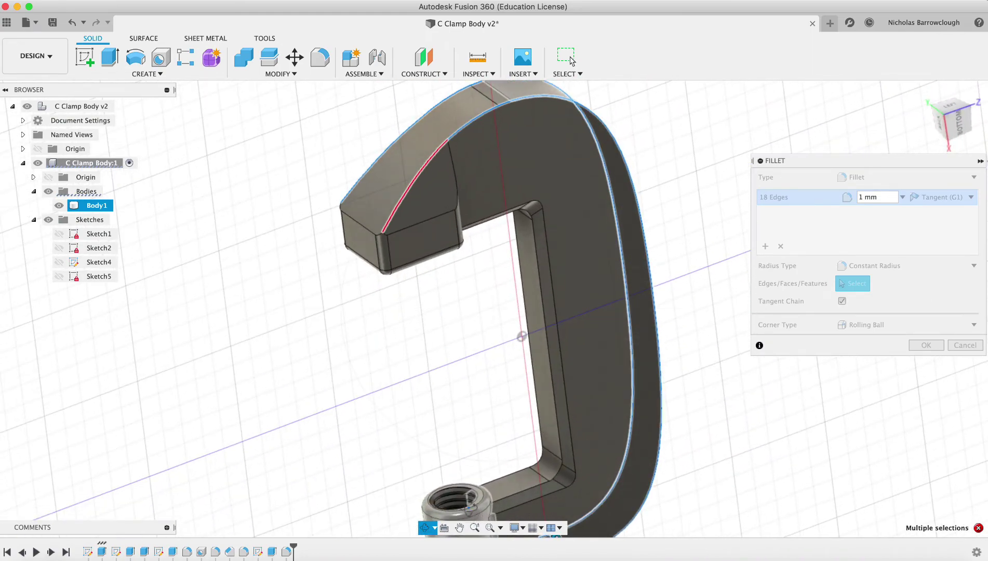
{"action": "left_click", "coordinate": [474, 527]}
{"action": "left_click_drag", "start_coordinate": [430, 162], "coordinate": [443, 185]}
{"action": "key", "text": "Escape"}
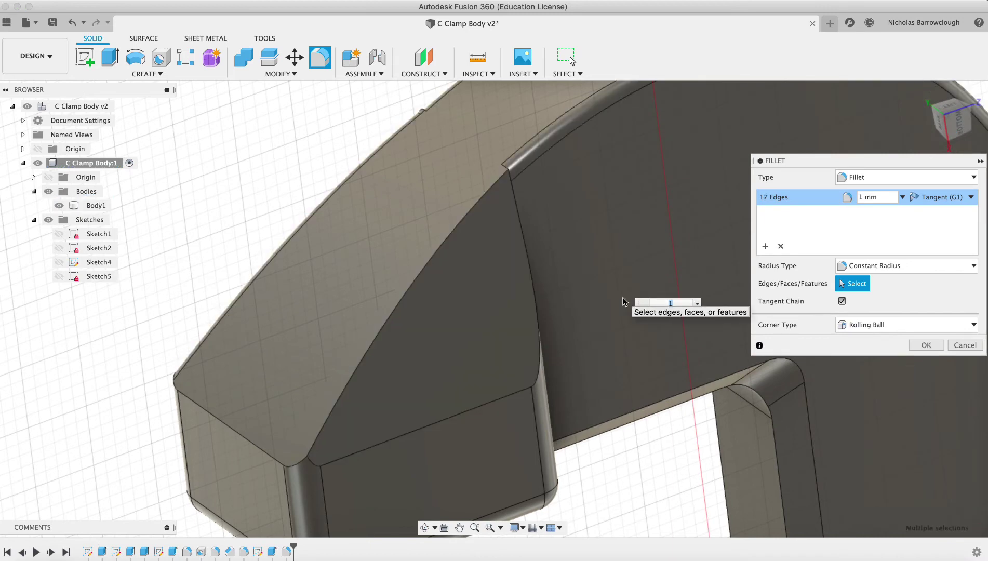
{"action": "left_click", "coordinate": [425, 529]}
{"action": "mouse_move", "coordinate": [466, 330]}
{"action": "left_mouse_down"}
{"action": "mouse_move", "coordinate": [452, 331]}
{"action": "mouse_move", "coordinate": [499, 335]}
{"action": "mouse_move", "coordinate": [472, 337]}
{"action": "left_mouse_up"}
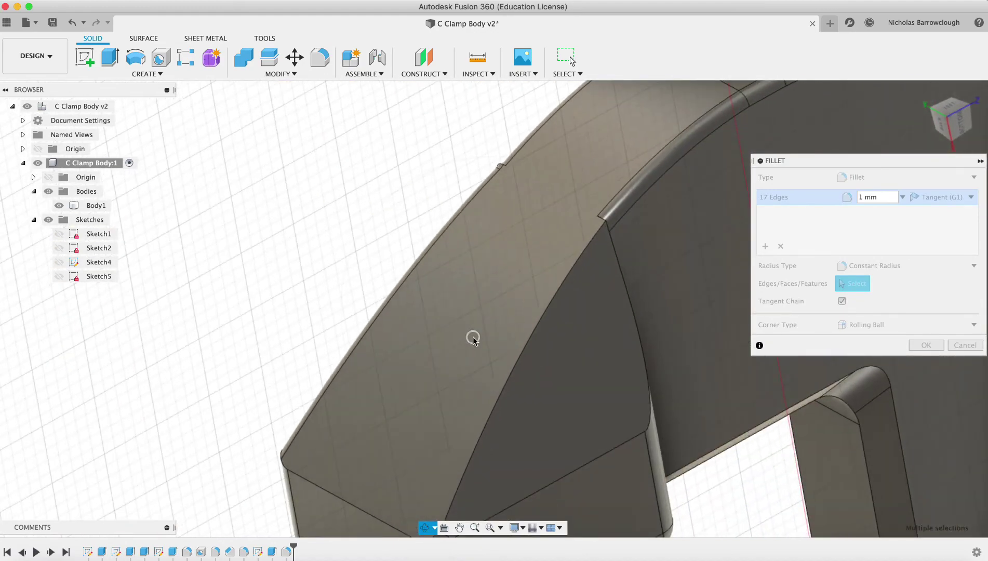
{"action": "key", "text": "Escape"}
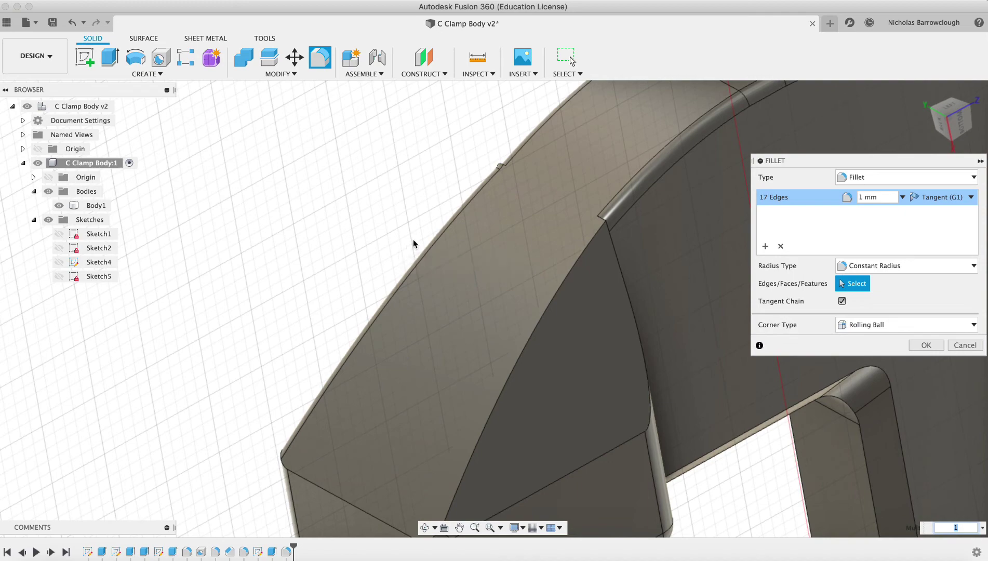
{"action": "left_click", "coordinate": [424, 528]}
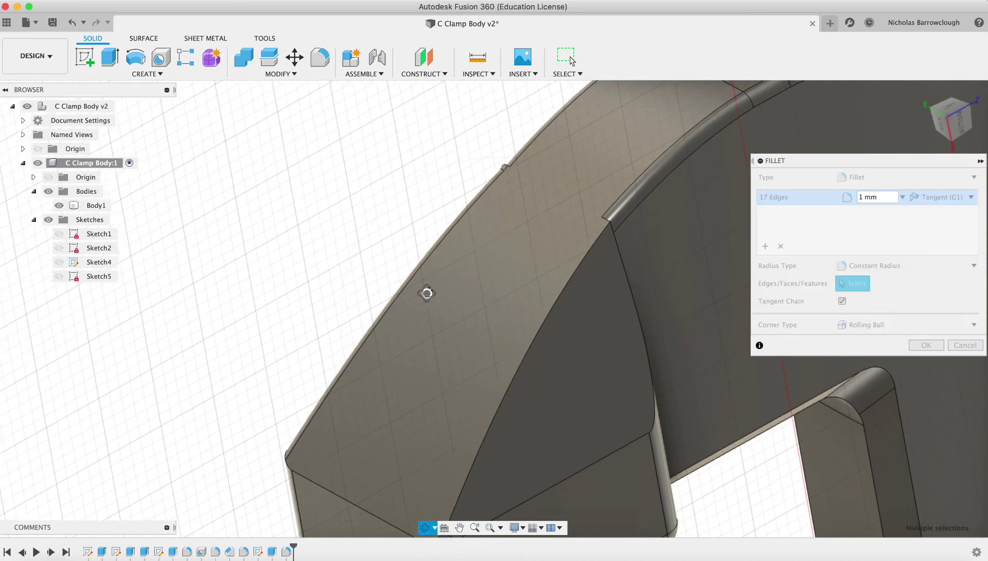
{"action": "left_click_drag", "start_coordinate": [425, 291], "coordinate": [643, 390]}
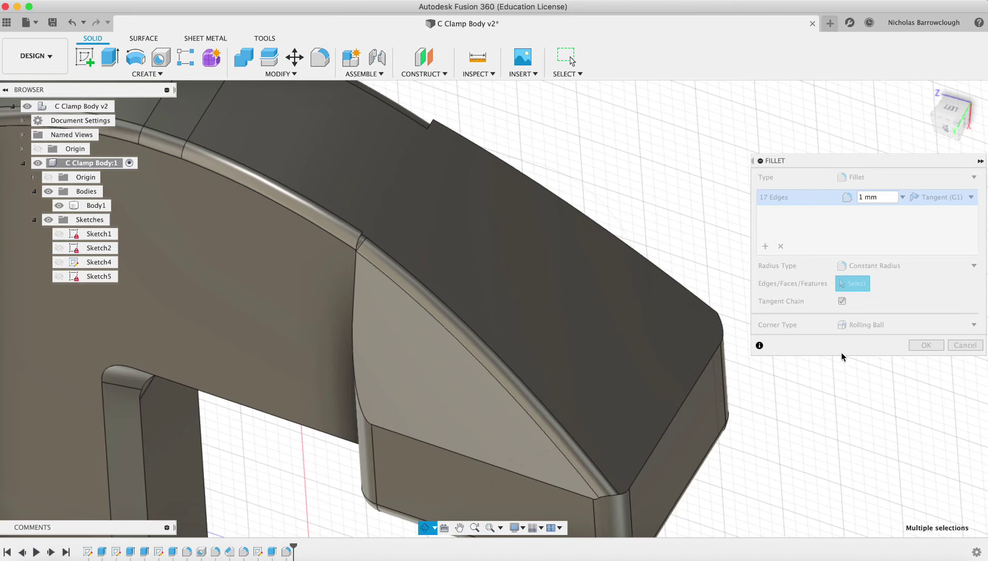
Step: Discard the pending 1 mm fillet on 17 edges and zoom in on the jaw corner
{"action": "left_click", "coordinate": [970, 345]}
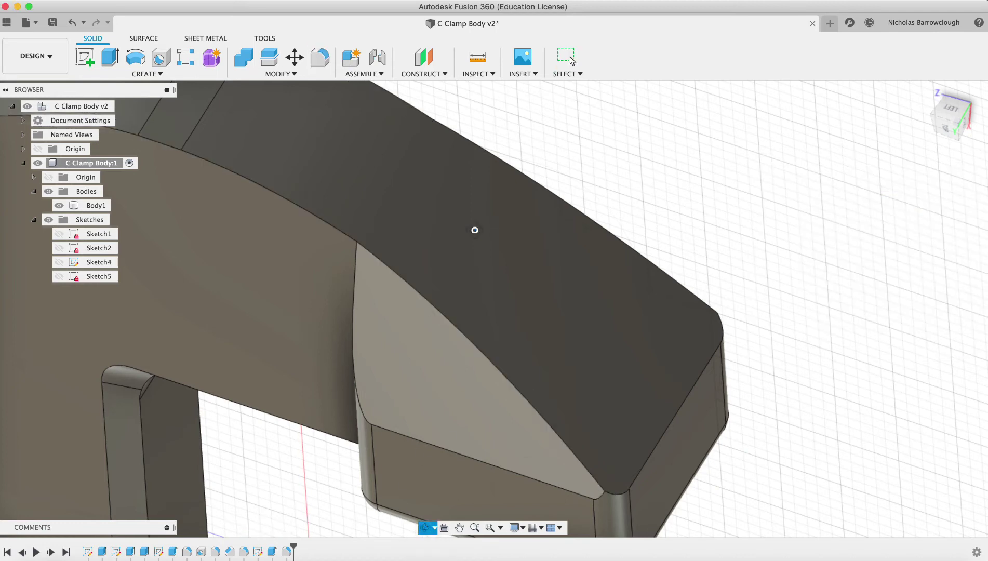
{"action": "left_click_drag", "start_coordinate": [475, 229], "coordinate": [420, 316]}
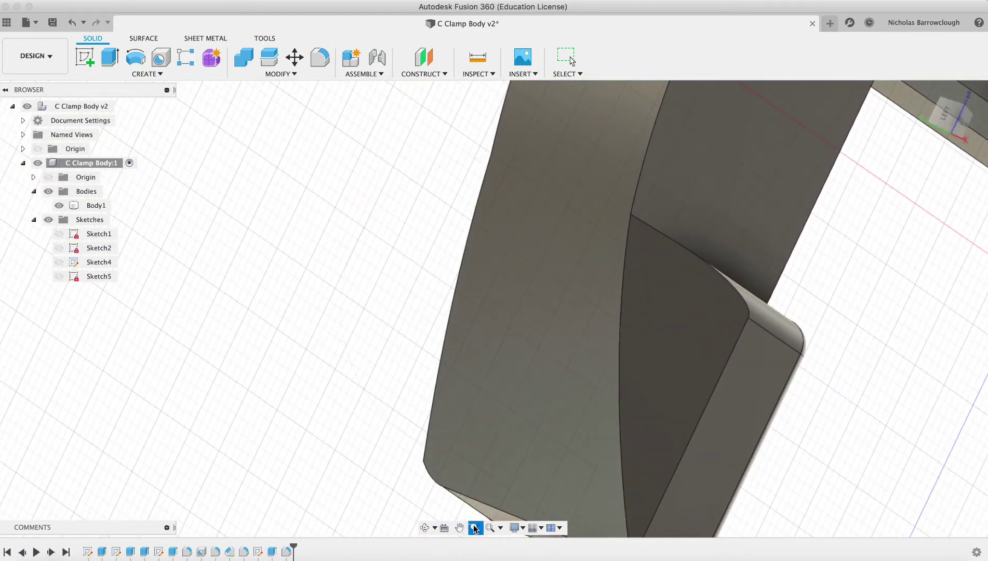
{"action": "left_click_drag", "start_coordinate": [676, 270], "coordinate": [567, 237]}
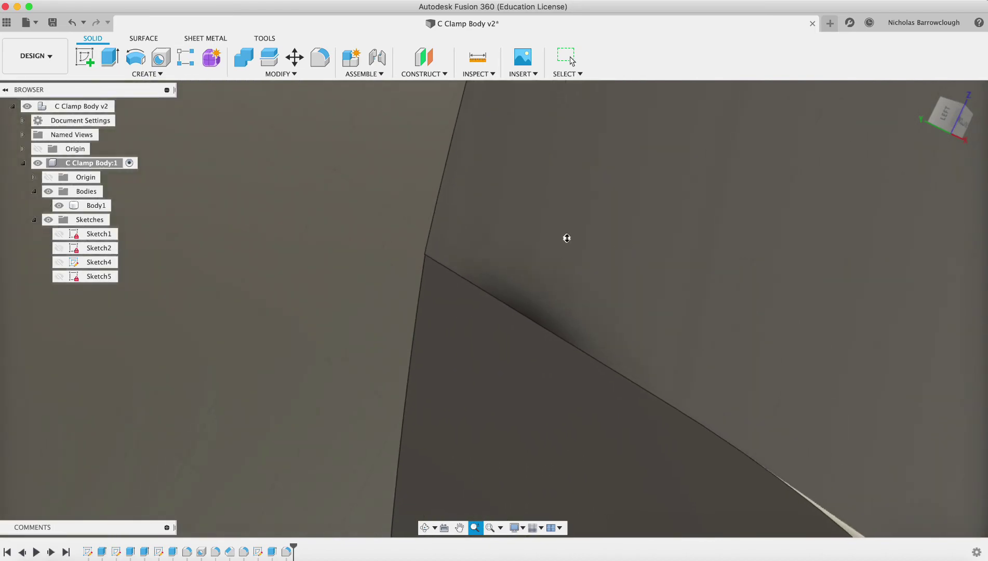
{"action": "left_click_drag", "start_coordinate": [428, 258], "coordinate": [529, 284]}
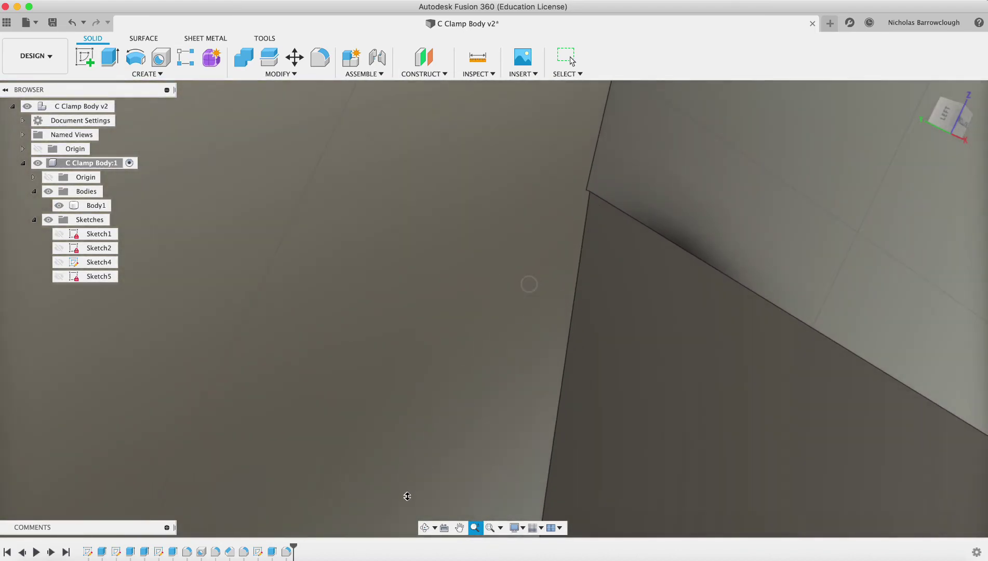
Step: Orbit around the jaw corner faces, then start a new extrusion
{"action": "left_click", "coordinate": [427, 528]}
{"action": "left_click_drag", "start_coordinate": [589, 183], "coordinate": [472, 342]}
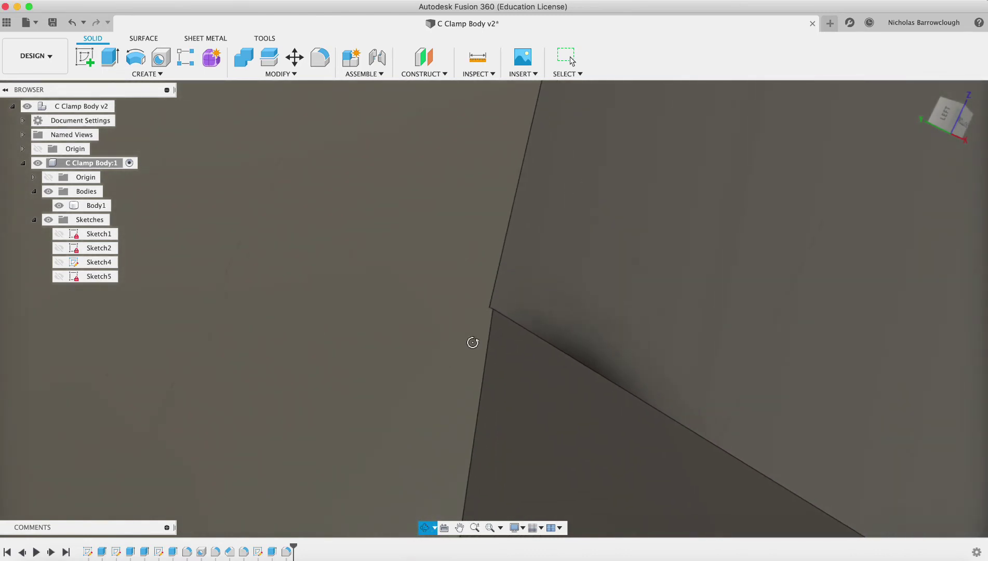
{"action": "left_click_drag", "start_coordinate": [494, 309], "coordinate": [484, 365]}
{"action": "mouse_move", "coordinate": [489, 358]}
{"action": "left_mouse_down"}
{"action": "mouse_move", "coordinate": [467, 313]}
{"action": "mouse_move", "coordinate": [397, 335]}
{"action": "mouse_move", "coordinate": [381, 370]}
{"action": "mouse_move", "coordinate": [429, 388]}
{"action": "mouse_move", "coordinate": [319, 260]}
{"action": "left_mouse_up"}
{"action": "left_click", "coordinate": [109, 56]}
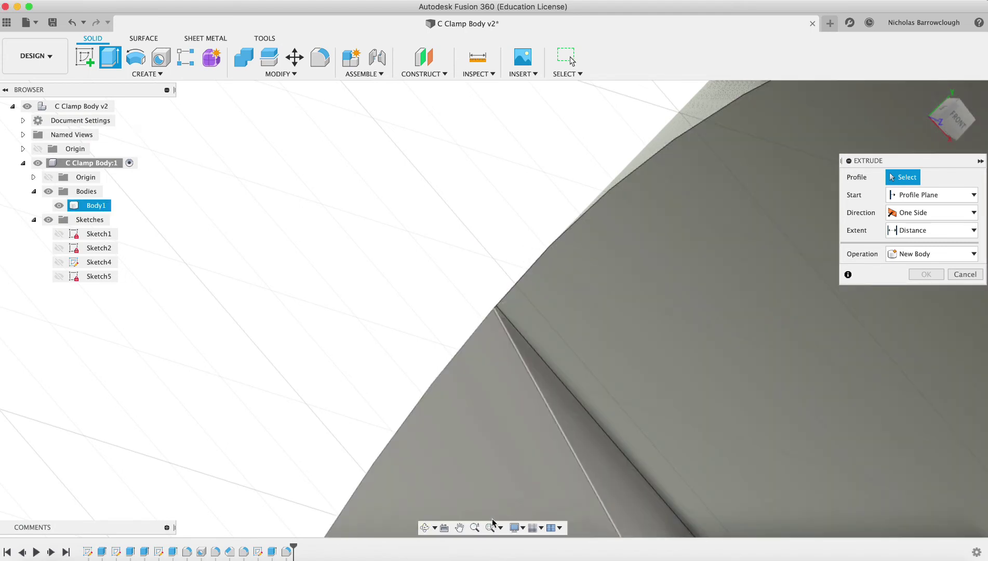
{"action": "left_click", "coordinate": [474, 527]}
{"action": "left_click_drag", "start_coordinate": [507, 296], "coordinate": [518, 208]}
{"action": "left_click", "coordinate": [424, 528]}
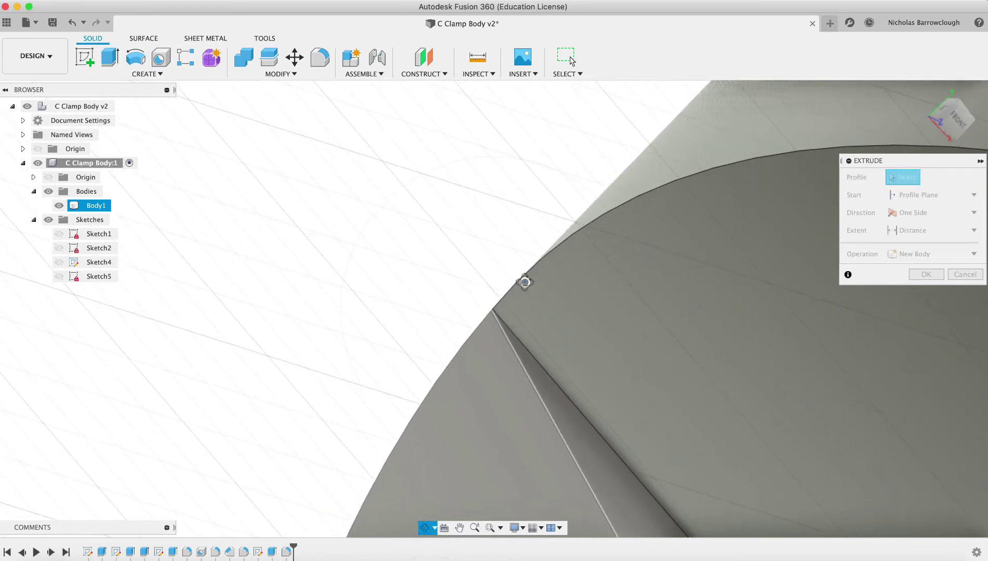
{"action": "left_click_drag", "start_coordinate": [525, 282], "coordinate": [540, 295]}
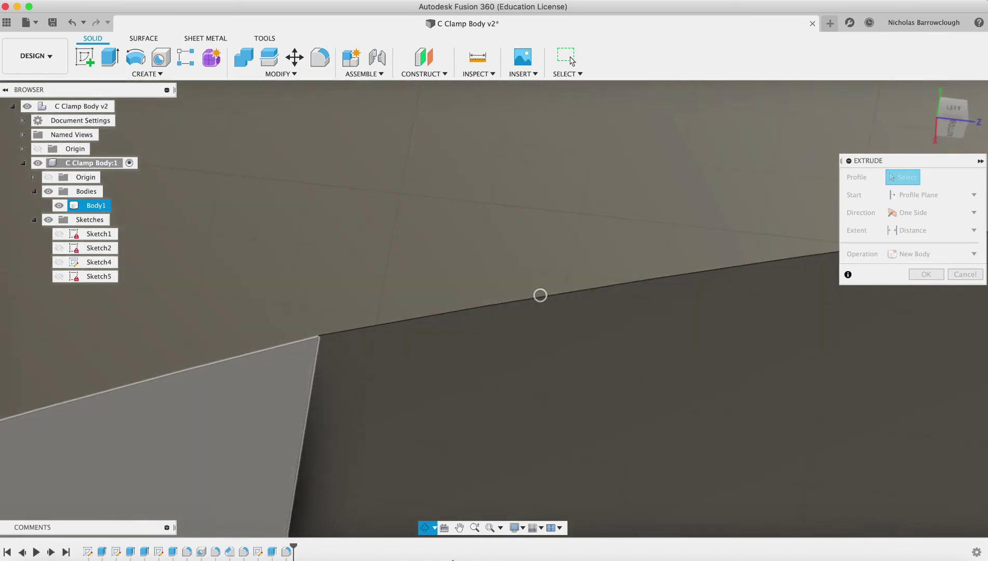
{"action": "left_click", "coordinate": [459, 527]}
{"action": "left_click_drag", "start_coordinate": [359, 254], "coordinate": [463, 449]}
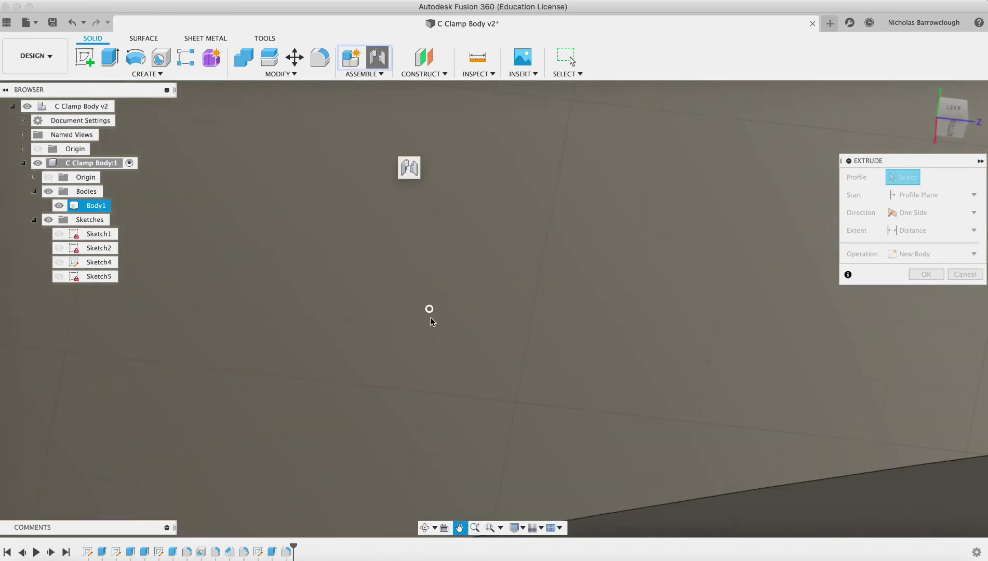
{"action": "left_click_drag", "start_coordinate": [383, 156], "coordinate": [427, 314]}
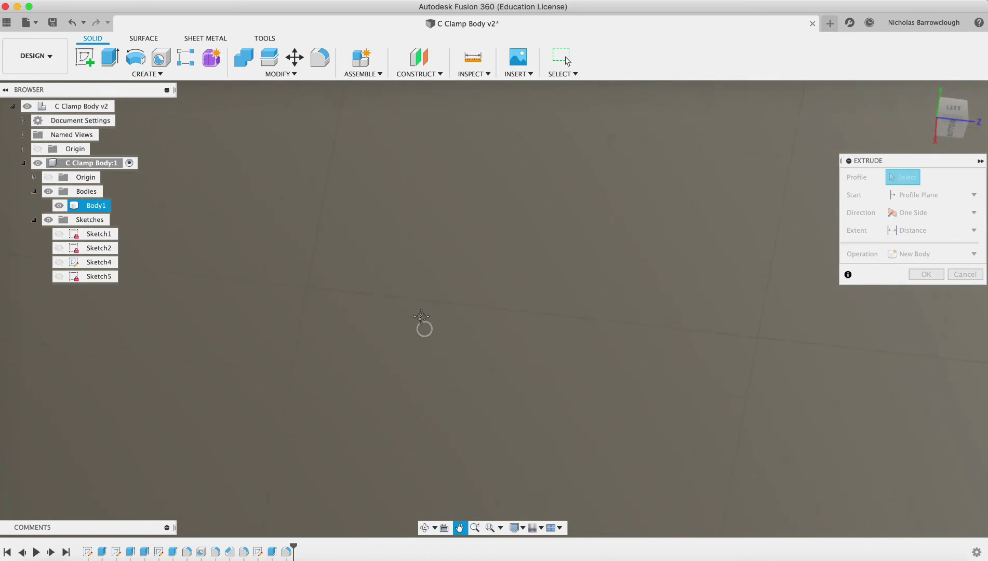
{"action": "left_click", "coordinate": [477, 528]}
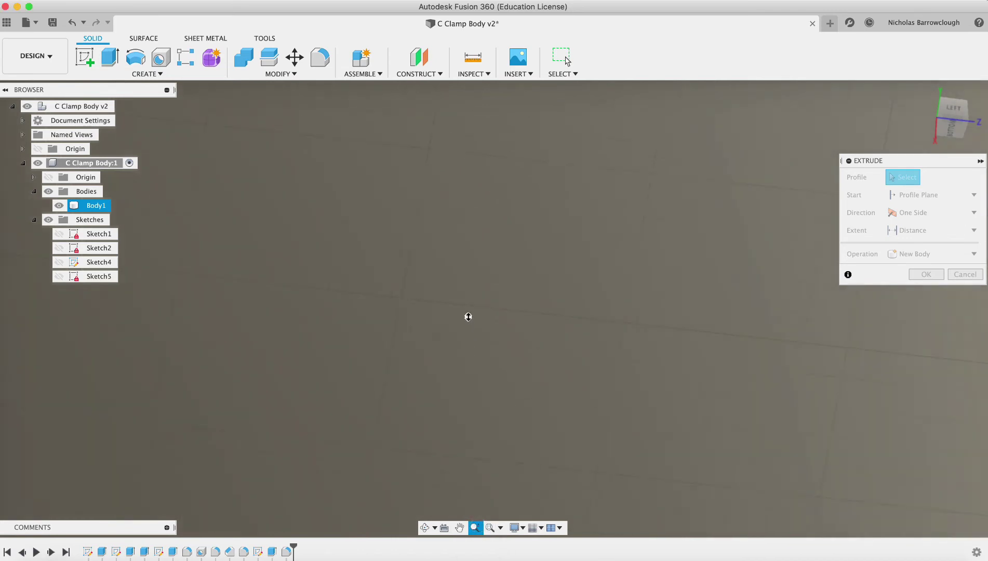
{"action": "left_click_drag", "start_coordinate": [468, 314], "coordinate": [470, 269]}
{"action": "left_click_drag", "start_coordinate": [468, 196], "coordinate": [460, 364]}
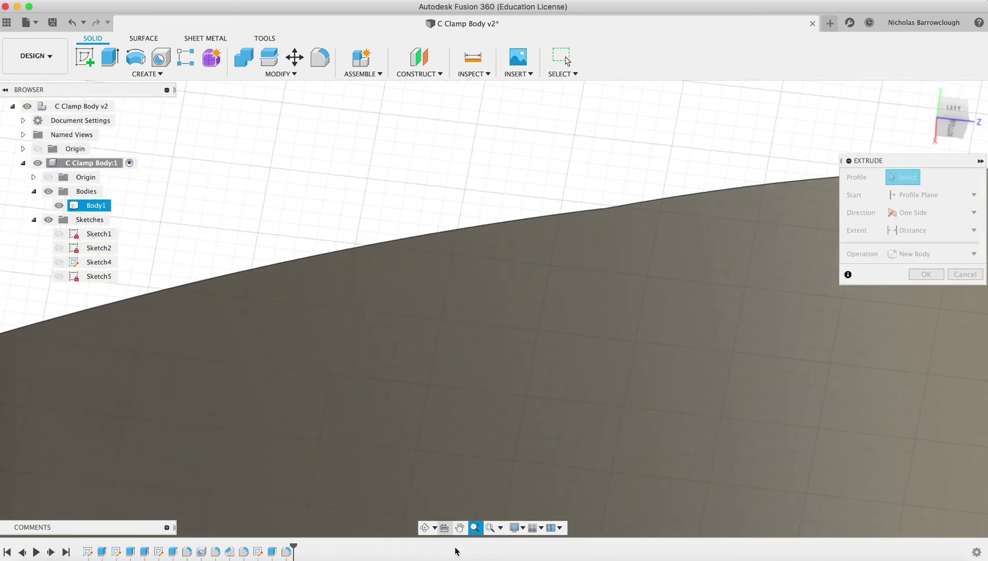
{"action": "left_click", "coordinate": [425, 528]}
{"action": "left_click_drag", "start_coordinate": [436, 185], "coordinate": [544, 341]}
{"action": "left_click_drag", "start_coordinate": [544, 407], "coordinate": [521, 368]}
{"action": "left_click", "coordinate": [489, 527]}
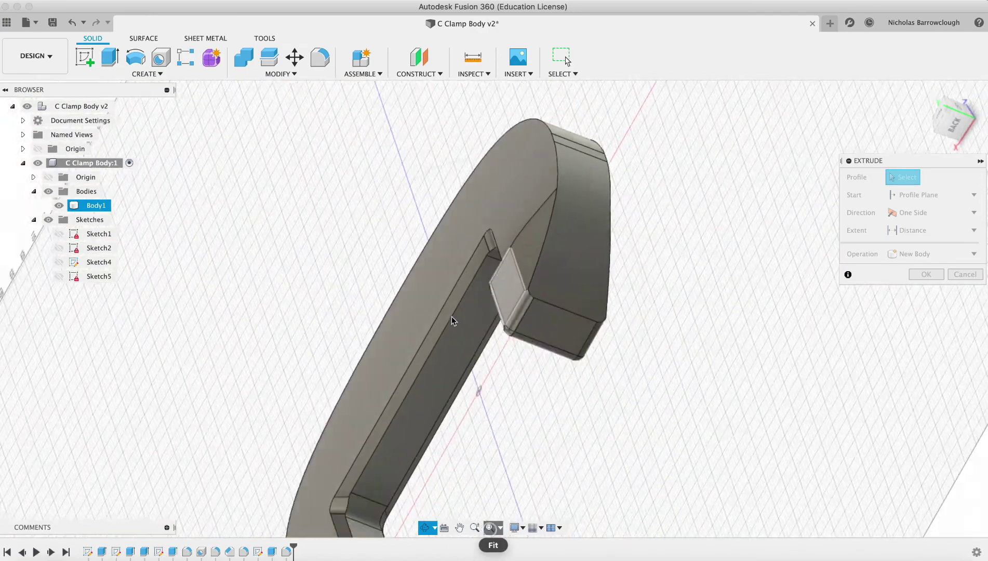
{"action": "left_click", "coordinate": [475, 528]}
{"action": "scroll", "coordinate": [583, 223], "scroll_direction": "up", "scroll_amount": 10}
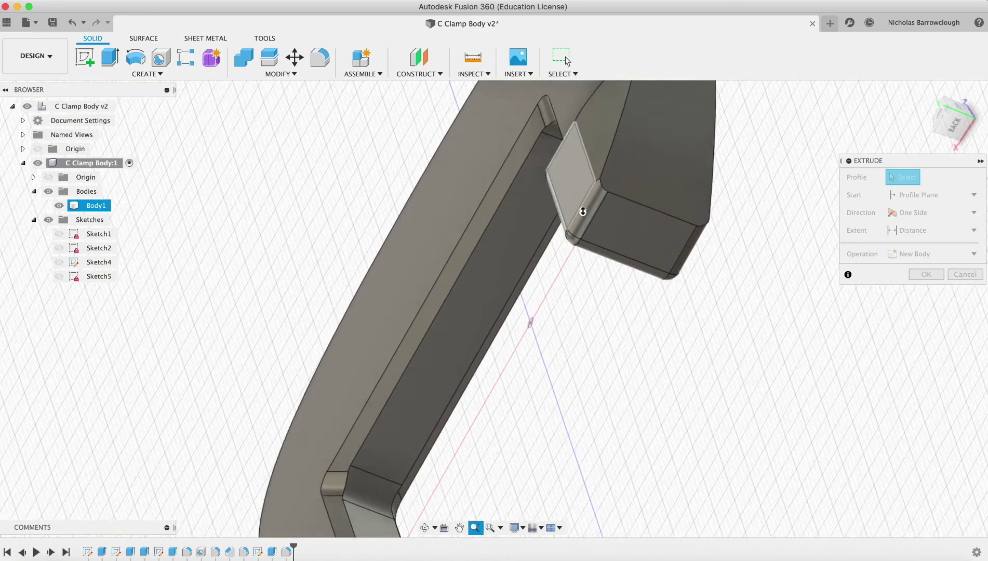
{"action": "scroll", "coordinate": [584, 238], "scroll_direction": "down", "scroll_amount": 5}
{"action": "scroll", "coordinate": [583, 238], "scroll_direction": "up", "scroll_amount": 6}
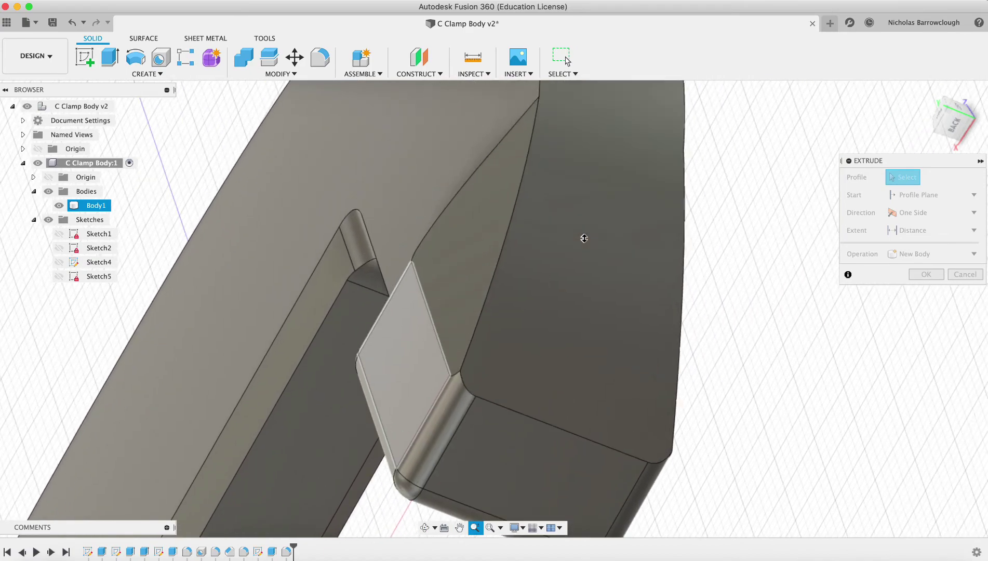
{"action": "scroll", "coordinate": [478, 314], "scroll_direction": "up", "scroll_amount": 10}
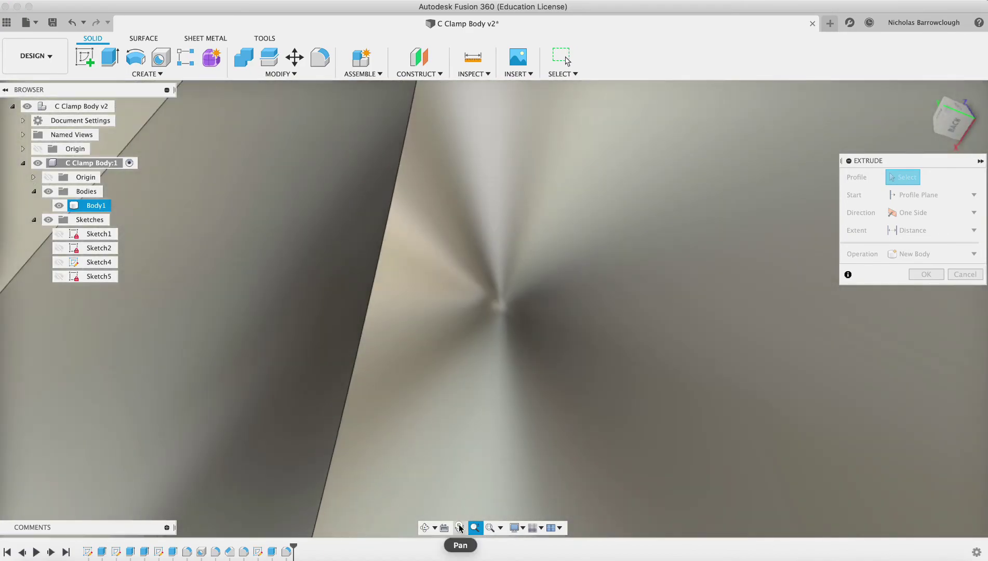
{"action": "left_click", "coordinate": [459, 527]}
{"action": "left_click_drag", "start_coordinate": [467, 401], "coordinate": [491, 315]}
{"action": "left_click", "coordinate": [482, 527]}
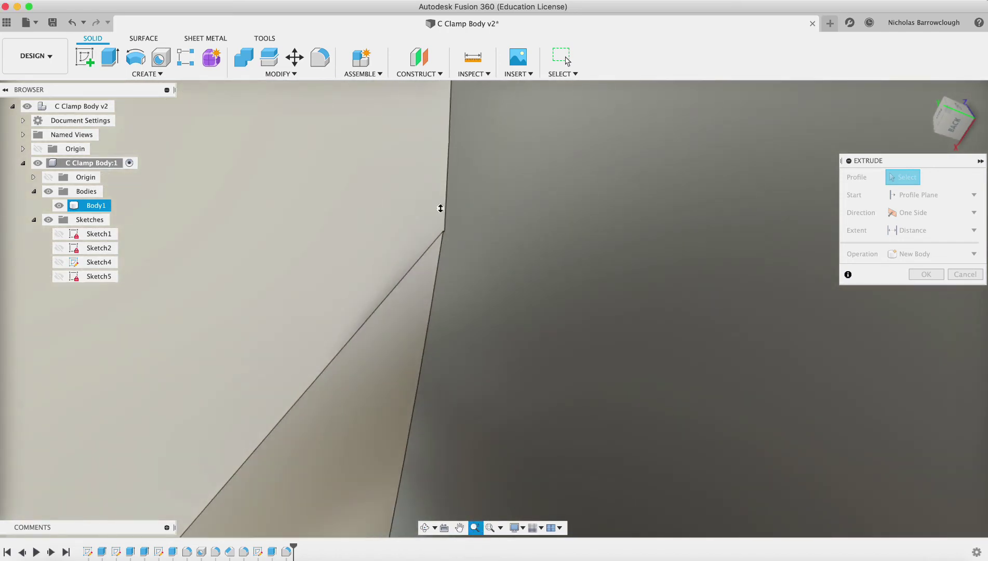
{"action": "mouse_move", "coordinate": [441, 210]}
{"action": "left_mouse_down"}
{"action": "mouse_move", "coordinate": [442, 233]}
{"action": "mouse_move", "coordinate": [432, 185]}
{"action": "mouse_move", "coordinate": [432, 196]}
{"action": "mouse_move", "coordinate": [442, 186]}
{"action": "mouse_move", "coordinate": [444, 221]}
{"action": "mouse_move", "coordinate": [432, 265]}
{"action": "mouse_move", "coordinate": [342, 267]}
{"action": "left_mouse_up"}
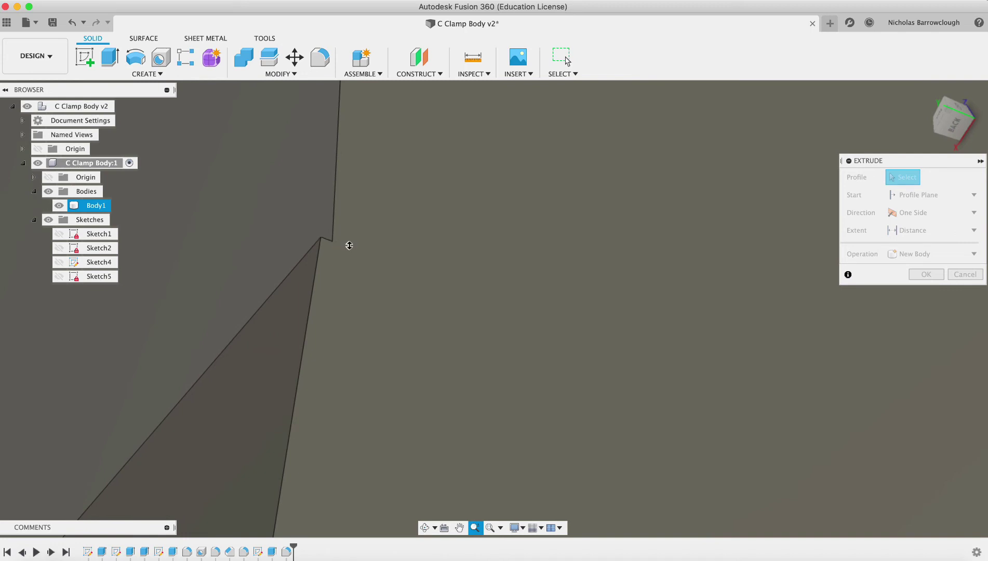
{"action": "key", "text": "Escape"}
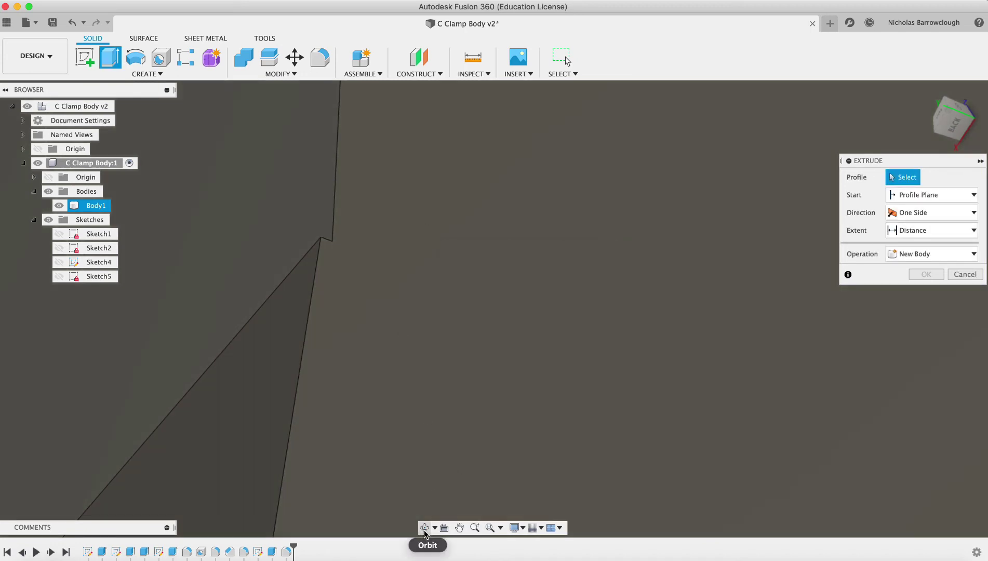
{"action": "left_click", "coordinate": [957, 109]}
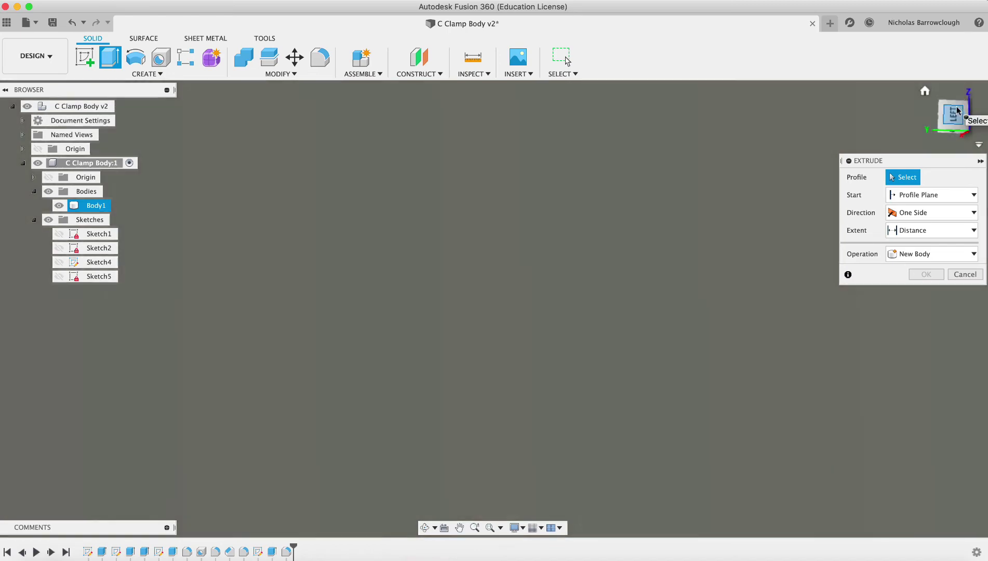
{"action": "left_click", "coordinate": [474, 527]}
{"action": "left_click_drag", "start_coordinate": [529, 386], "coordinate": [483, 352]}
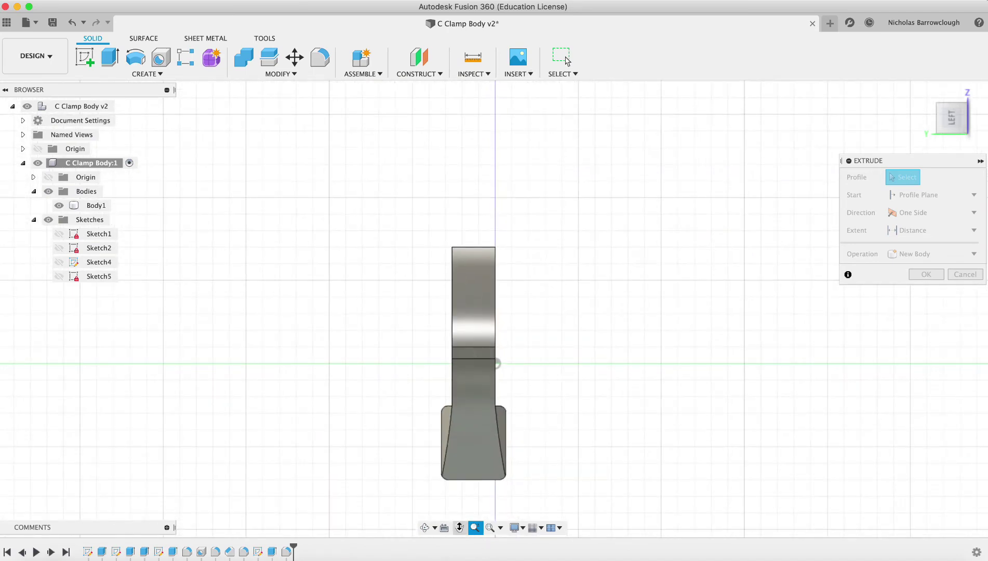
{"action": "left_click_drag", "start_coordinate": [481, 448], "coordinate": [510, 316]}
{"action": "left_click", "coordinate": [425, 527]}
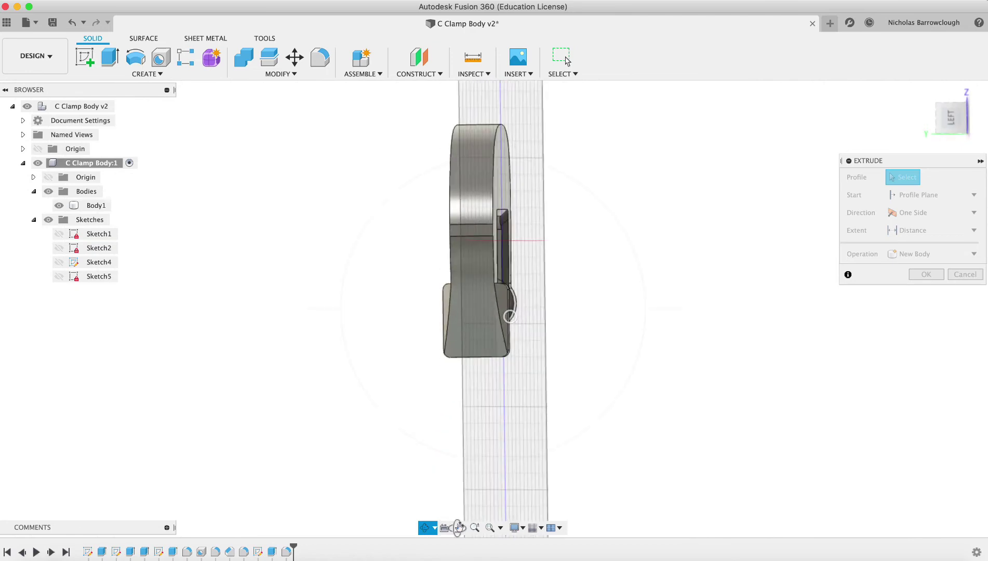
{"action": "left_click", "coordinate": [474, 527]}
{"action": "left_click_drag", "start_coordinate": [465, 265], "coordinate": [473, 339]}
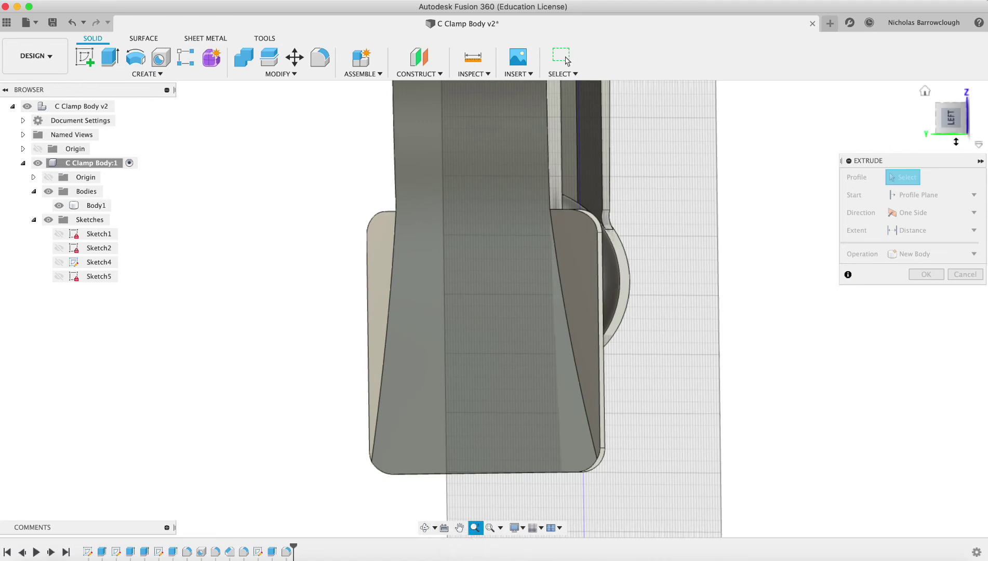
{"action": "left_click", "coordinate": [954, 125]}
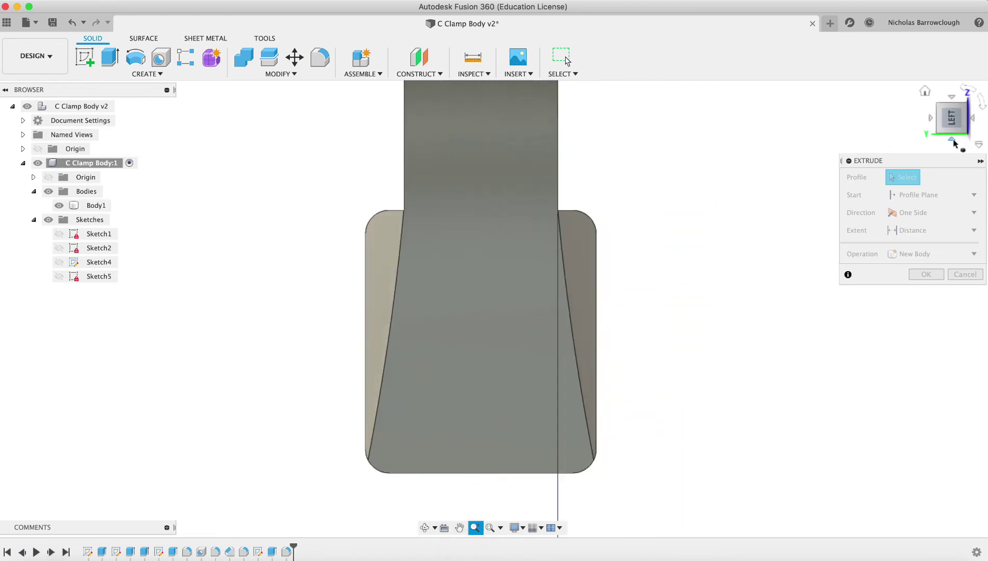
{"action": "left_click", "coordinate": [951, 141]}
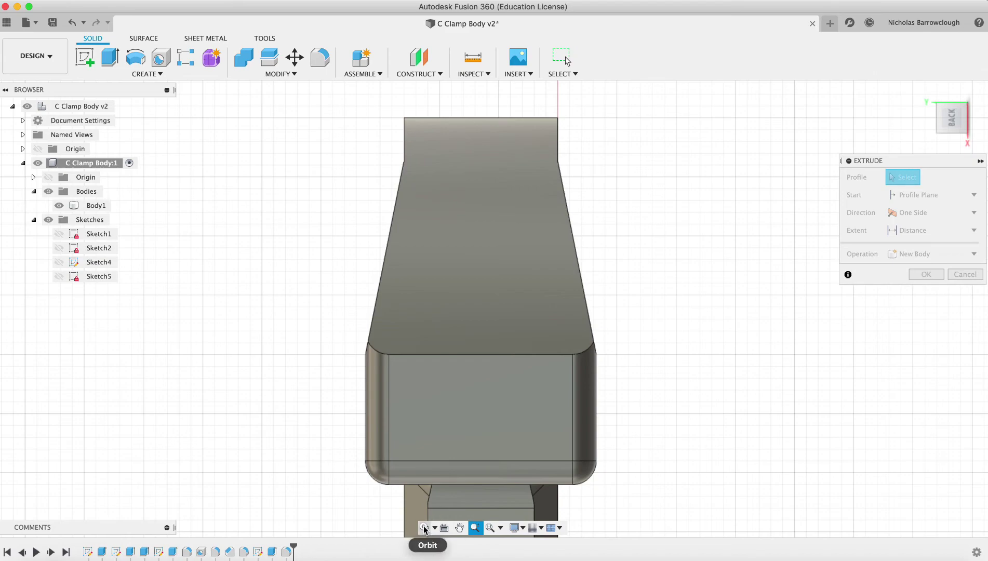
{"action": "left_click_drag", "start_coordinate": [435, 253], "coordinate": [581, 276]}
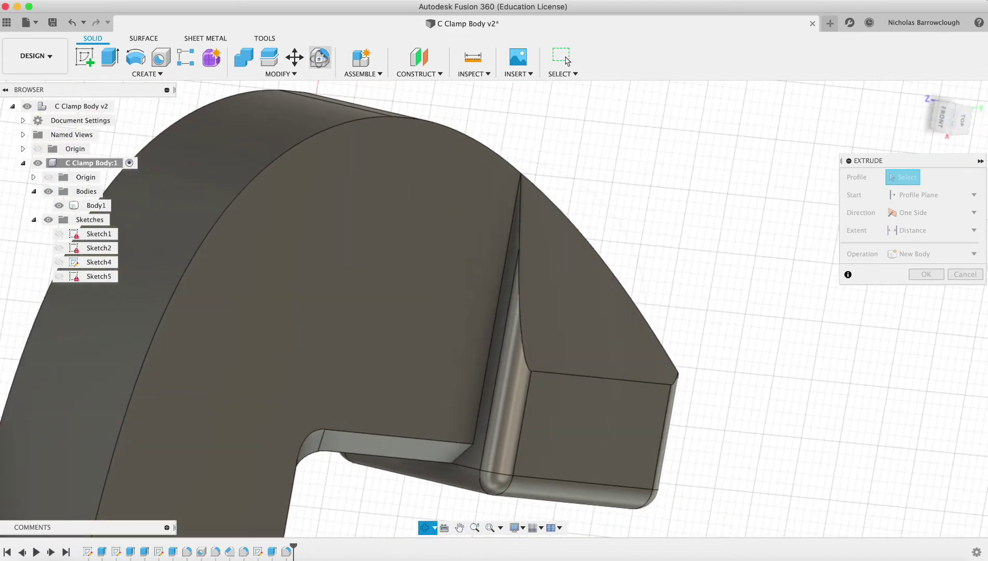
Step: Fillet the jaw's vertical inner corner edge with a 1 mm radius
{"action": "key", "text": "f"}
{"action": "left_click", "coordinate": [512, 218]}
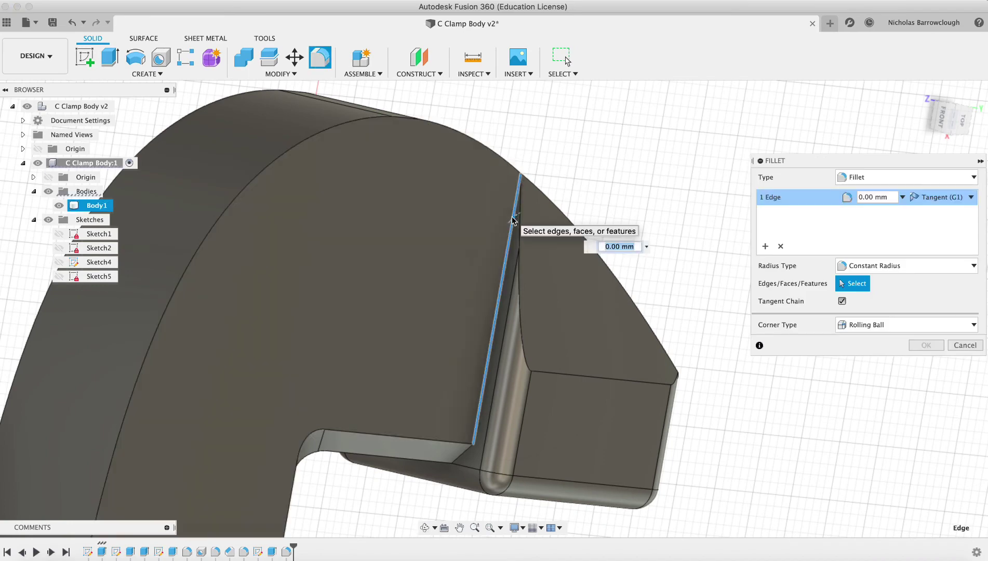
{"action": "type", "text": "1"}
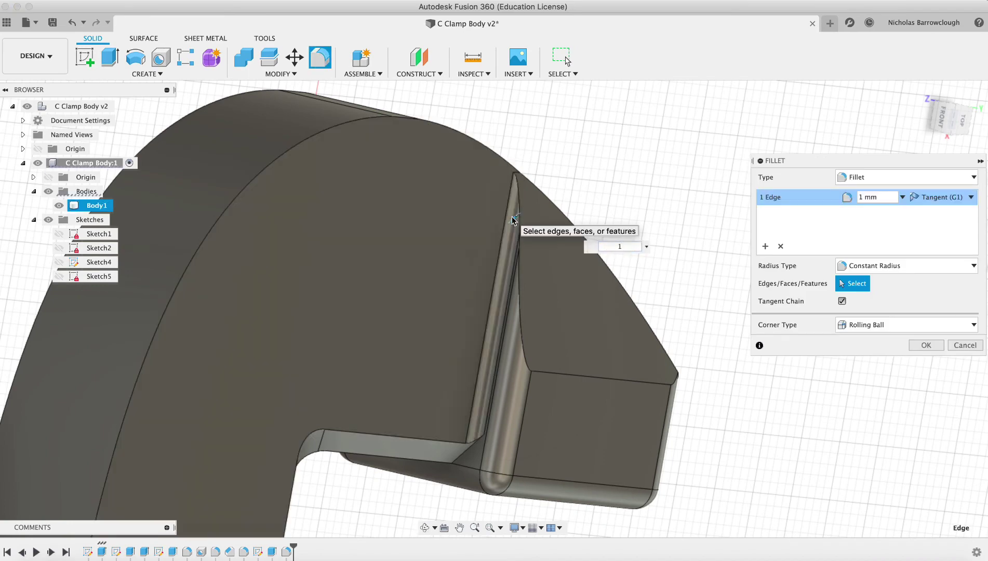
{"action": "key", "text": "Return"}
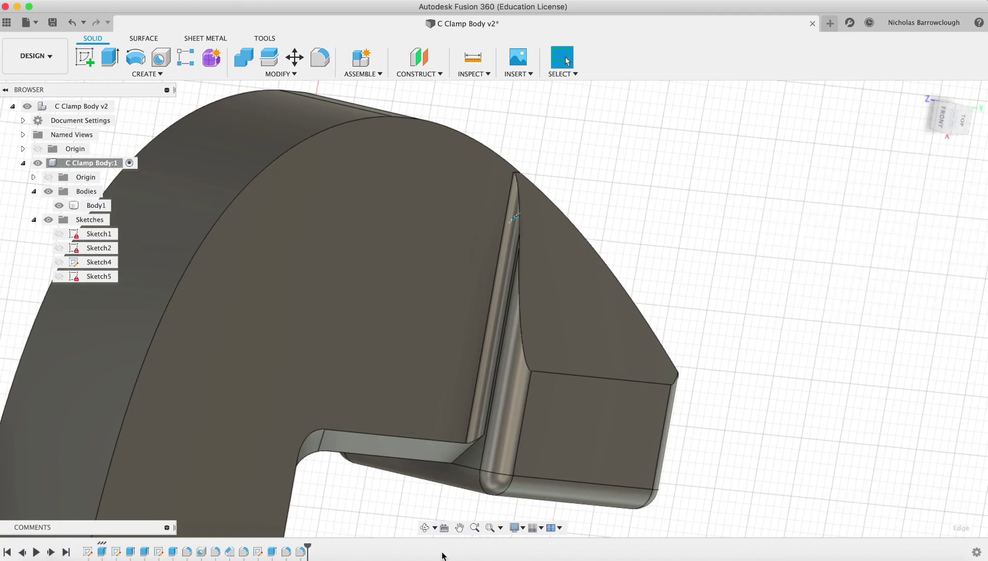
Step: Orbit to the inner arc and try filleting two arc edges, then abandon that fillet
{"action": "left_click", "coordinate": [429, 530]}
{"action": "left_click_drag", "start_coordinate": [483, 232], "coordinate": [446, 270]}
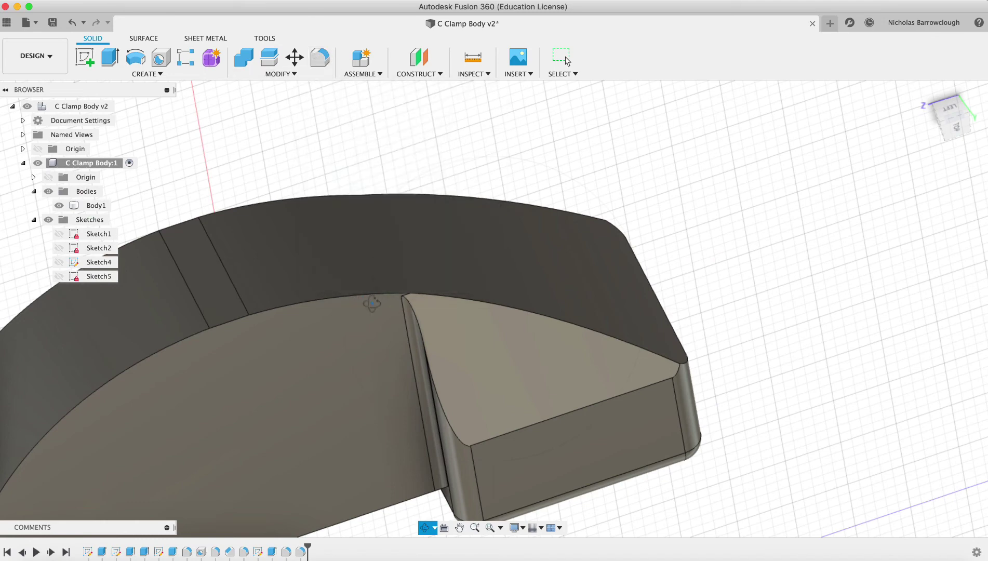
{"action": "left_click", "coordinate": [320, 58]}
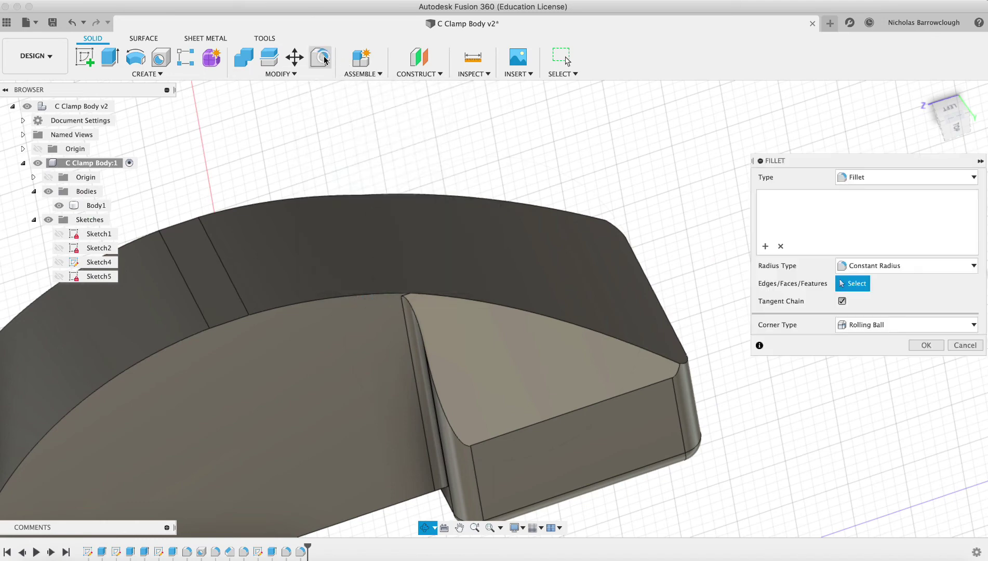
{"action": "left_click", "coordinate": [459, 302]}
{"action": "left_click", "coordinate": [385, 291]}
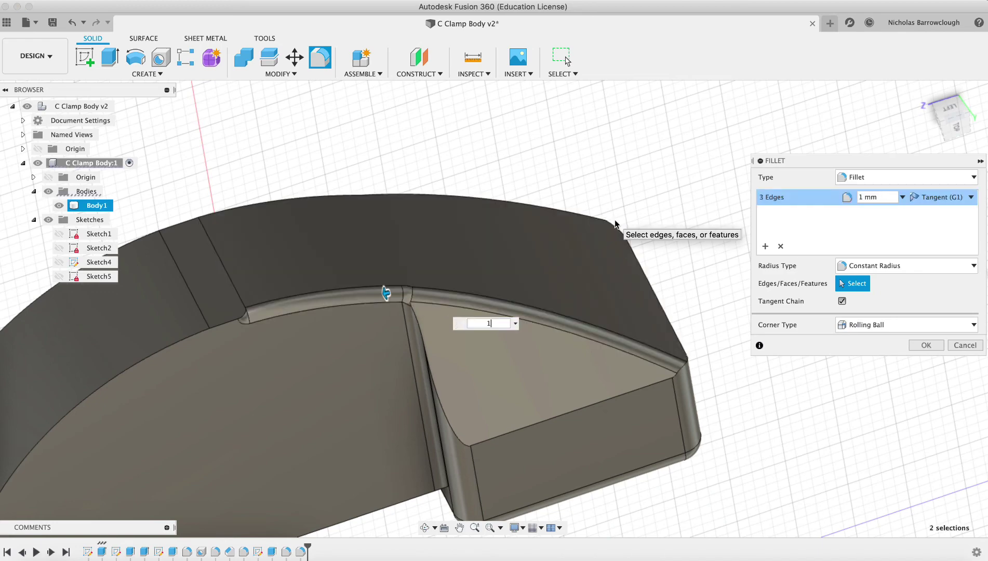
{"action": "left_click", "coordinate": [965, 345]}
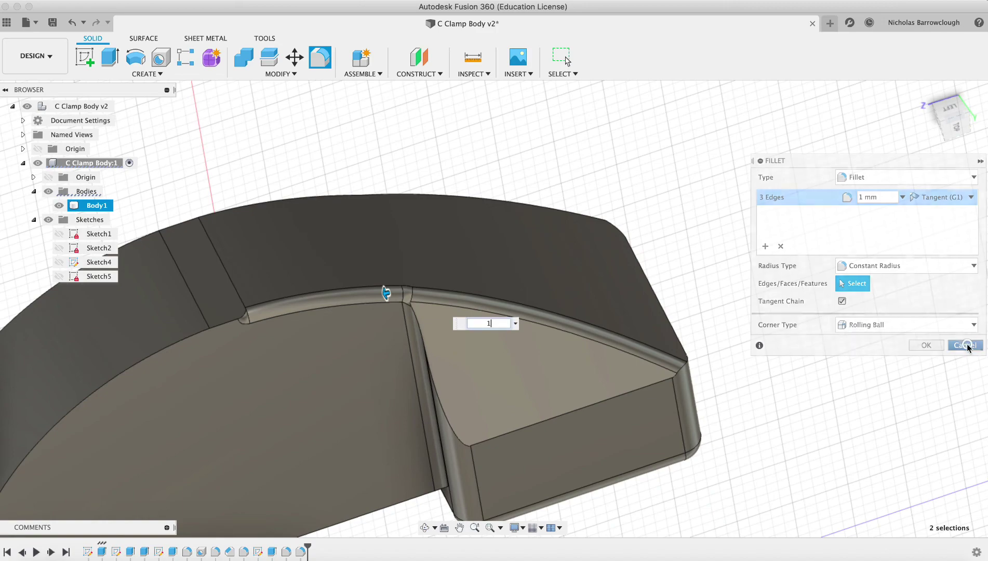
Step: Round the outer ridge edge with a 1 mm fillet
{"action": "left_click", "coordinate": [425, 527]}
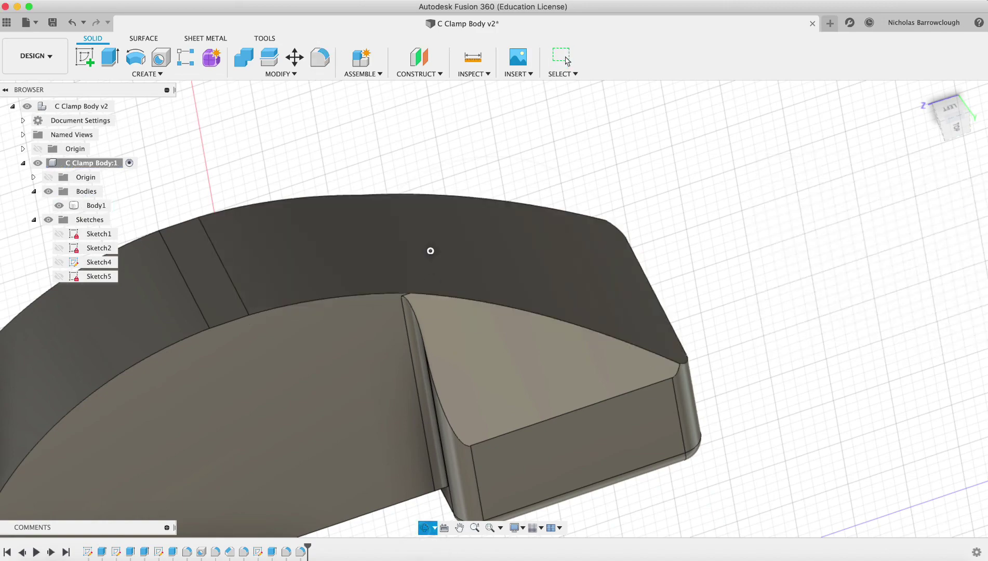
{"action": "left_click_drag", "start_coordinate": [430, 250], "coordinate": [556, 300]}
{"action": "left_click", "coordinate": [319, 57]}
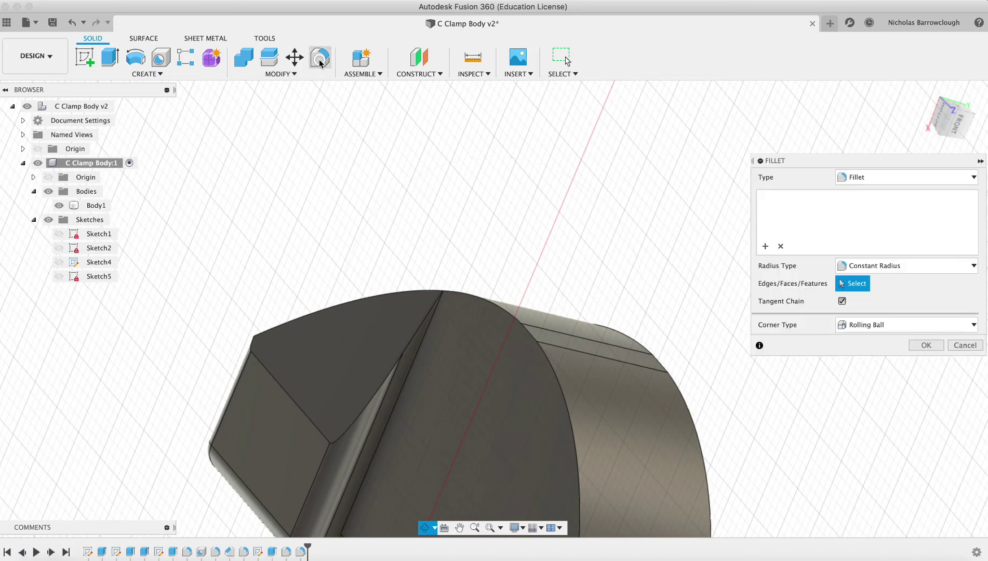
{"action": "left_click", "coordinate": [417, 349]}
{"action": "type", "text": "1"}
{"action": "key", "text": "Return"}
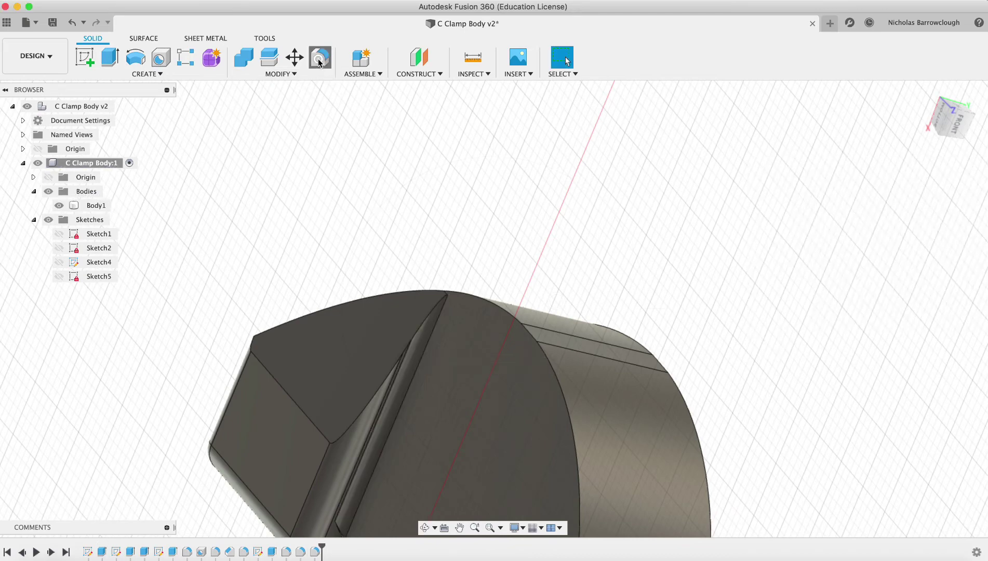
Step: Fillet the outer frame edges at 1 mm
{"action": "left_click", "coordinate": [319, 58]}
{"action": "left_click", "coordinate": [456, 290]}
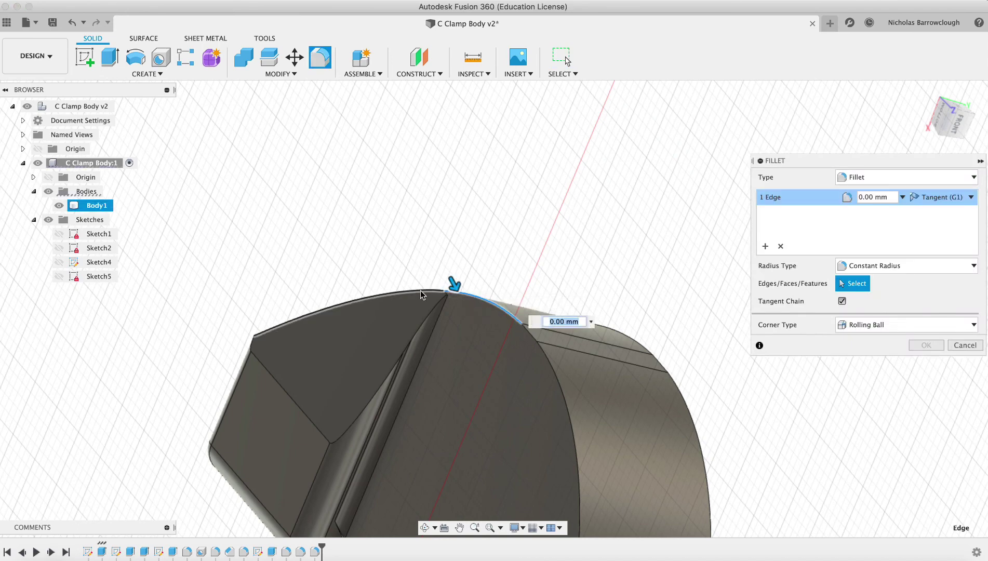
{"action": "left_click", "coordinate": [420, 291]}
{"action": "left_click", "coordinate": [530, 335]}
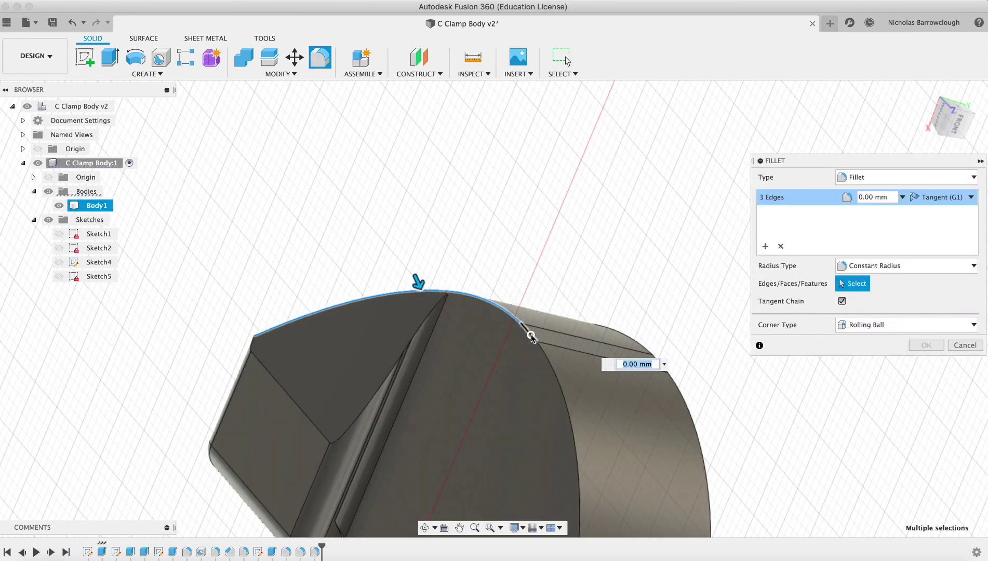
{"action": "left_click", "coordinate": [554, 370]}
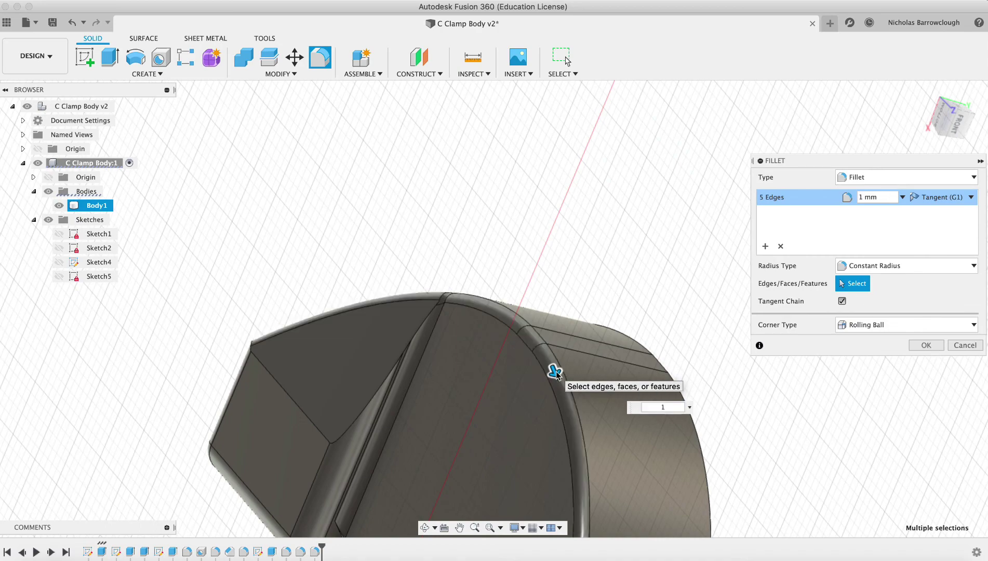
{"action": "key", "text": "Return"}
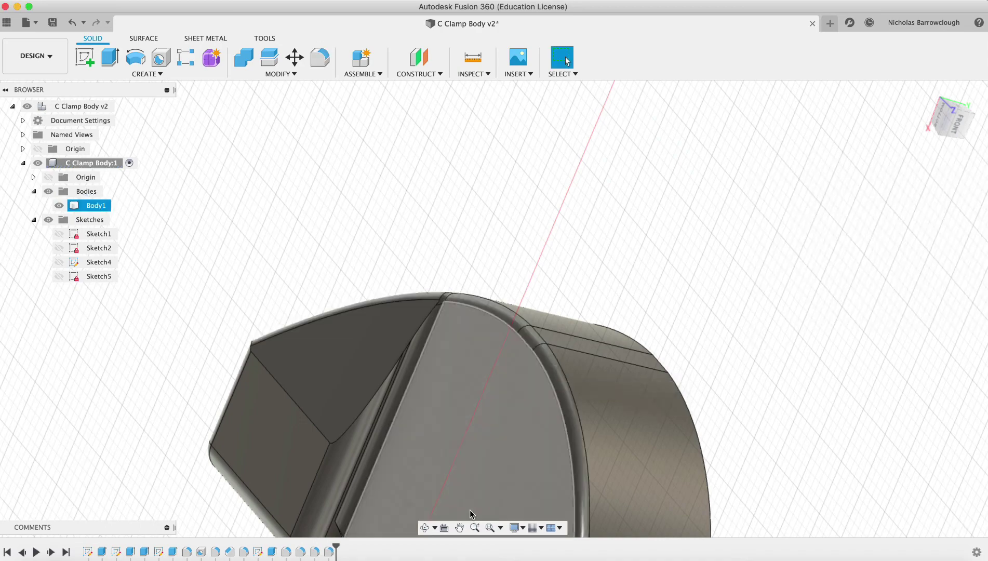
Step: Round the jaw's inner arc edge chain with a 1 mm fillet
{"action": "left_click", "coordinate": [475, 527]}
{"action": "left_click_drag", "start_coordinate": [464, 284], "coordinate": [442, 327]}
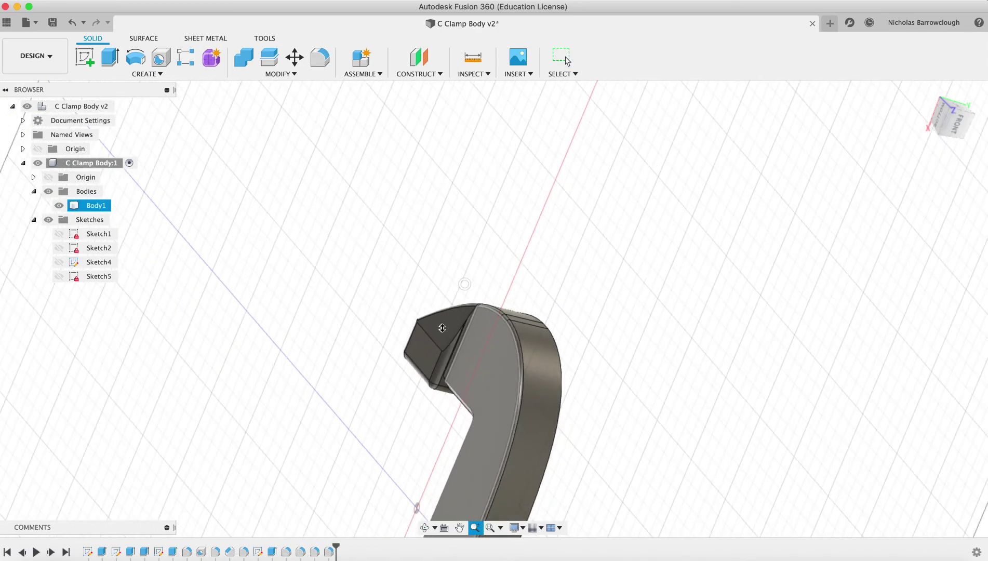
{"action": "left_click", "coordinate": [424, 527]}
{"action": "left_click_drag", "start_coordinate": [503, 322], "coordinate": [377, 354]}
{"action": "left_click", "coordinate": [476, 527]}
{"action": "left_click_drag", "start_coordinate": [503, 410], "coordinate": [492, 278]}
{"action": "key", "text": "Escape"}
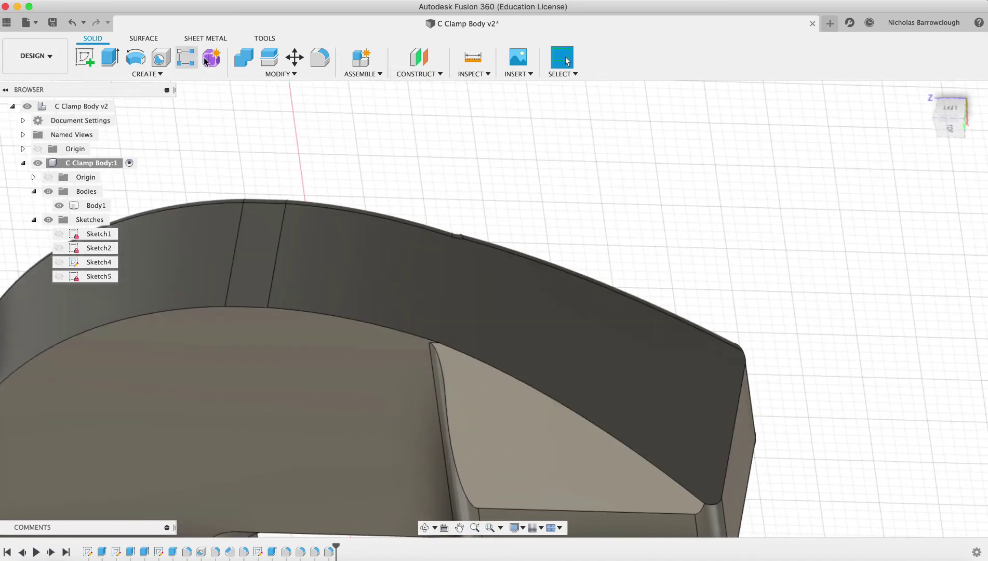
{"action": "left_click", "coordinate": [321, 57]}
{"action": "left_click", "coordinate": [485, 370]}
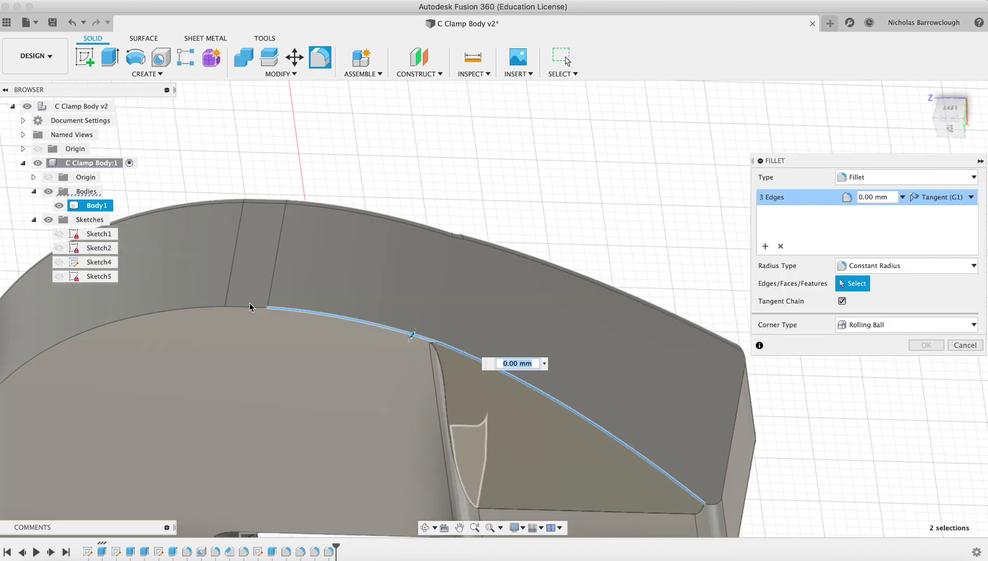
{"action": "left_click", "coordinate": [249, 304]}
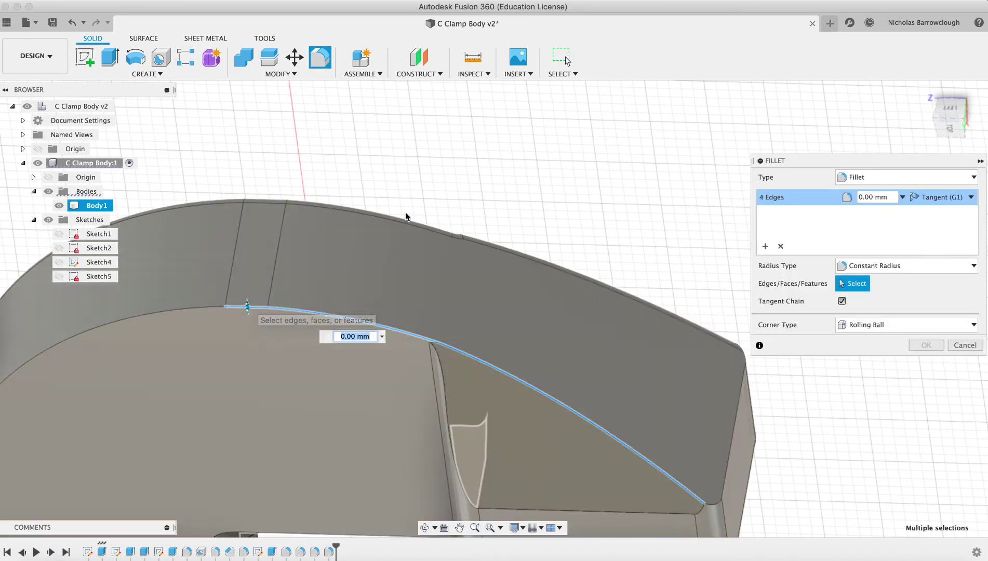
{"action": "type", "text": "1"}
{"action": "key", "text": "Return"}
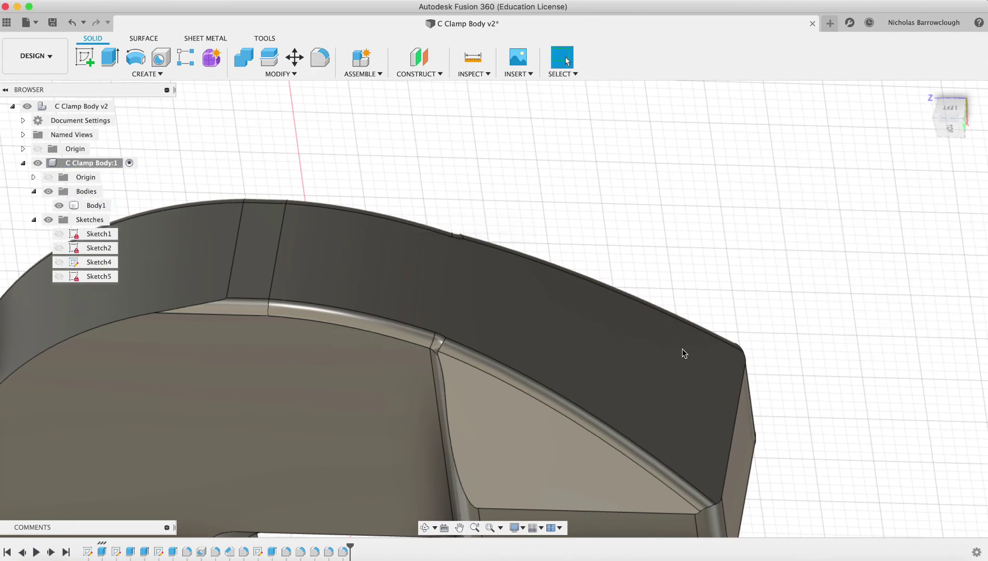
Step: Delete Fillet9, the arc-edge fillet, from the timeline
{"action": "left_click", "coordinate": [474, 528]}
{"action": "left_click_drag", "start_coordinate": [512, 276], "coordinate": [487, 357]}
{"action": "key", "text": "Escape"}
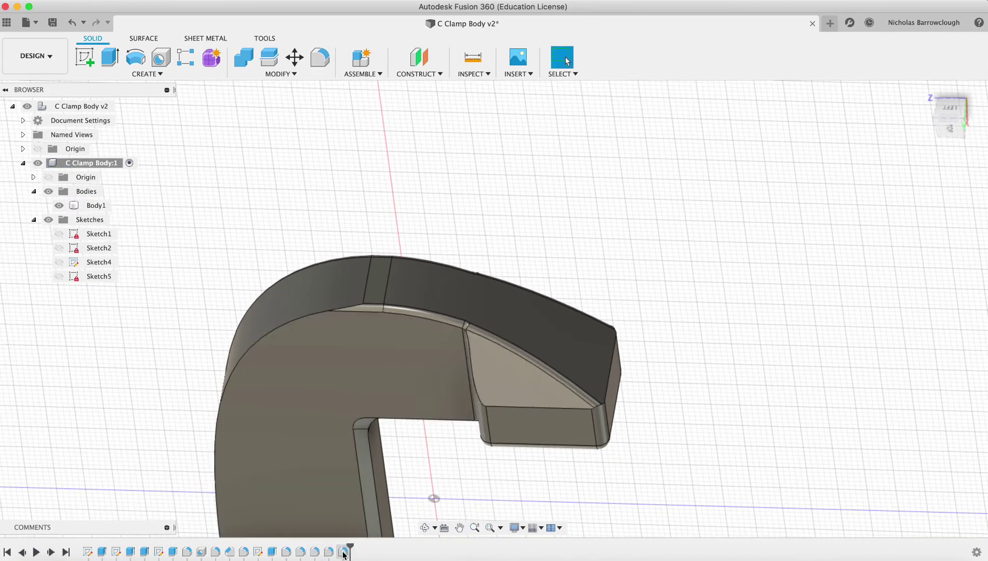
{"action": "double_click", "coordinate": [343, 553]}
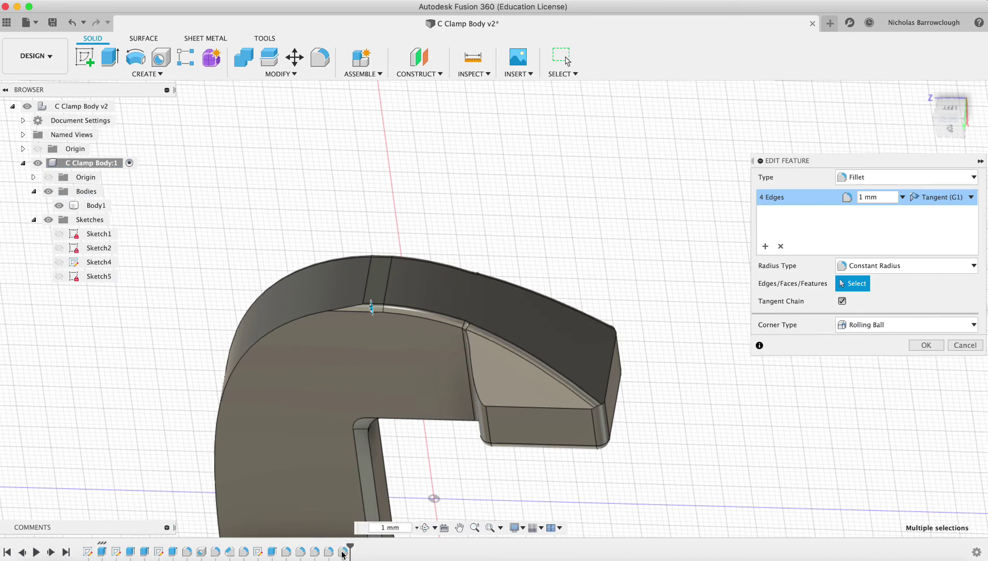
{"action": "key", "text": "Escape"}
{"action": "right_click", "coordinate": [343, 553]}
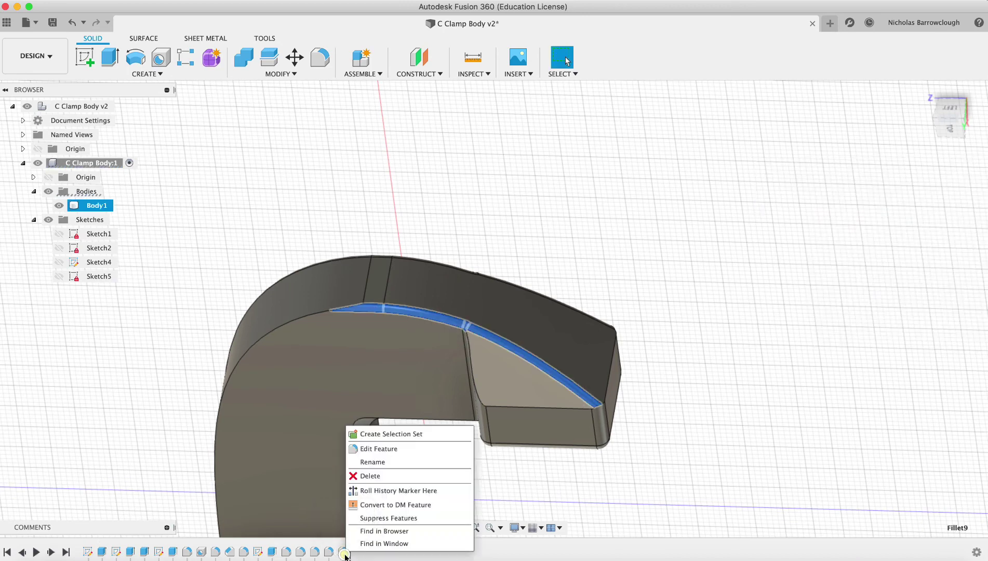
{"action": "left_click", "coordinate": [366, 476]}
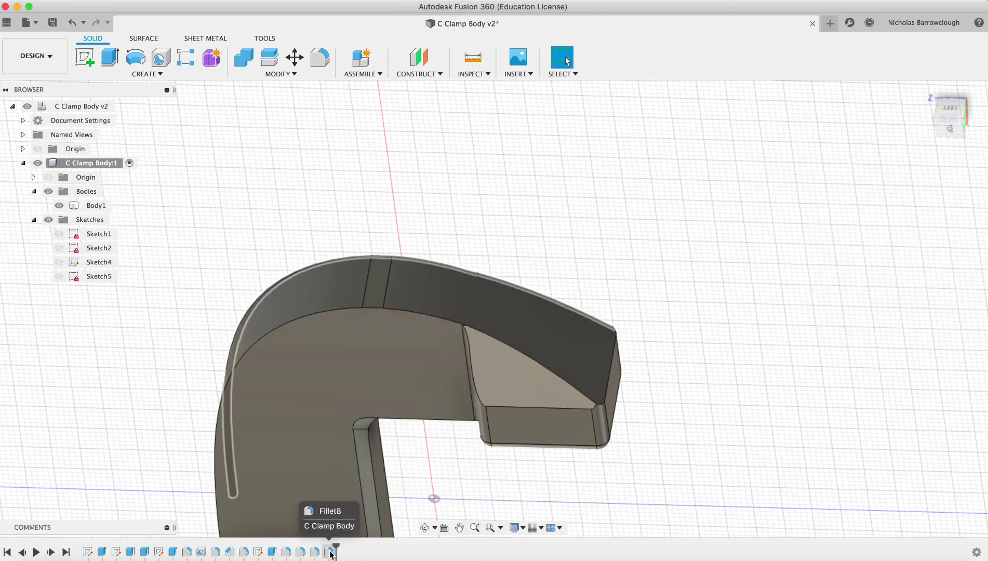
Step: Delete Fillet8 and Fillet7, then reopen Fillet6 for editing
{"action": "right_click", "coordinate": [330, 553]}
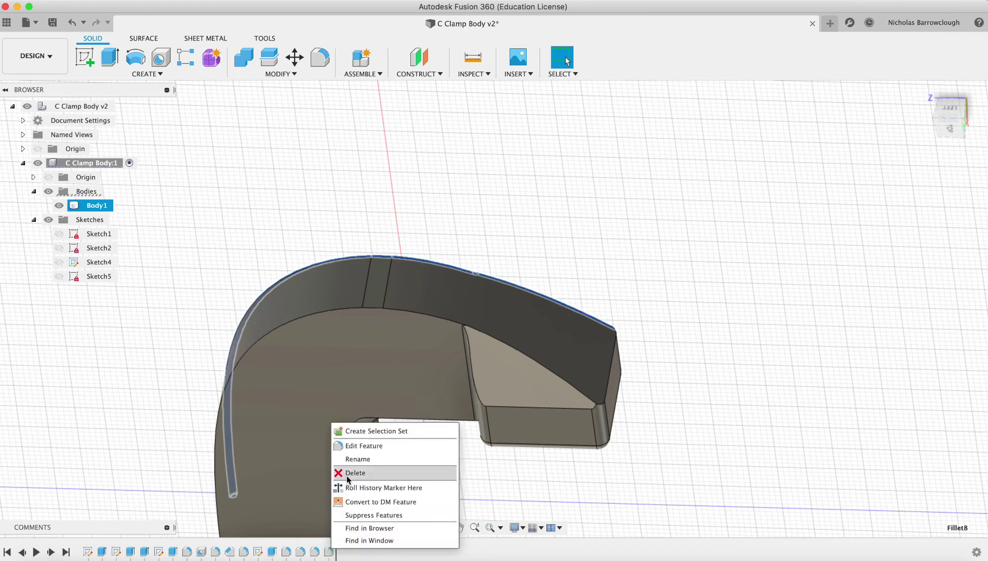
{"action": "left_click", "coordinate": [348, 476]}
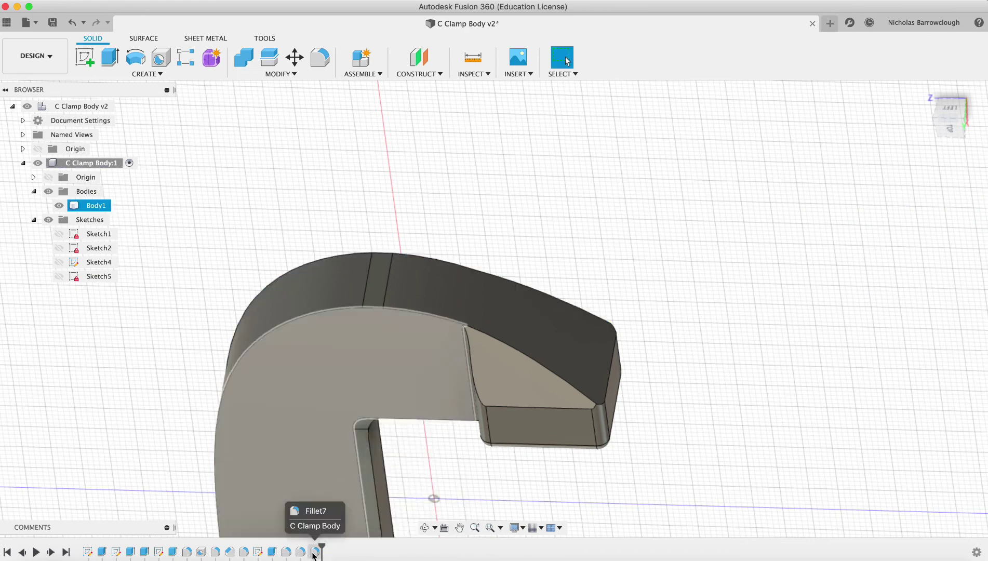
{"action": "left_click", "coordinate": [299, 553]}
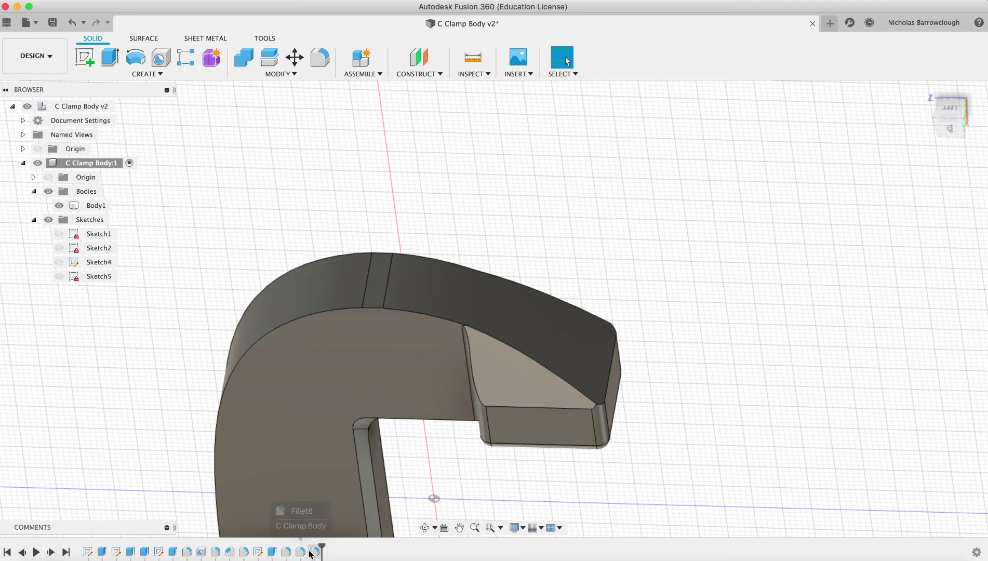
{"action": "right_click", "coordinate": [314, 551]}
{"action": "left_click", "coordinate": [337, 472]}
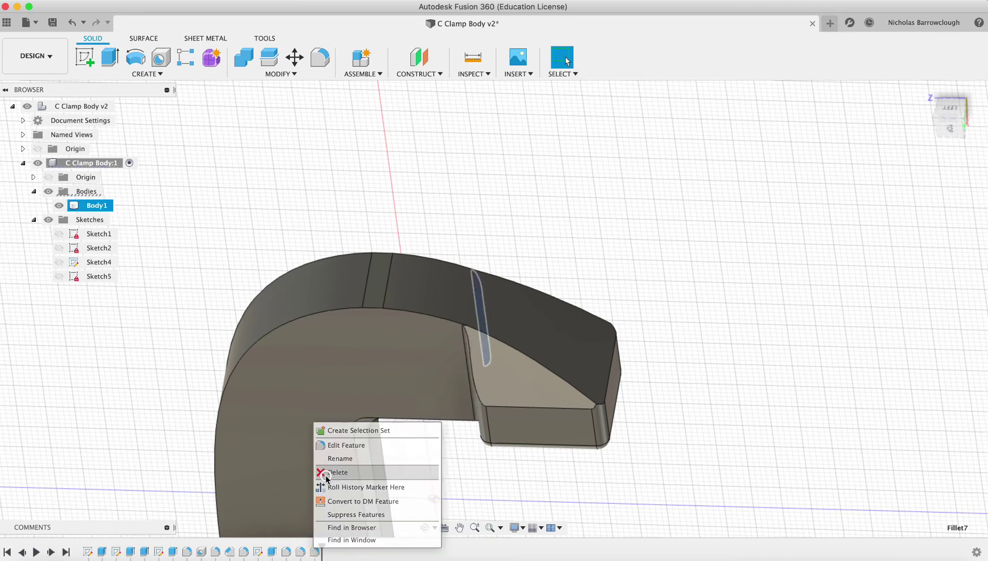
{"action": "right_click", "coordinate": [301, 554]}
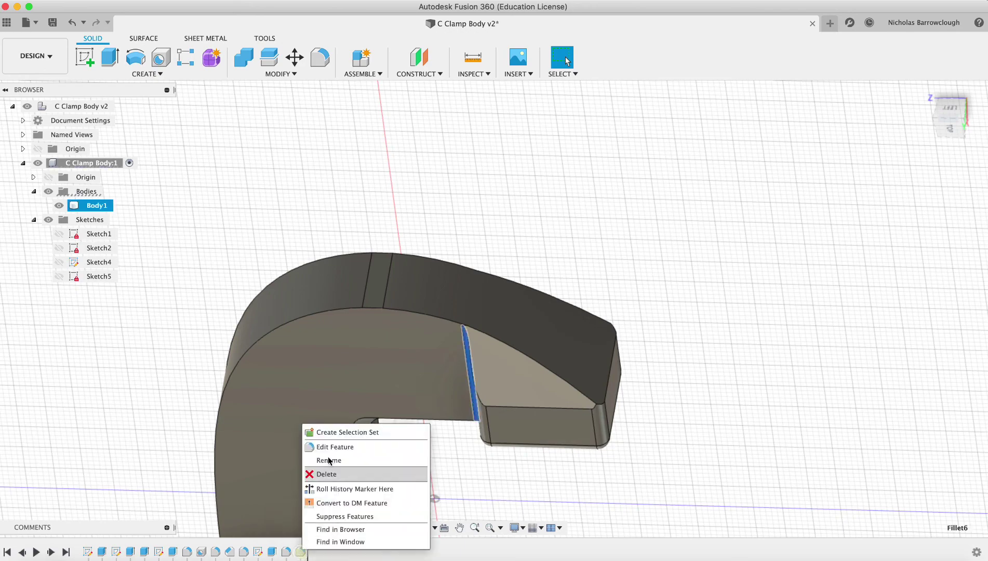
{"action": "left_click", "coordinate": [332, 450]}
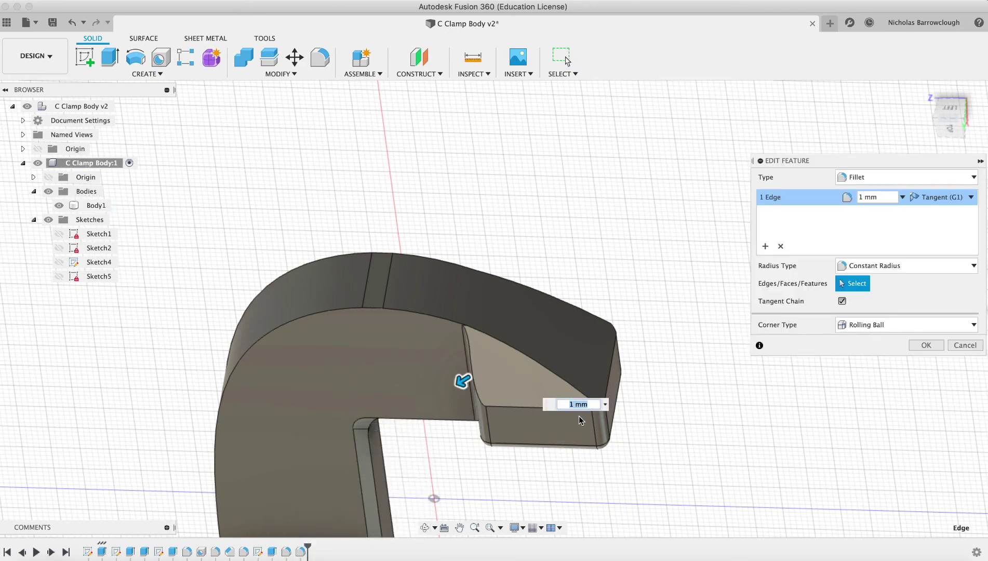
Step: Add the second jaw edge to Fillet6 at 1 mm and confirm it
{"action": "left_click", "coordinate": [424, 527]}
{"action": "left_click_drag", "start_coordinate": [452, 416], "coordinate": [409, 427]}
{"action": "key", "text": "Escape"}
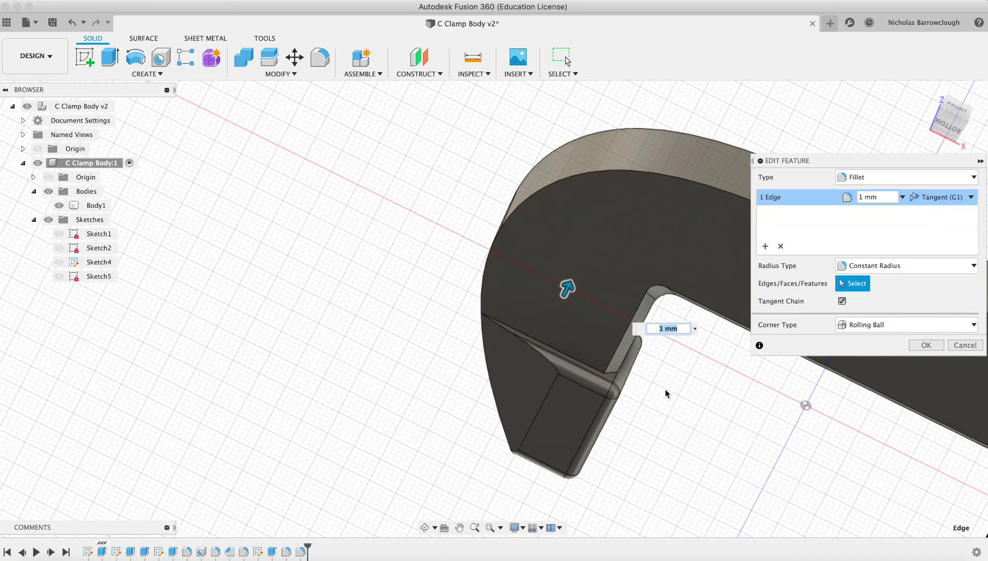
{"action": "type", "text": "0"}
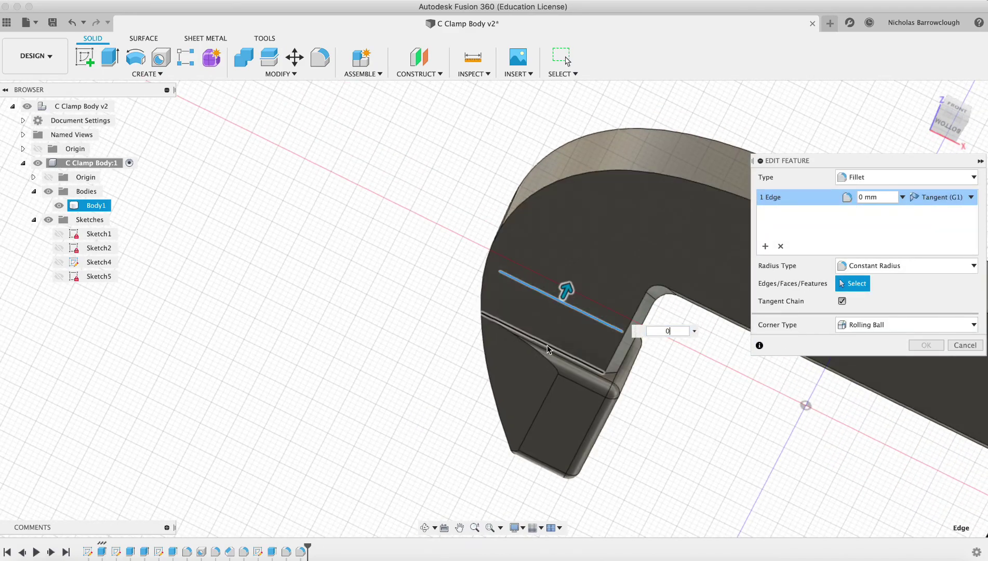
{"action": "left_click", "coordinate": [546, 347]}
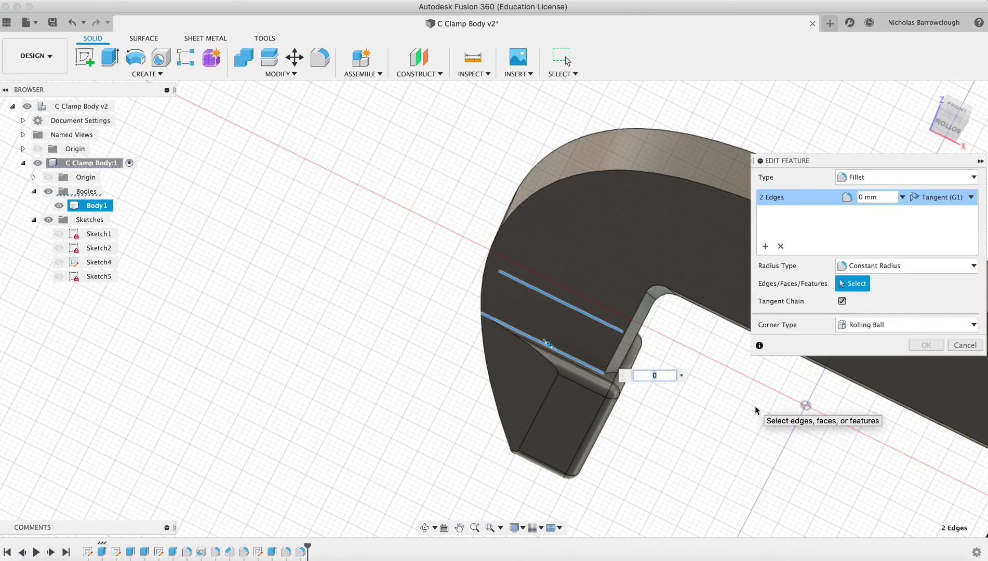
{"action": "type", "text": "1"}
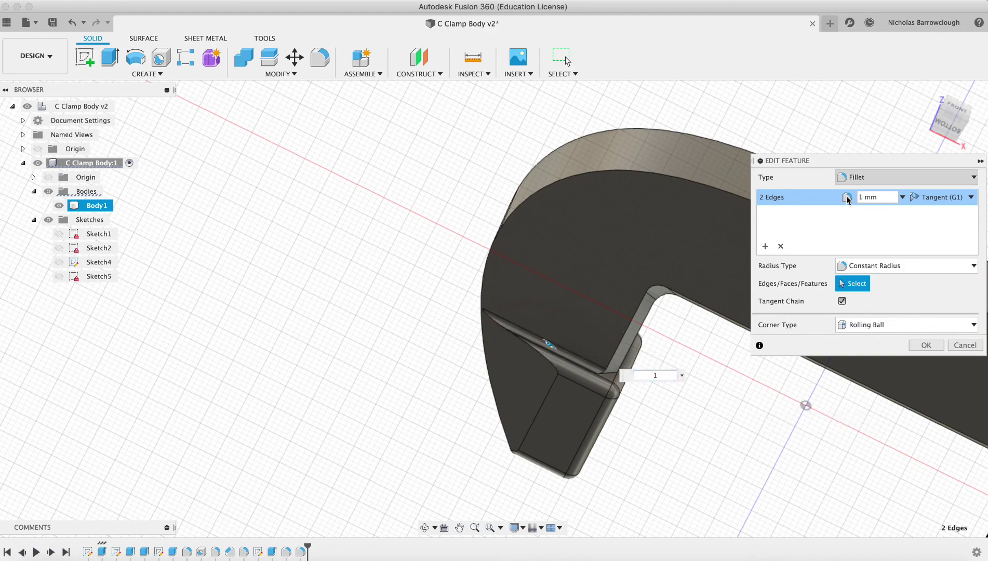
{"action": "left_click", "coordinate": [926, 344]}
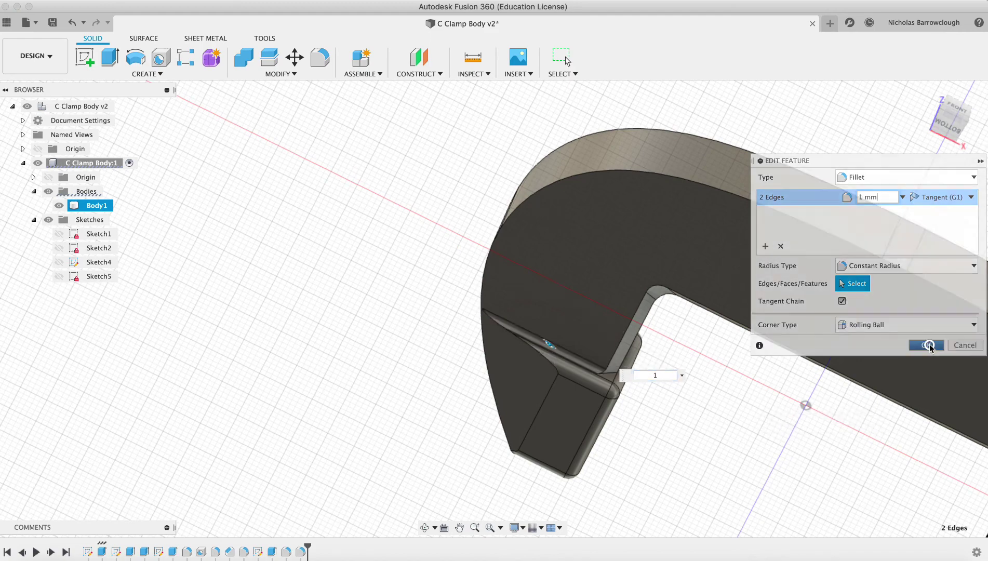
{"action": "left_click", "coordinate": [321, 57]}
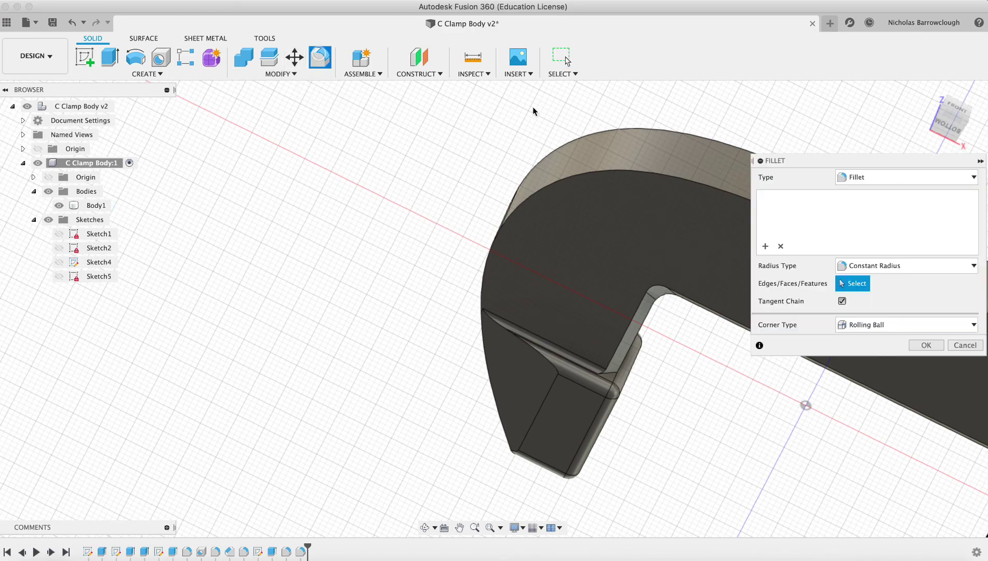
Step: Select the clamp's left, upper and top curved outer edges plus the jaw's outer arc edges
{"action": "left_click", "coordinate": [492, 384]}
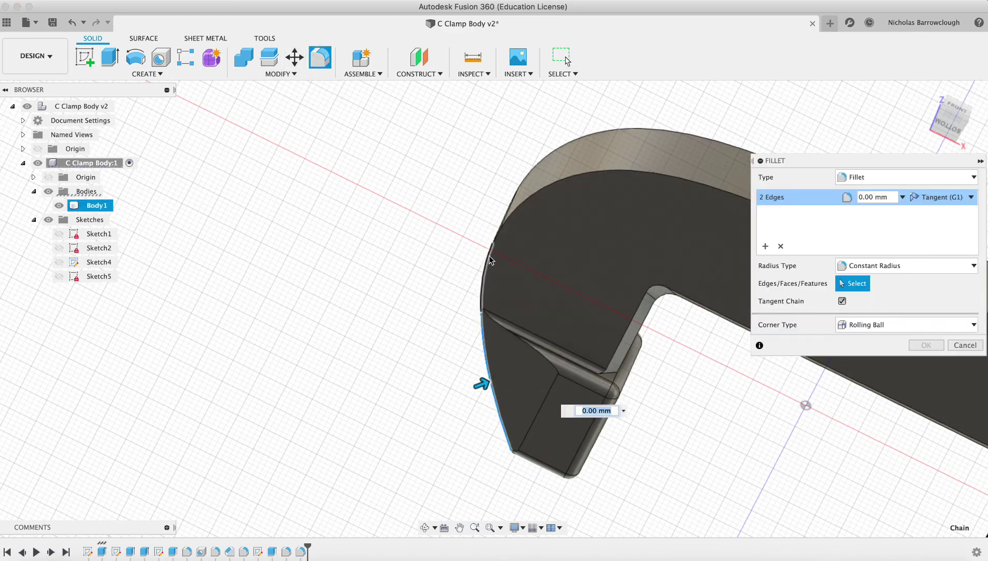
{"action": "left_click", "coordinate": [489, 256]}
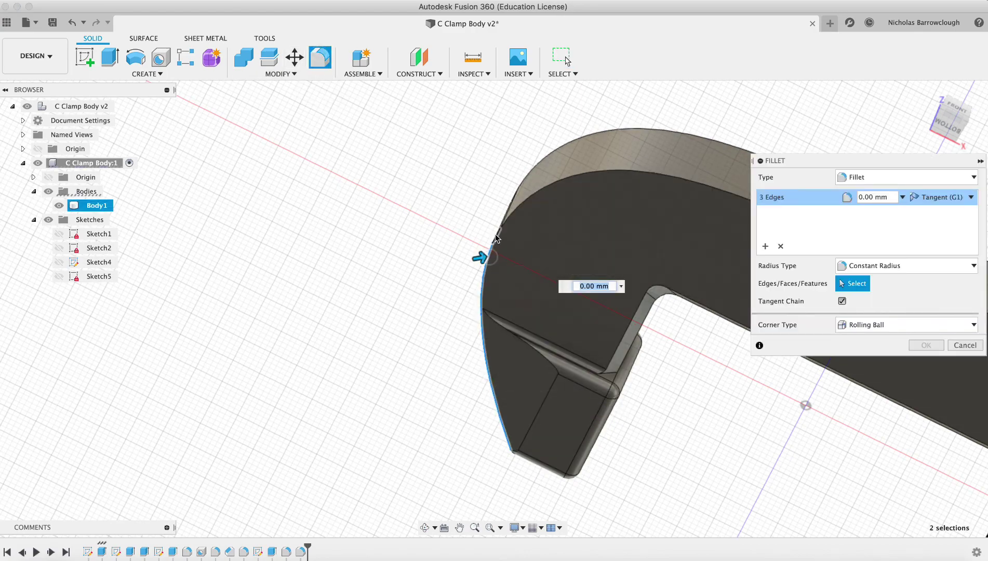
{"action": "left_click", "coordinate": [526, 201]}
{"action": "left_click", "coordinate": [430, 530]}
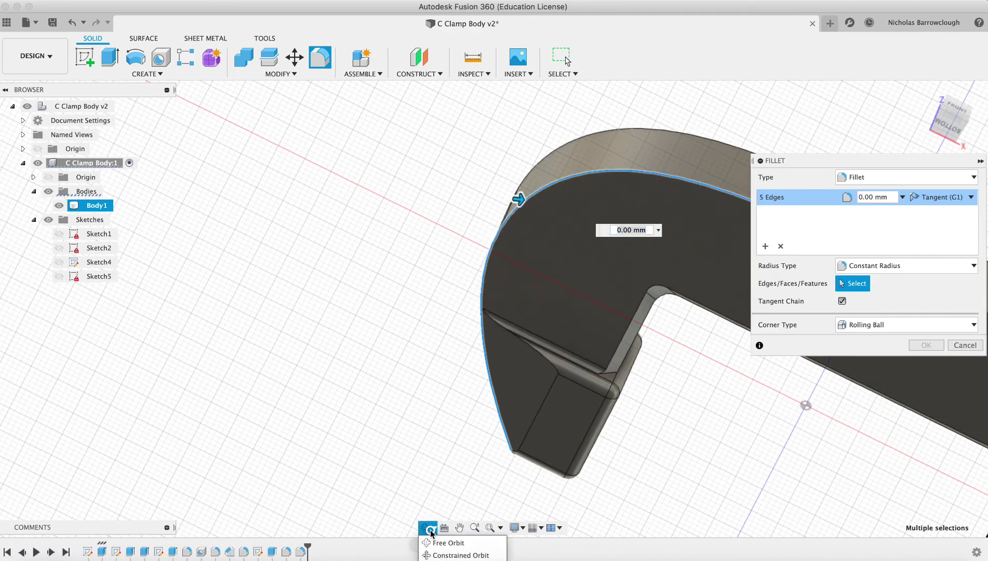
{"action": "left_click", "coordinate": [438, 543]}
{"action": "left_click_drag", "start_coordinate": [500, 282], "coordinate": [661, 289]}
{"action": "key", "text": "Escape"}
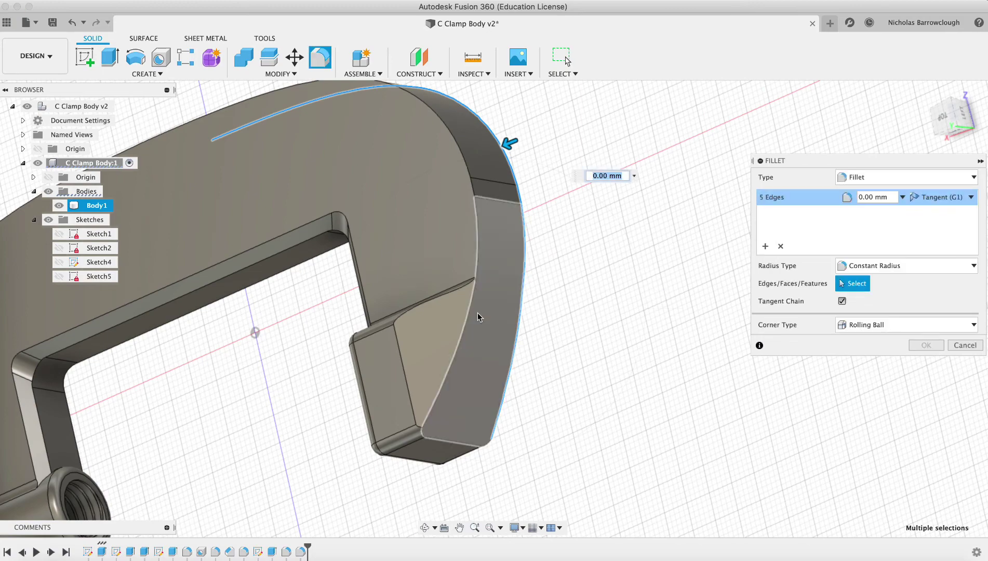
{"action": "left_click", "coordinate": [459, 349]}
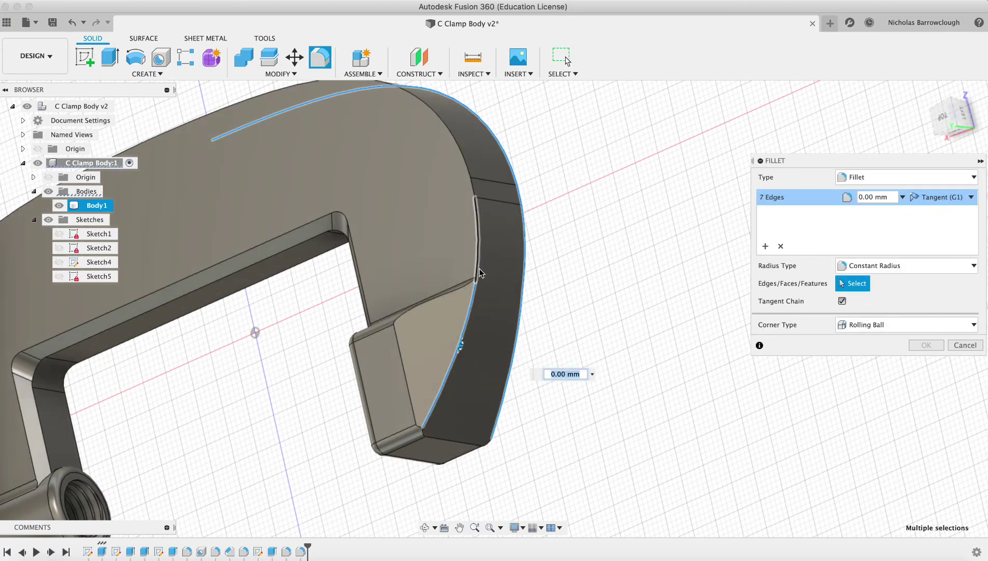
{"action": "left_click", "coordinate": [453, 141]}
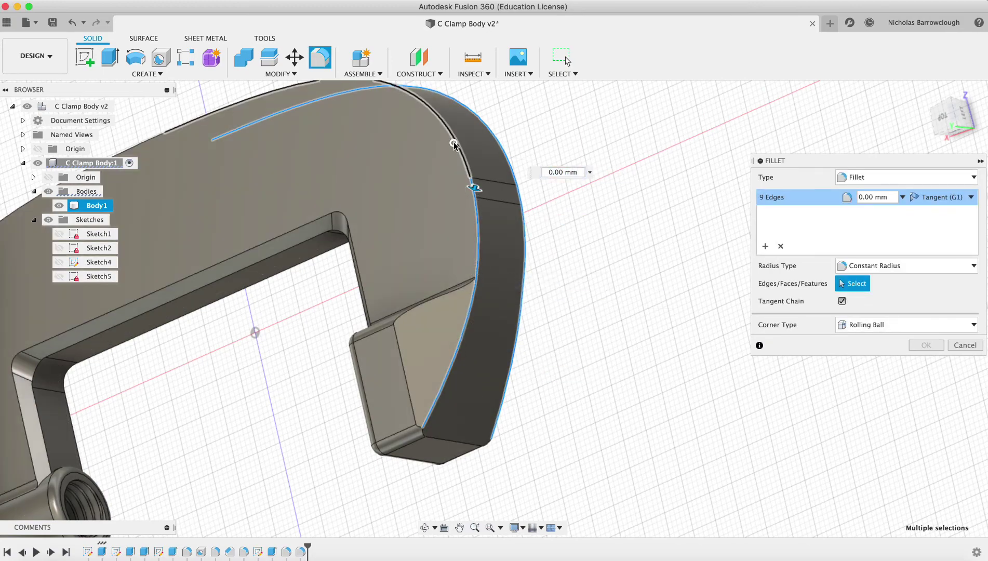
Step: Add the top-face groove edges and outer left edge, then commit the 20-edge fillet at 1 mm
{"action": "middle_click_drag", "start_coordinate": [151, 167], "coordinate": [275, 138], "text": "shift"}
{"action": "left_click", "coordinate": [274, 136]}
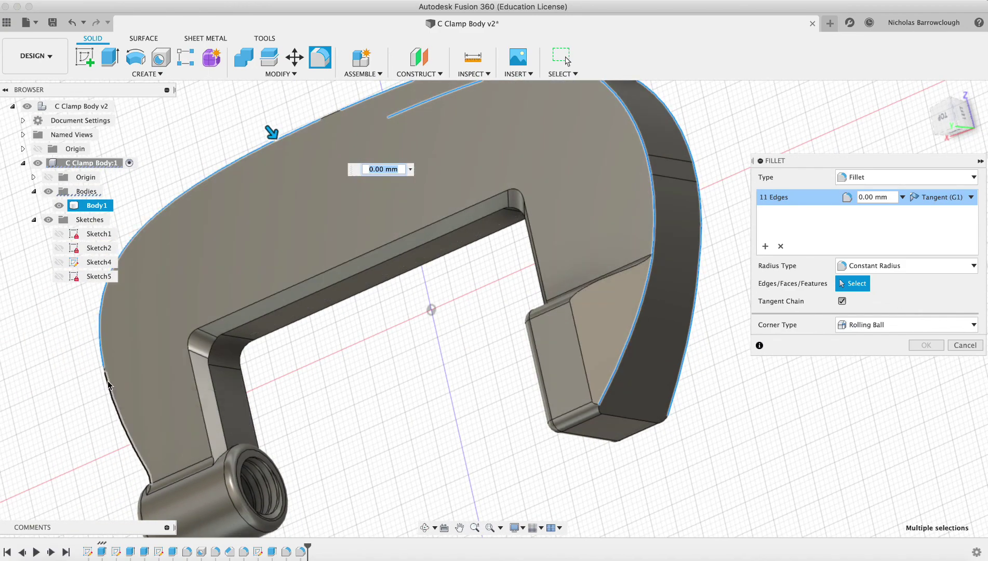
{"action": "left_click", "coordinate": [364, 130]}
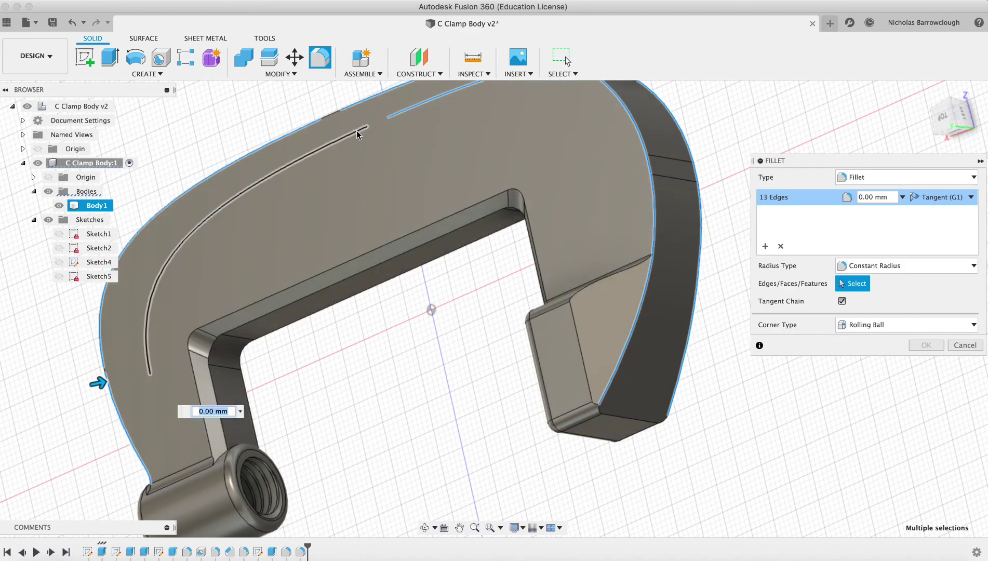
{"action": "left_click", "coordinate": [365, 129]}
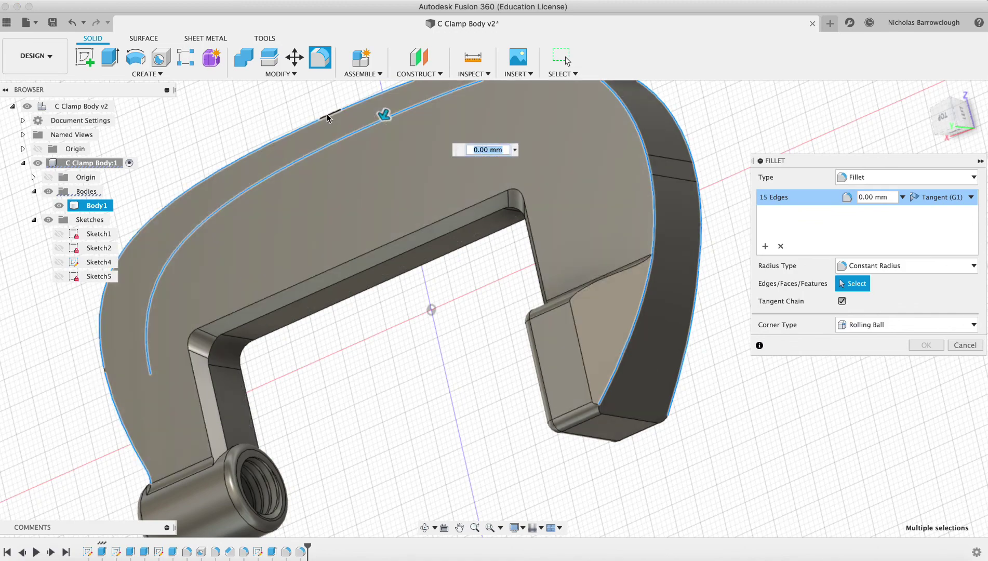
{"action": "left_click", "coordinate": [152, 382]}
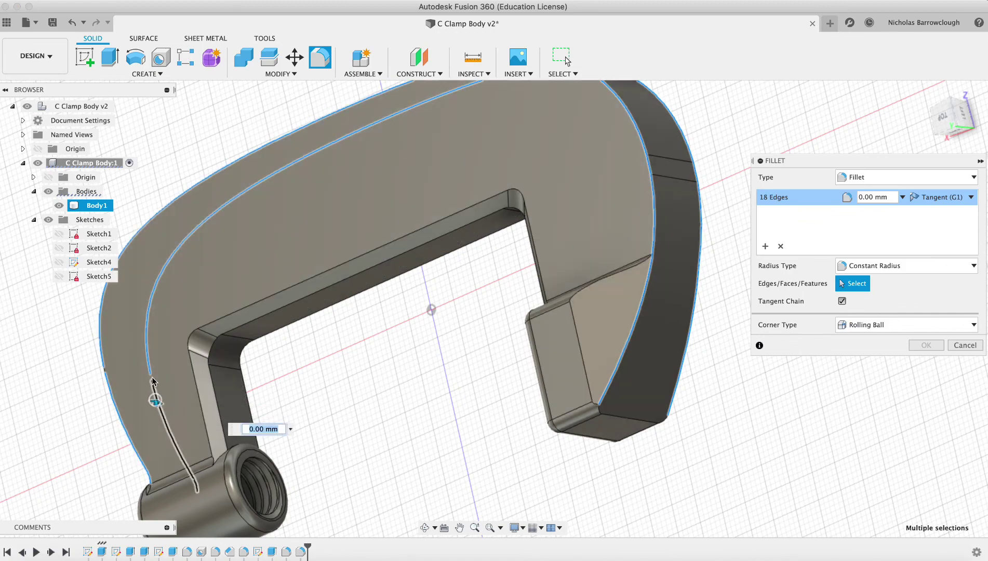
{"action": "left_click", "coordinate": [150, 377]}
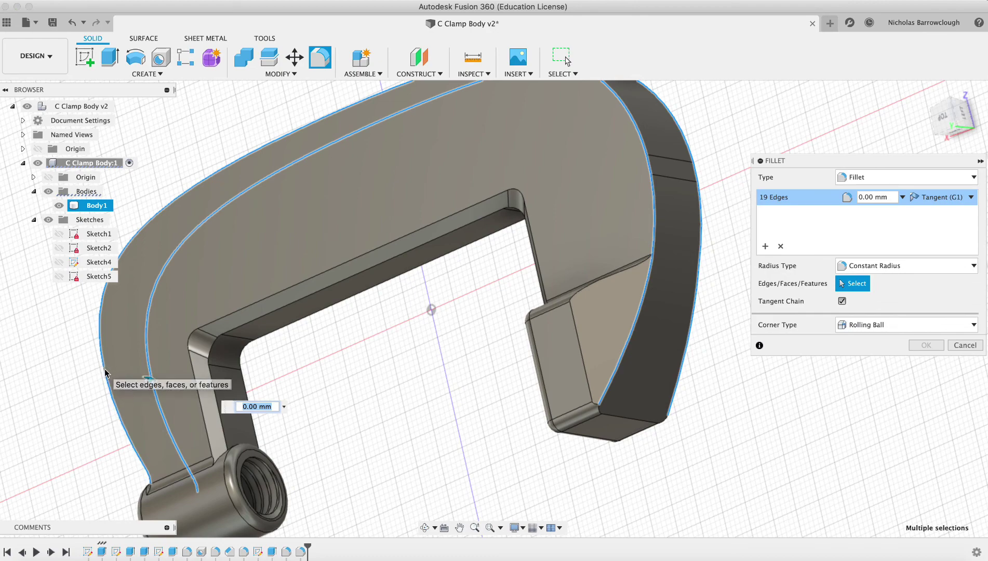
{"action": "left_click", "coordinate": [104, 371]}
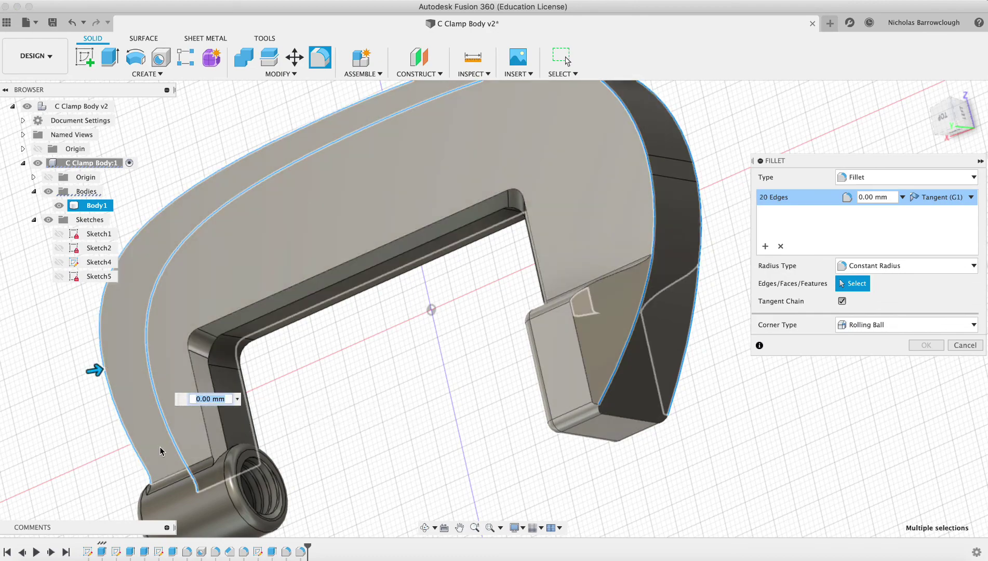
{"action": "left_click", "coordinate": [424, 528]}
{"action": "left_click_drag", "start_coordinate": [415, 426], "coordinate": [352, 398]}
{"action": "scroll", "coordinate": [352, 398], "scroll_direction": "down", "scroll_amount": 10}
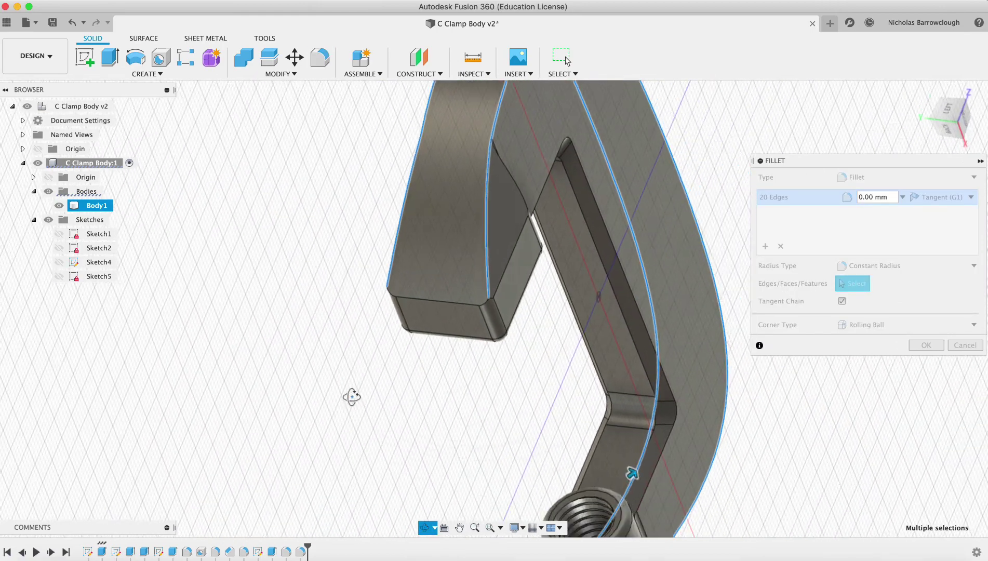
{"action": "key", "text": "Escape"}
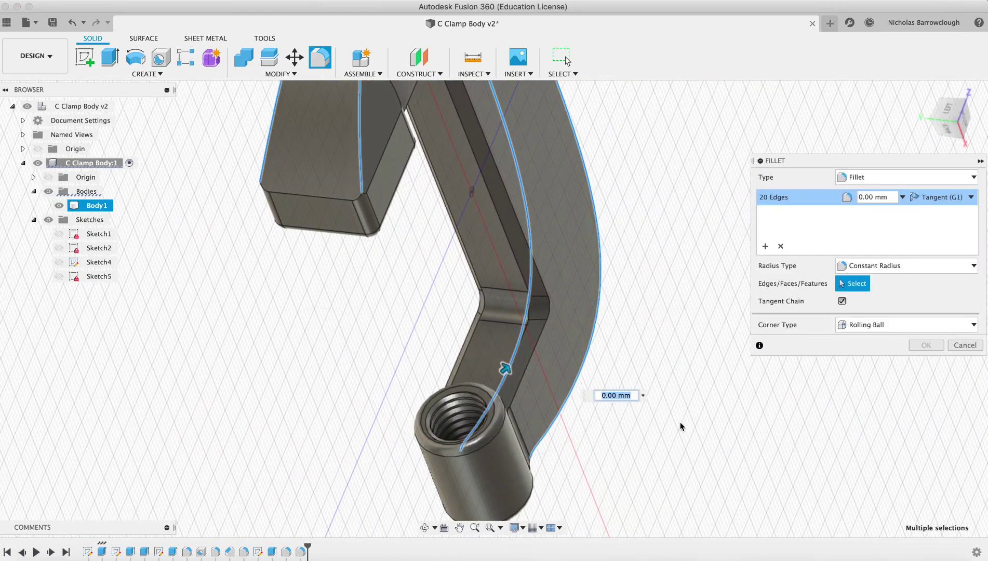
{"action": "type", "text": "1"}
{"action": "key", "text": "Return"}
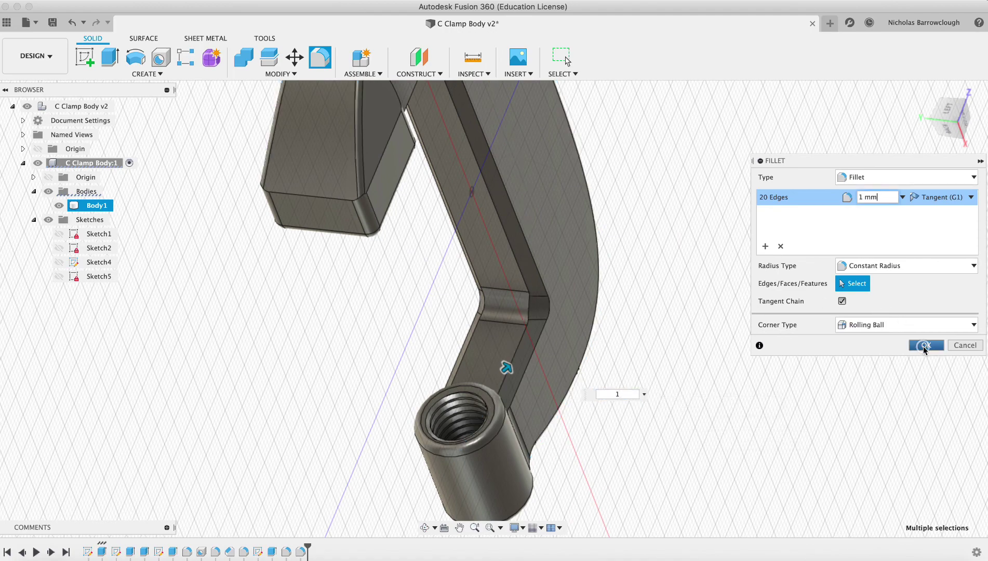
{"action": "key", "text": "Return"}
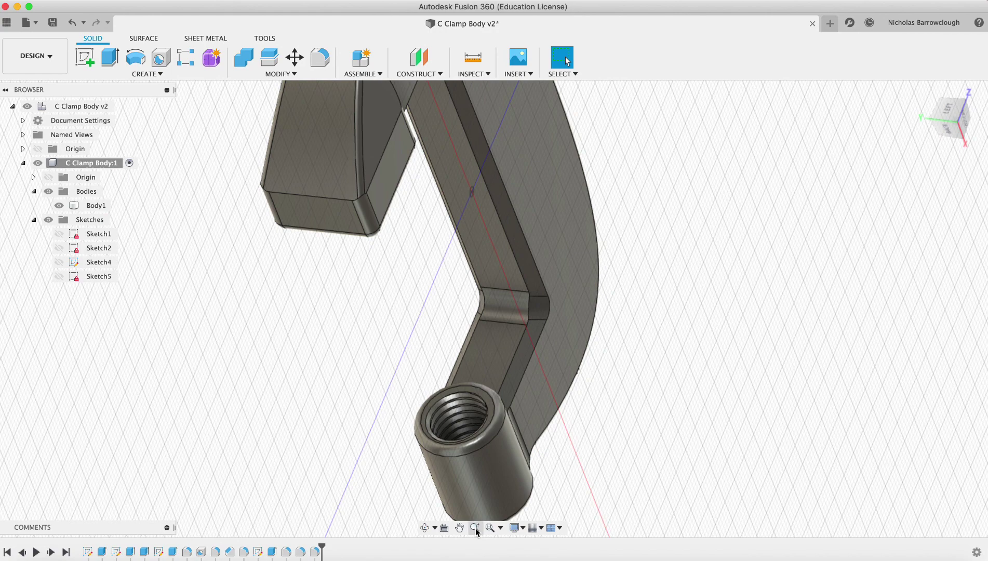
Step: Zoom out and orbit to a near-top view of the whole filleted clamp
{"action": "left_click_drag", "start_coordinate": [476, 530], "coordinate": [523, 297]}
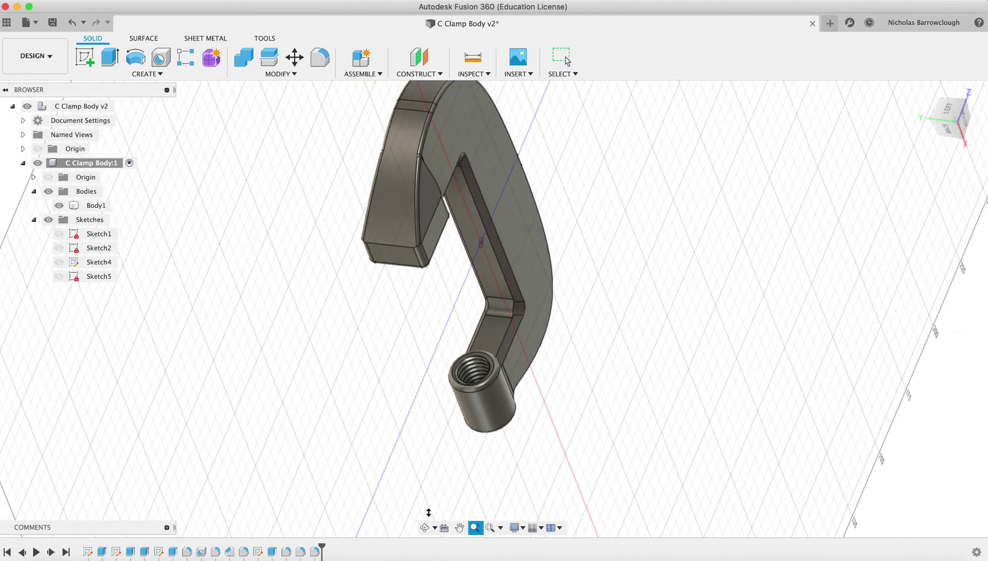
{"action": "left_click_drag", "start_coordinate": [406, 282], "coordinate": [614, 333]}
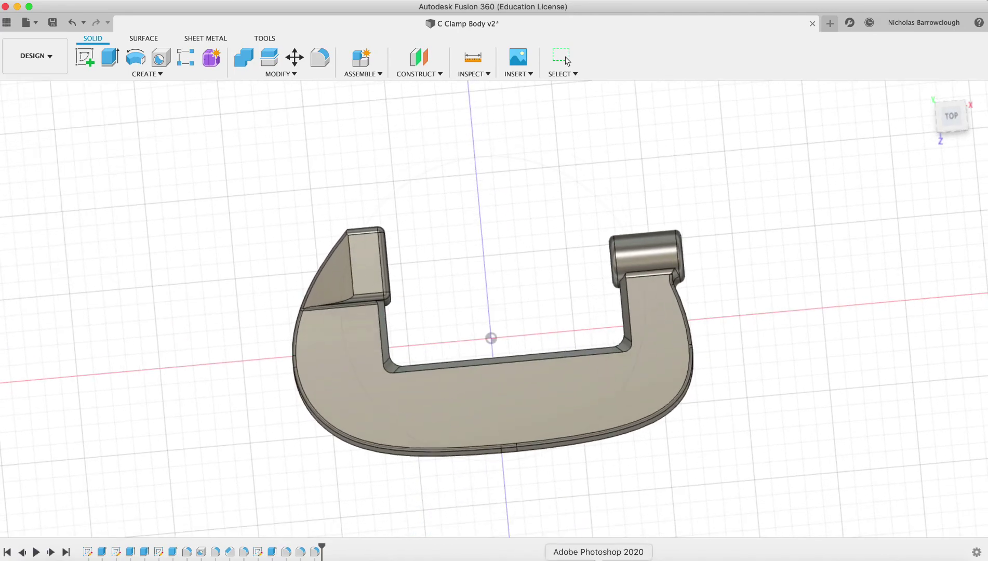
{"action": "left_click", "coordinate": [595, 559]}
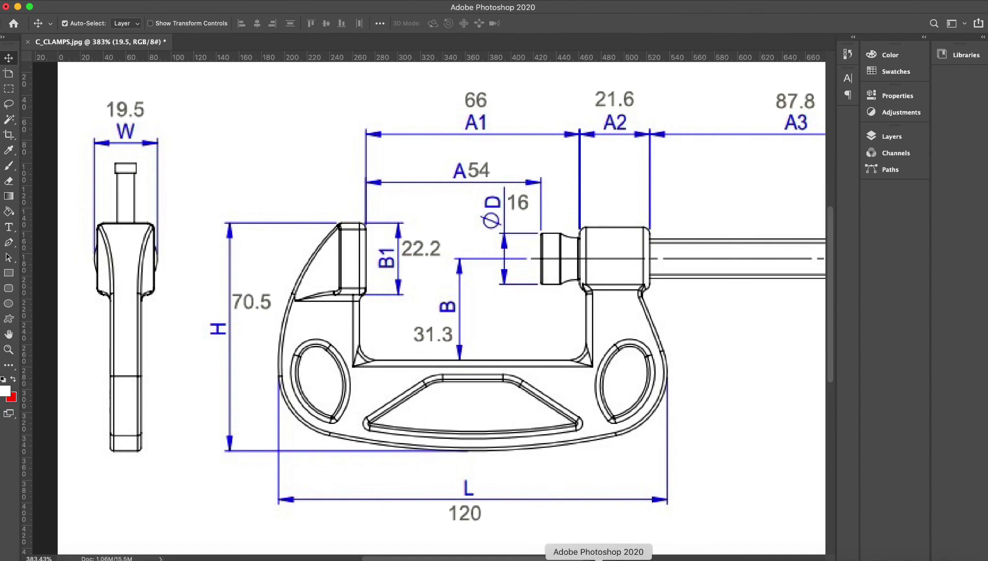
{"action": "left_click", "coordinate": [569, 558]}
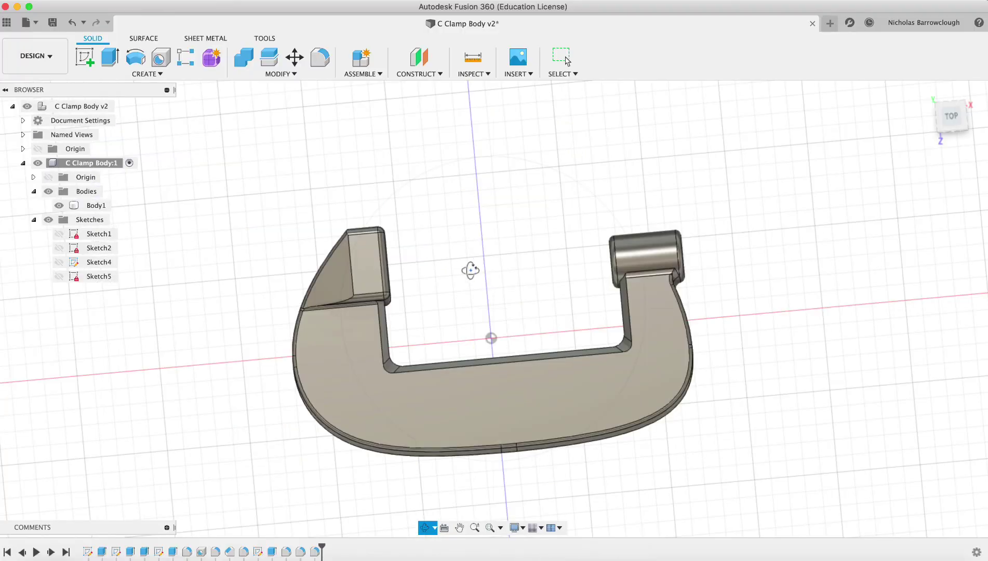
Step: Orbit the clamp to a diagonal view to inspect the 1 mm rounded edges
{"action": "left_click_drag", "start_coordinate": [471, 270], "coordinate": [502, 235]}
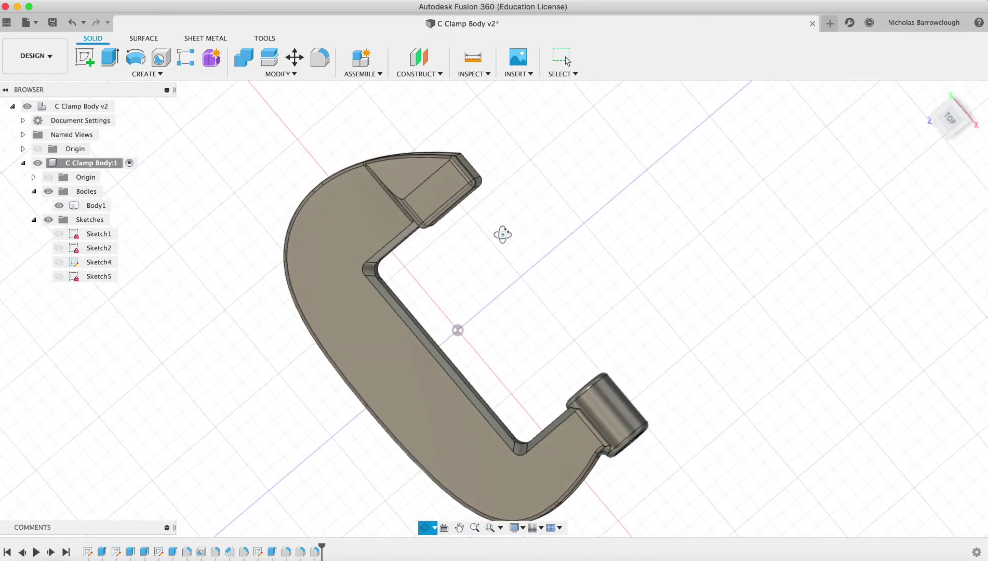
{"action": "scroll", "coordinate": [502, 234], "scroll_direction": "down", "scroll_amount": 3}
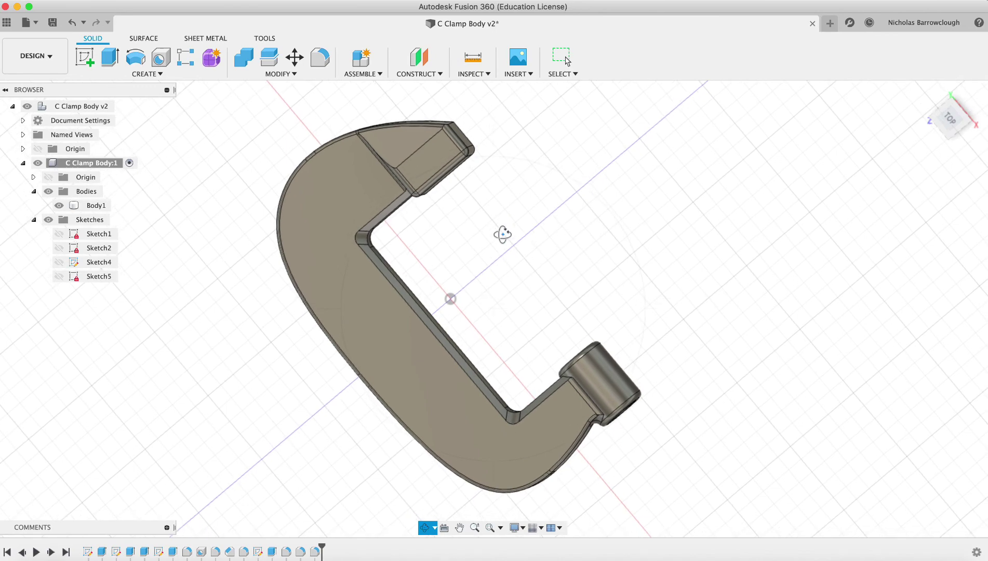